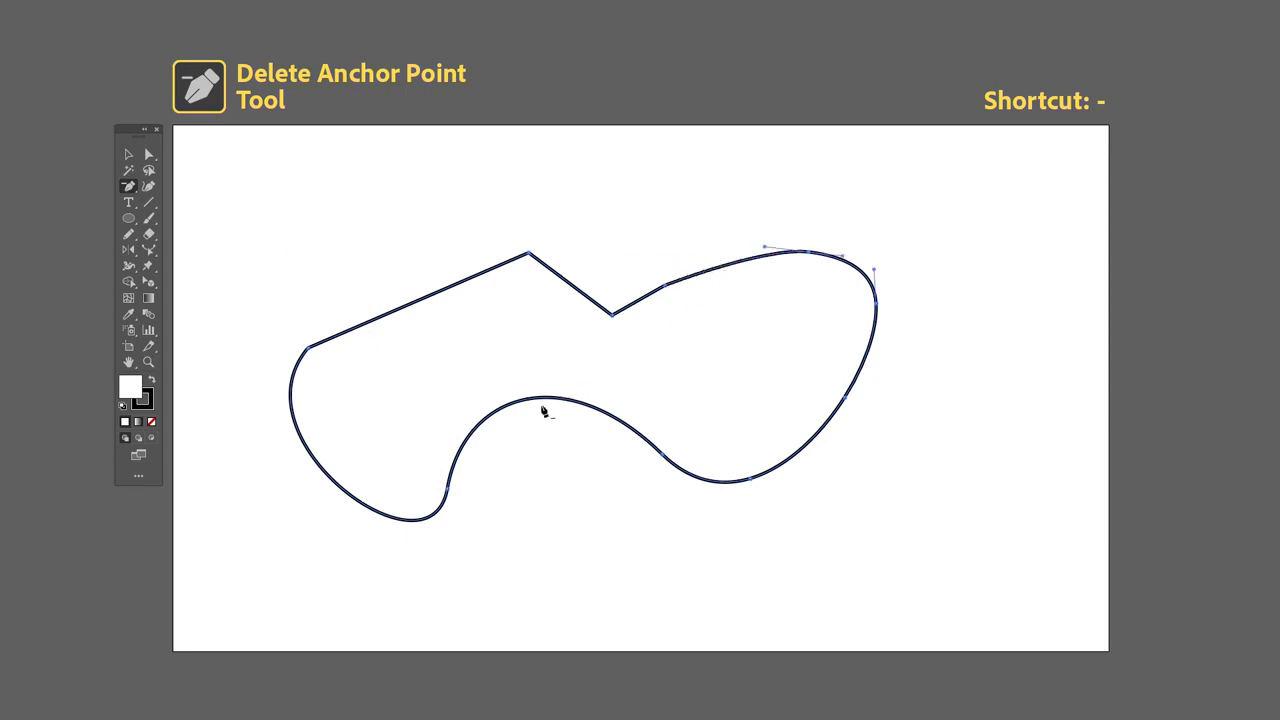
Step: Delete four anchor points from the closed path: the lower-left valley point, the right-edge point, the bottom-right point and the upper-right point
click(447, 488)
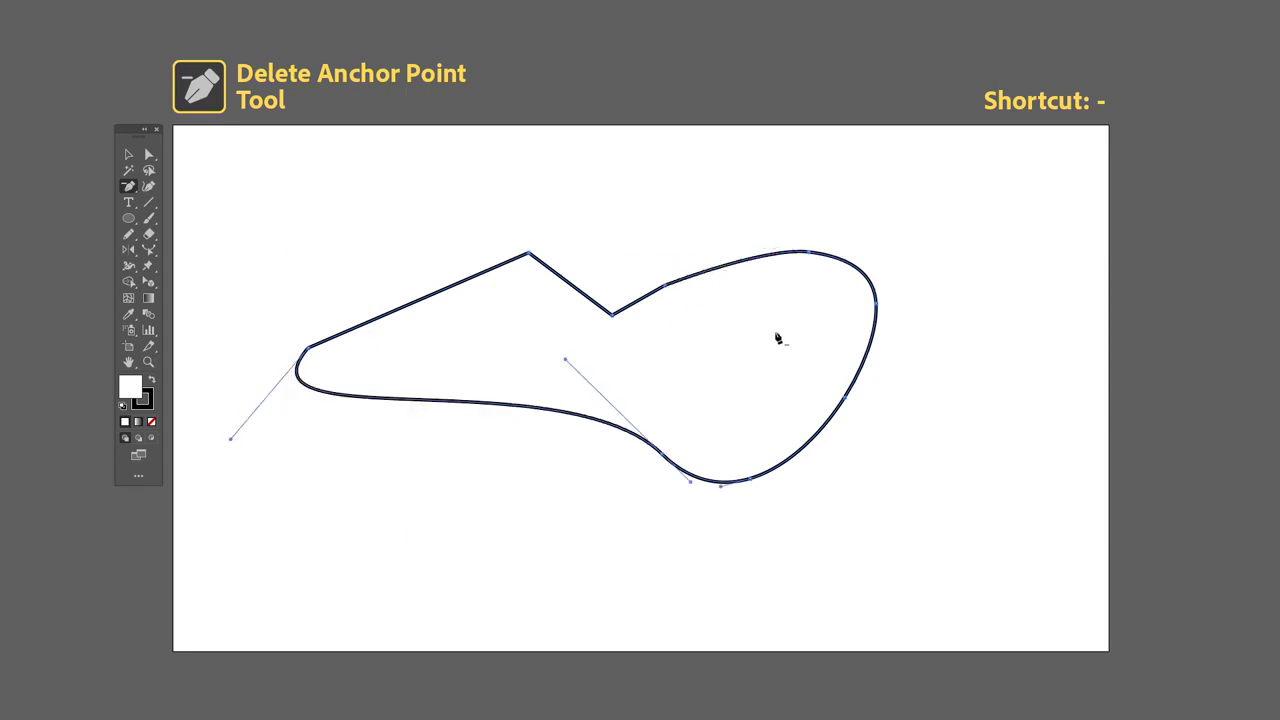
click(877, 306)
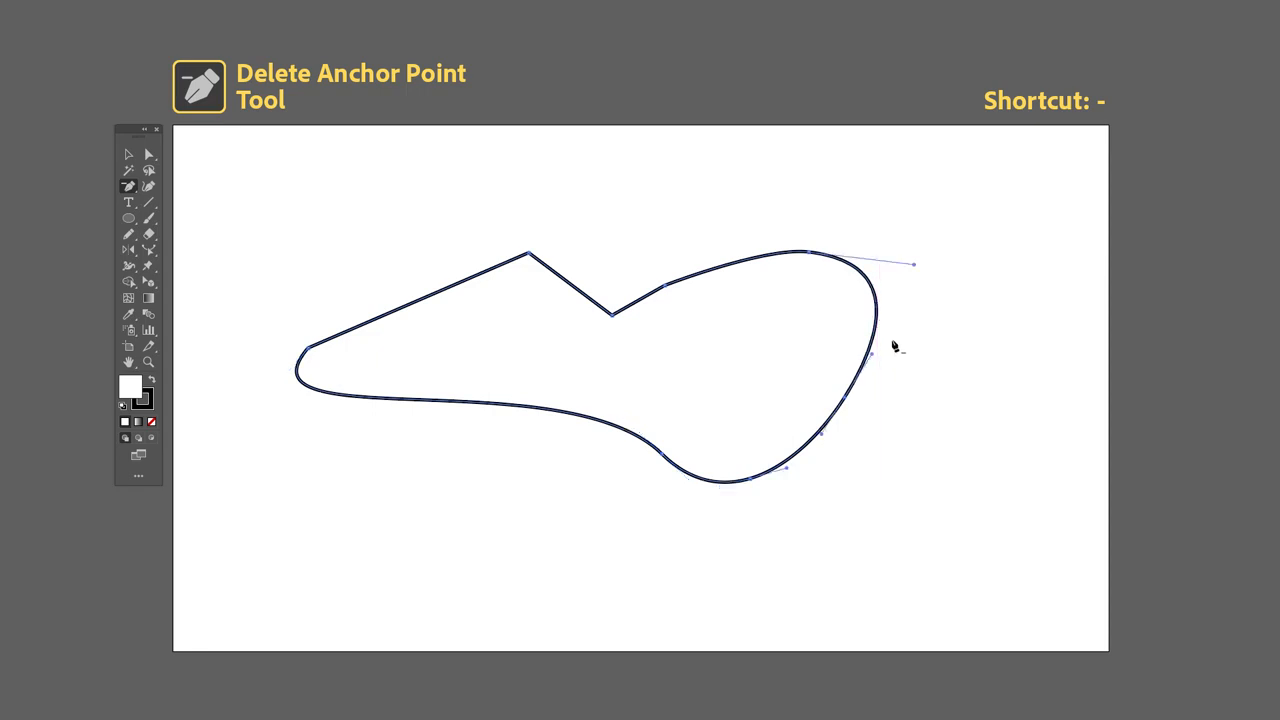
click(752, 481)
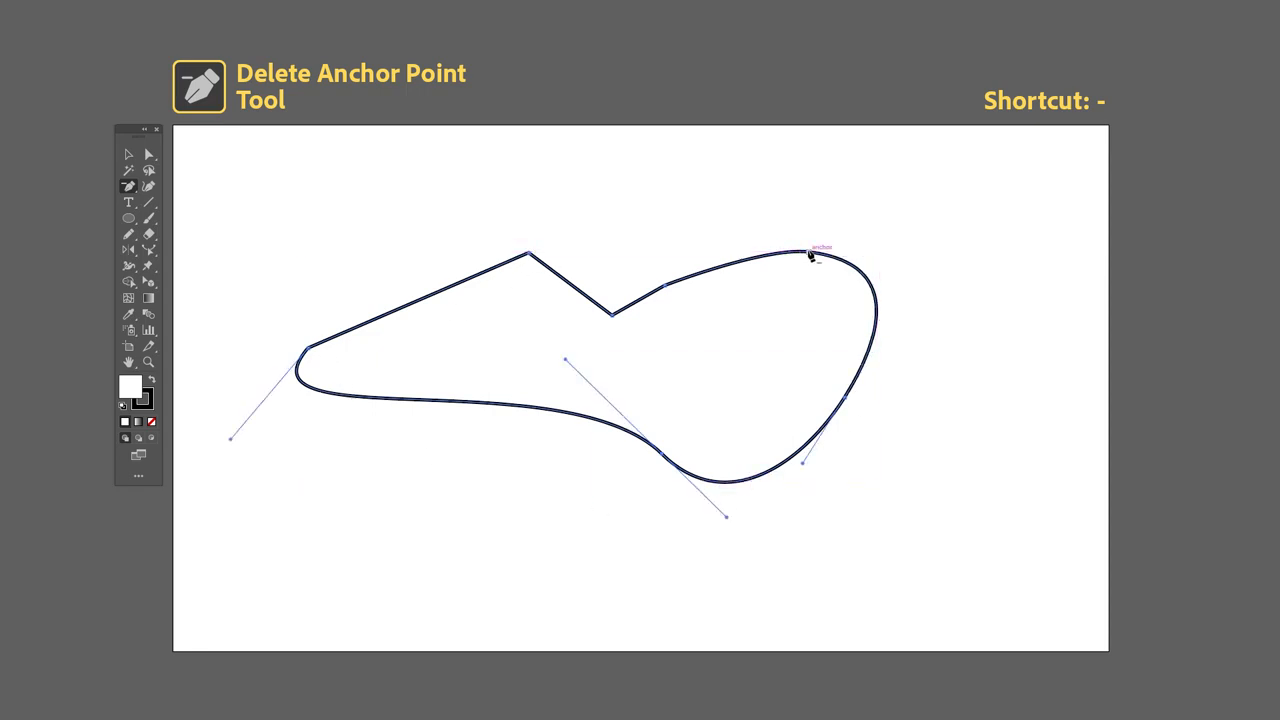
click(809, 254)
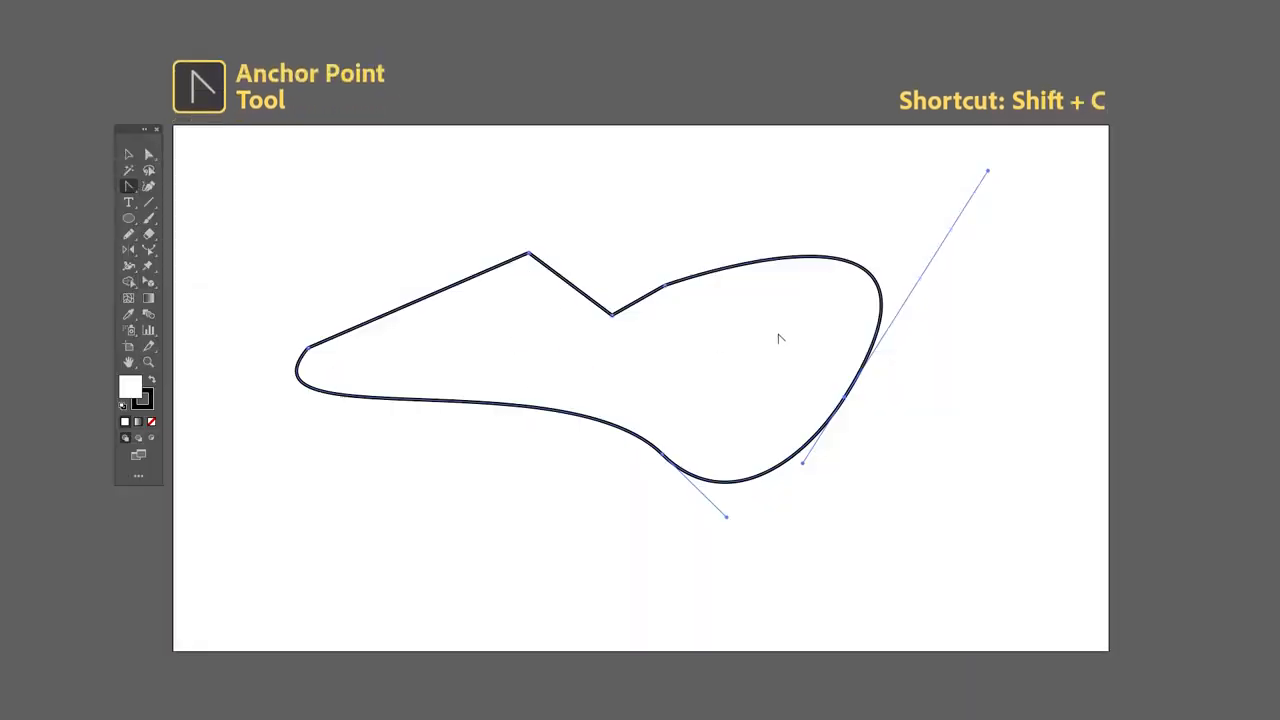
Step: Convert the path's right anchor to a corner, pull curve handles from the upper anchor and right anchor, and reshape their handles individually
click(846, 398)
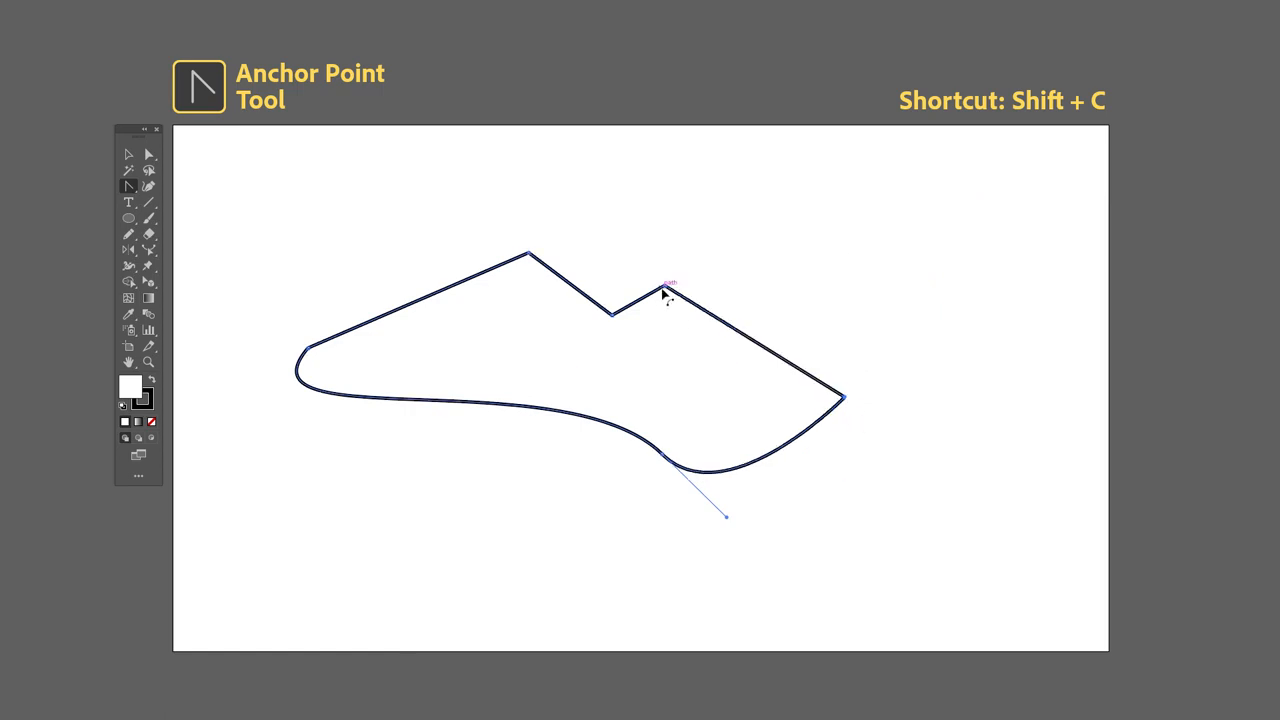
drag(665, 288, 695, 301)
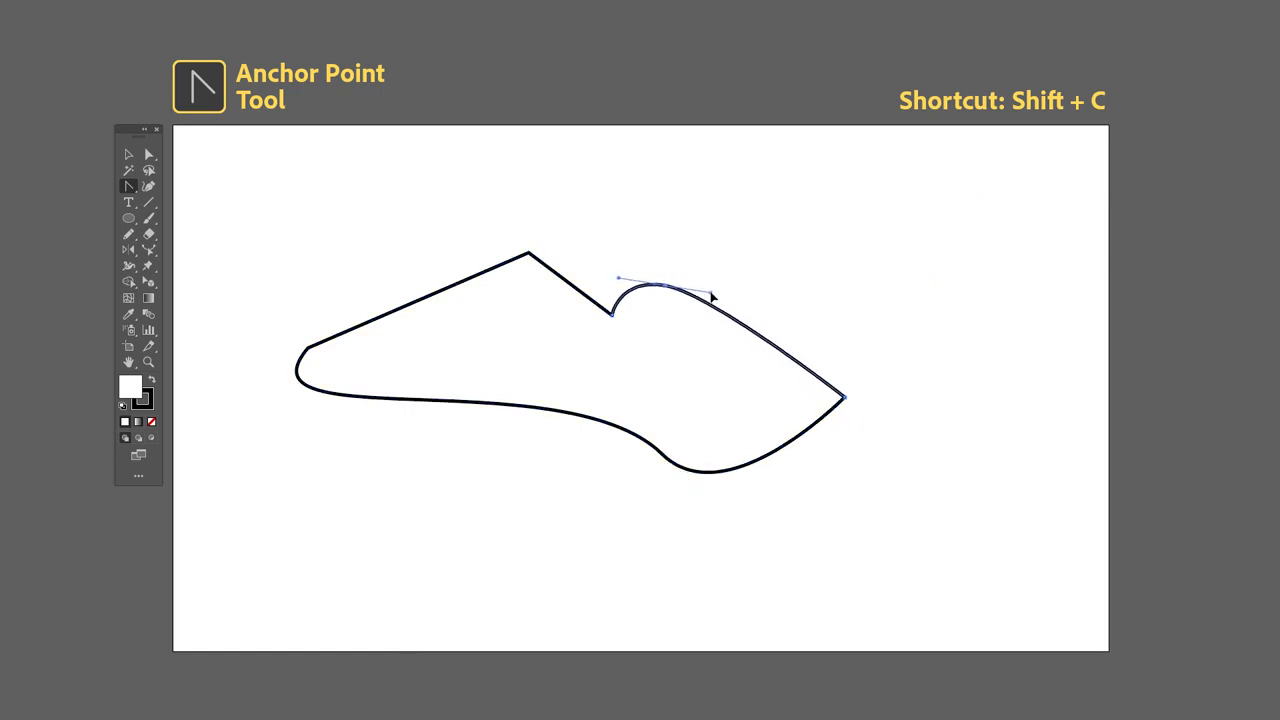
drag(845, 399, 841, 470)
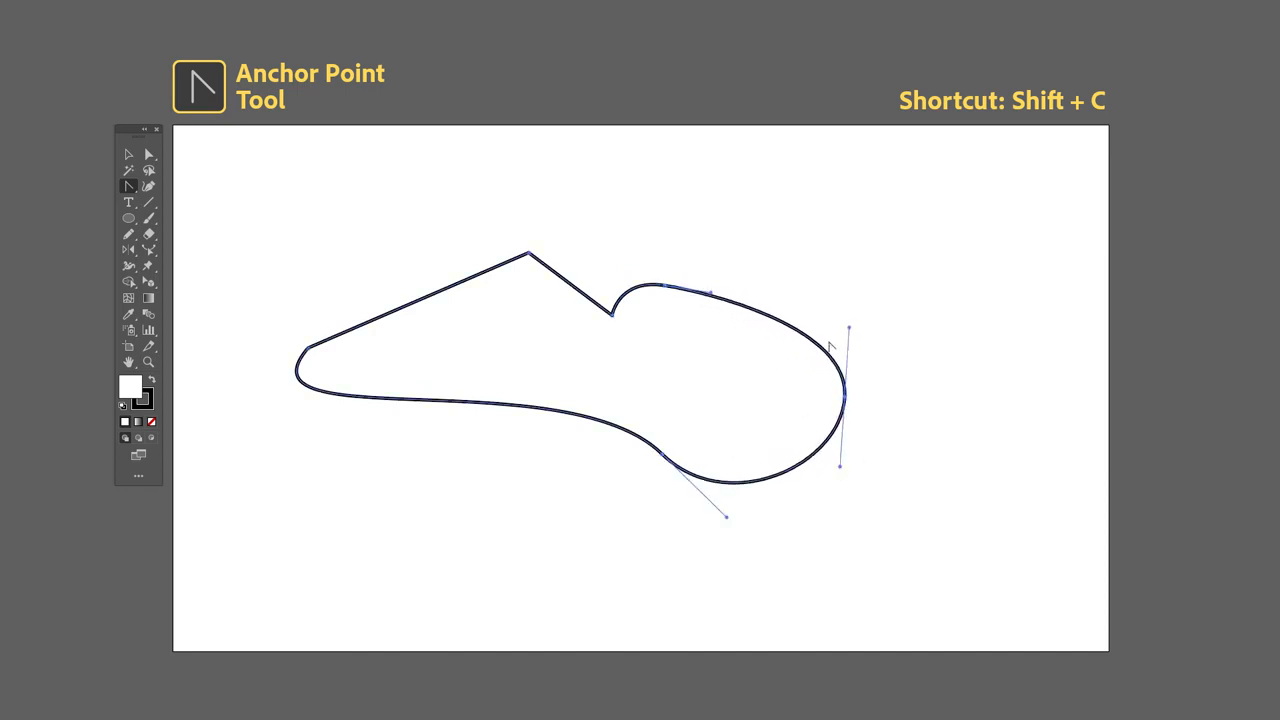
drag(849, 328, 900, 303)
drag(711, 292, 677, 436)
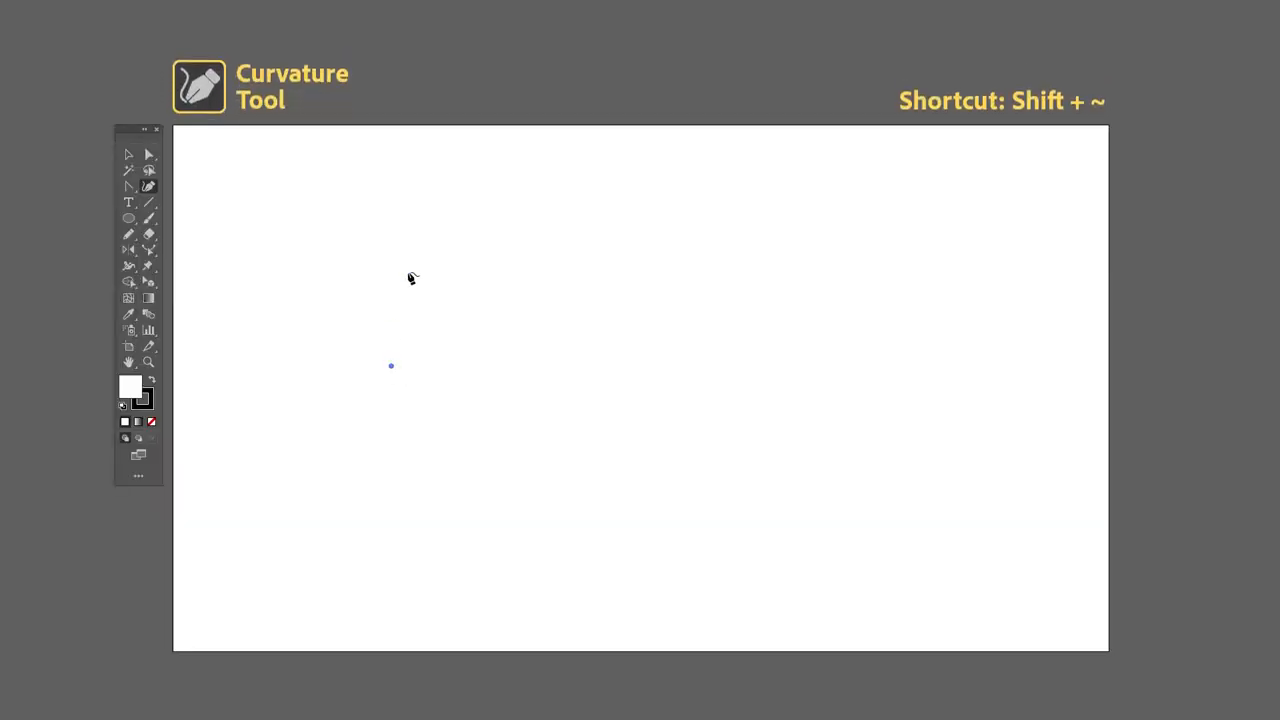
Step: Draw a closed, flowing blob with the Curvature tool, adding points across the artboard and joining back to the starting point
click(698, 300)
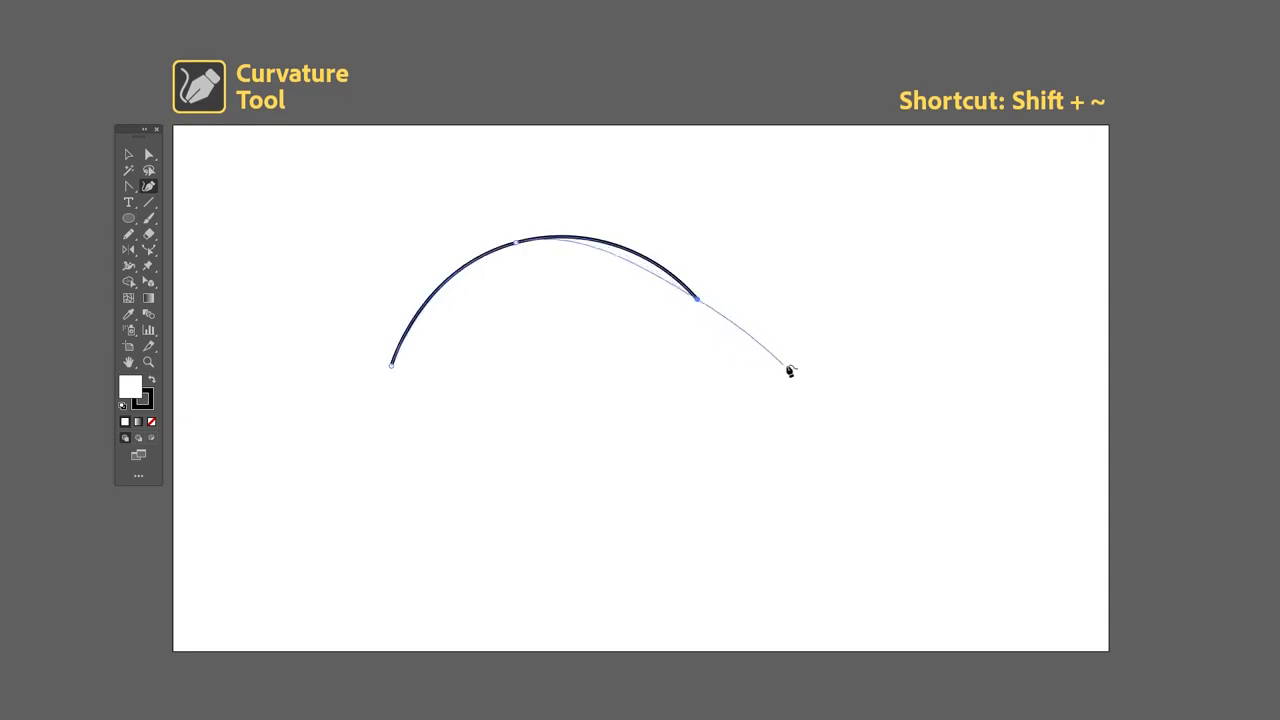
click(783, 378)
click(971, 282)
click(932, 533)
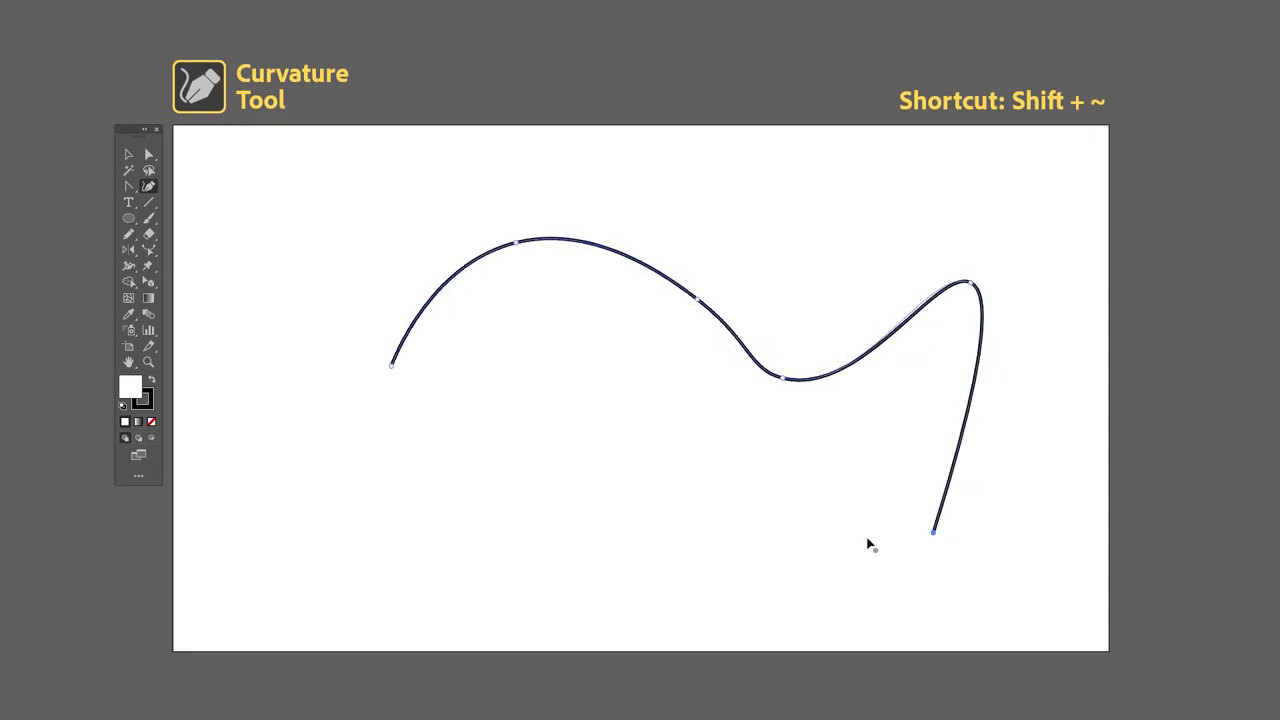
click(621, 458)
click(449, 551)
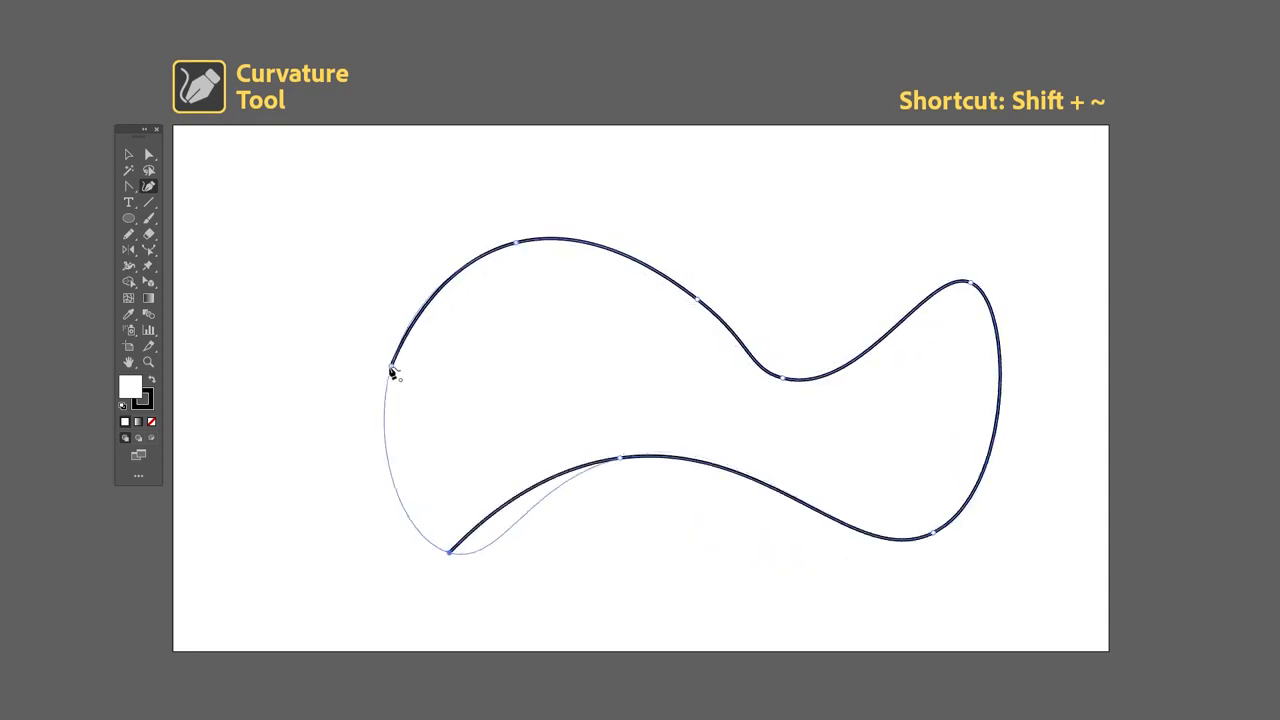
click(391, 365)
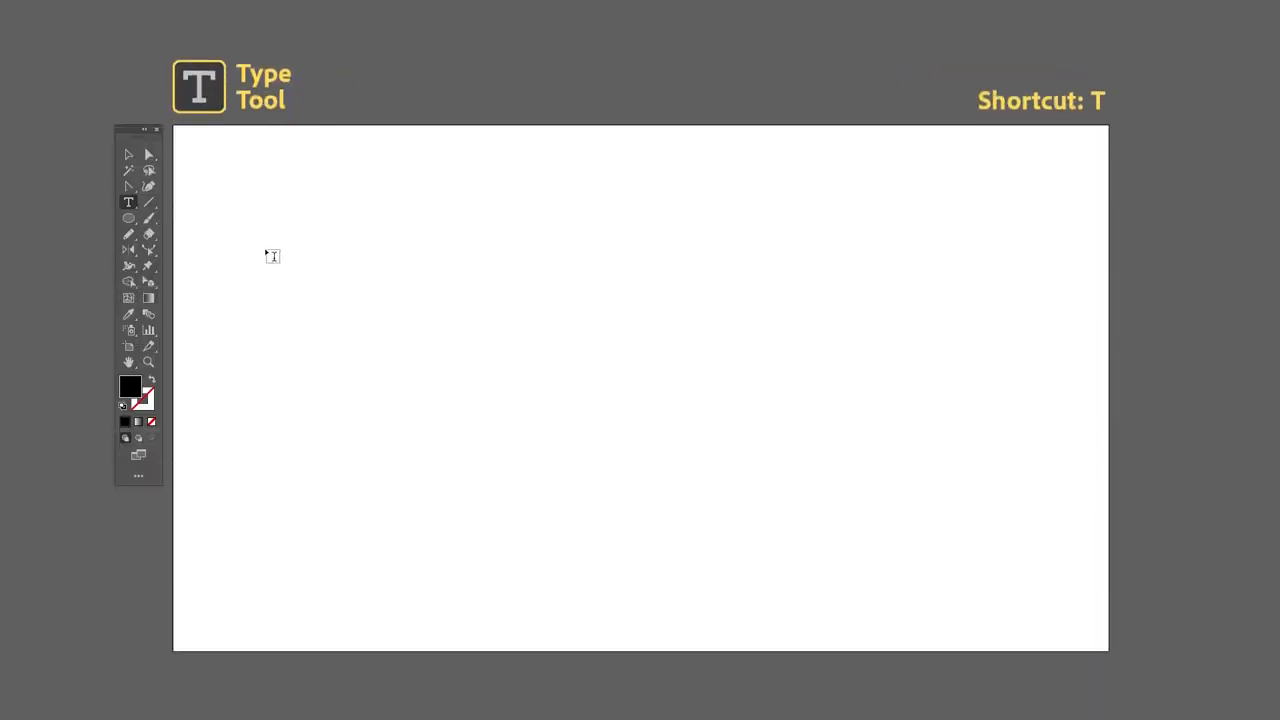
Step: Add point text reading "ANDY TELLS THINGS" on three lines in the artboard's upper-left area
click(269, 250)
text(ANDY)
key(Return)
text(TELLS)
key(Return)
text(THINGS)
key(Escape)
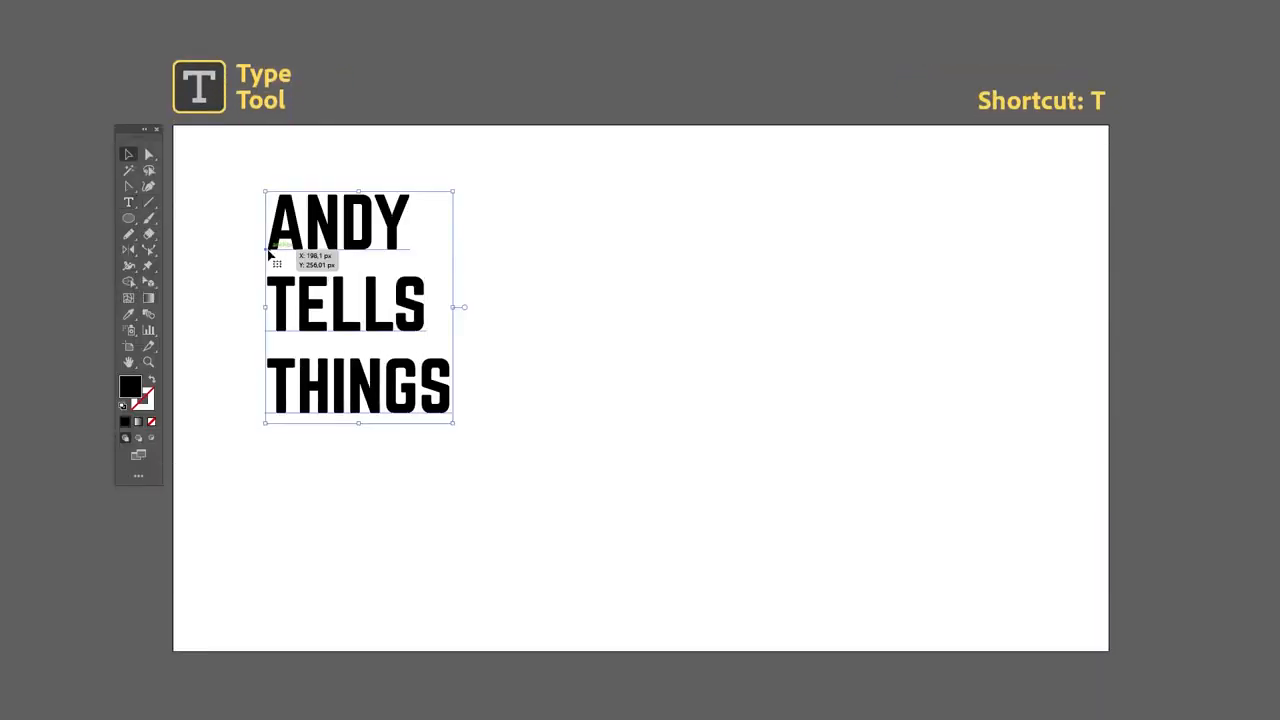
Step: Create a text box in the artboard's right half containing "ANDY TELLS THINGS IN A BOX"
key(t)
drag(655, 183, 1019, 491)
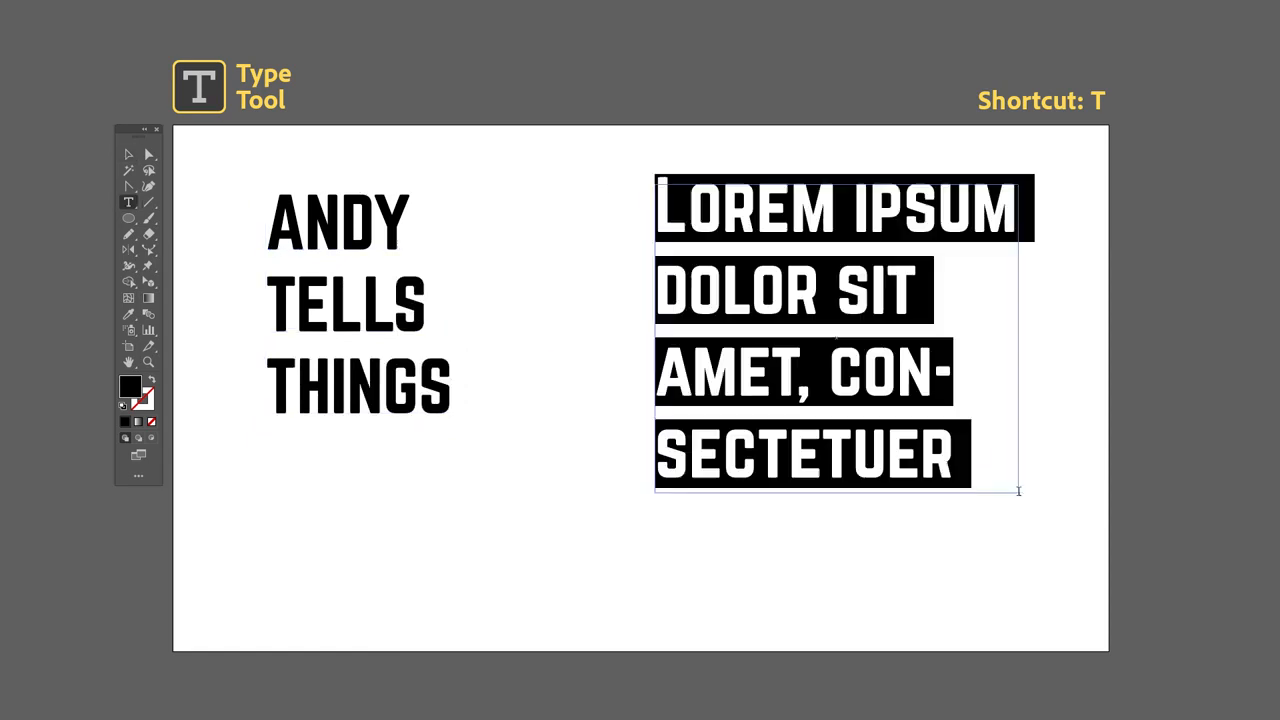
text(ANDY TELLS THINGS IN A BOX)
key(Escape)
Step: Select the first word of the three-line point text, and select its second and third lines for editing
key(t)
double_click(272, 218)
drag(272, 290, 474, 400)
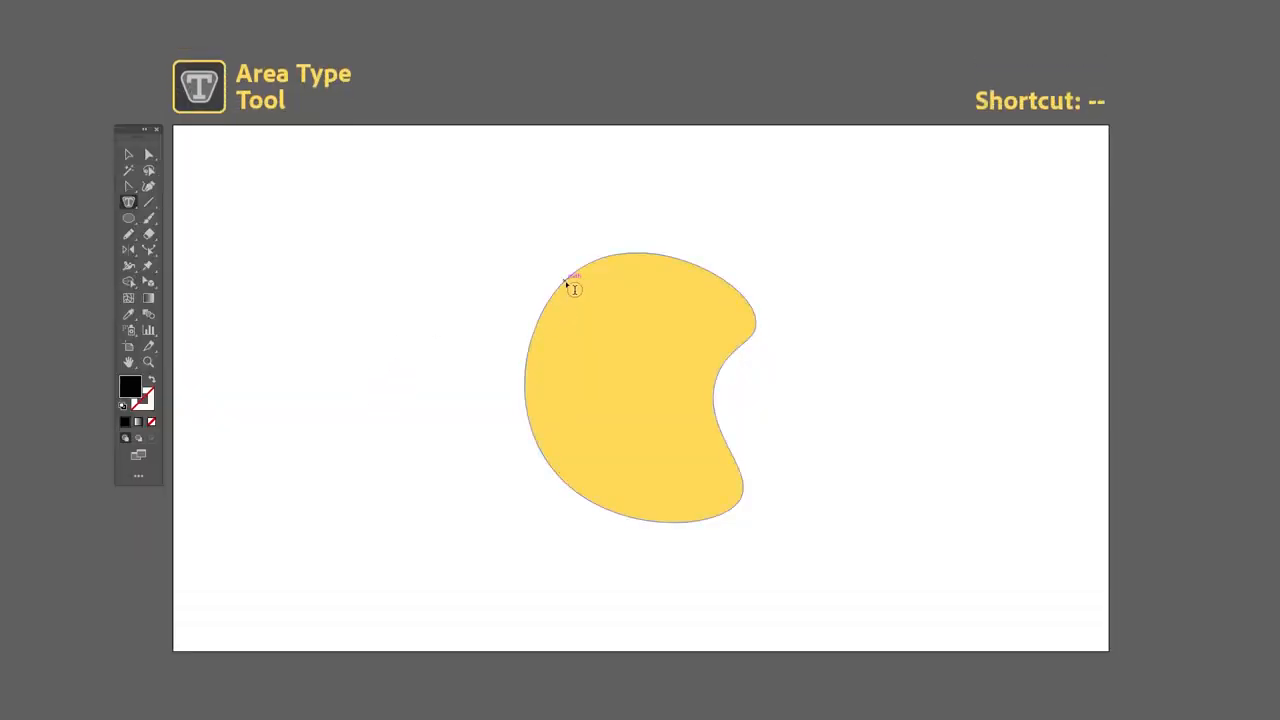
Step: Fill the yellow blob with placeholder text using the Area Type tool, and finish the text edit
click(574, 289)
key(Escape)
click(395, 276)
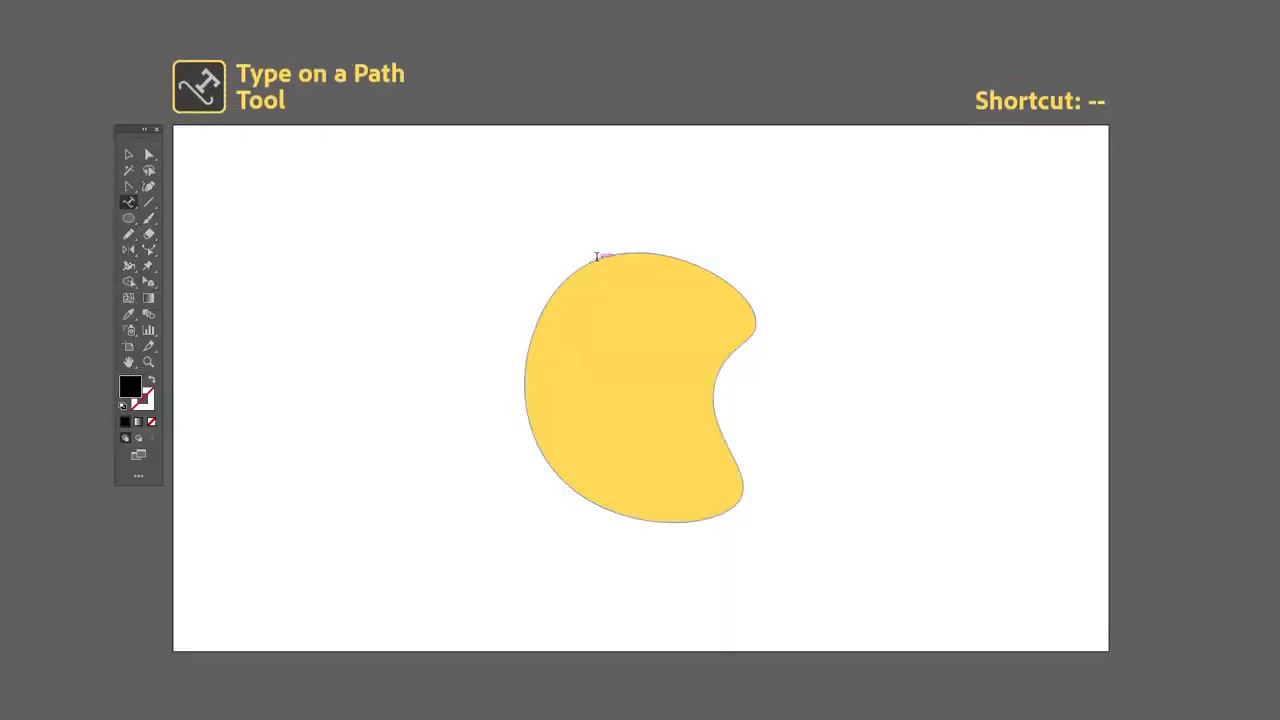
Step: Place the text "TEXT THAT FOLLOWS THE PATH" along the yellow blob's outline, starting near its top
click(596, 257)
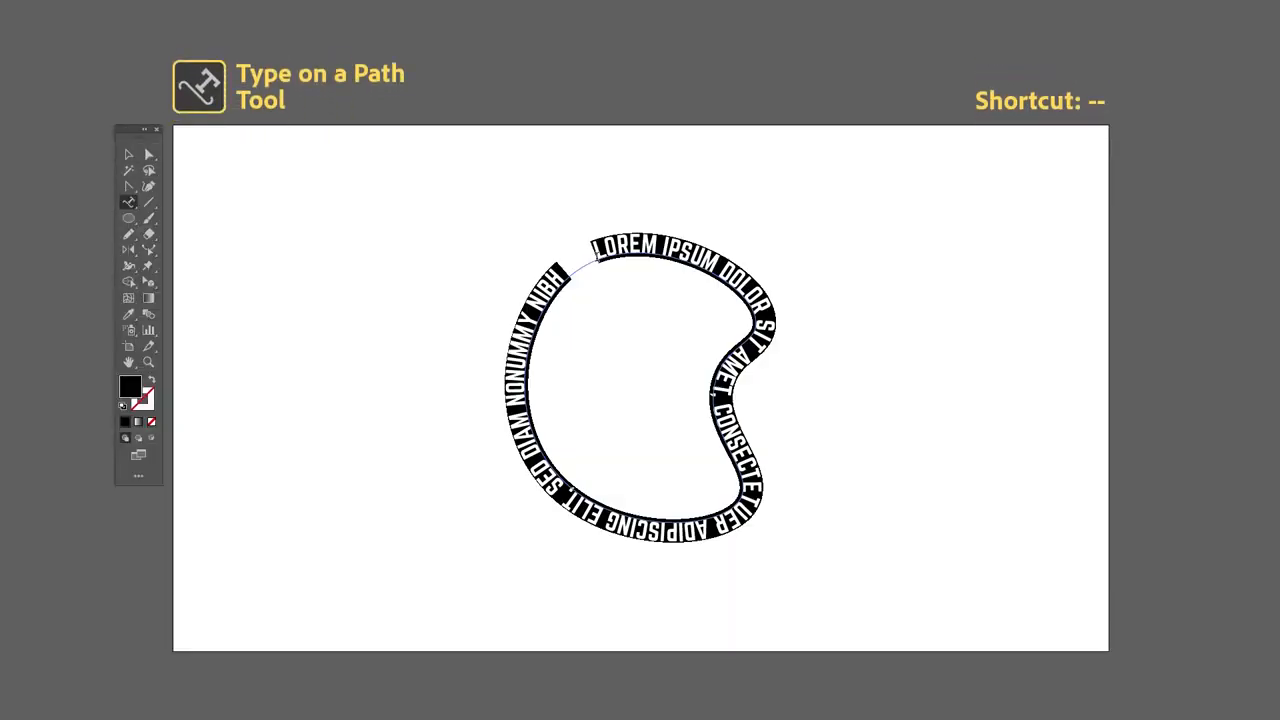
text(TEXT TH)
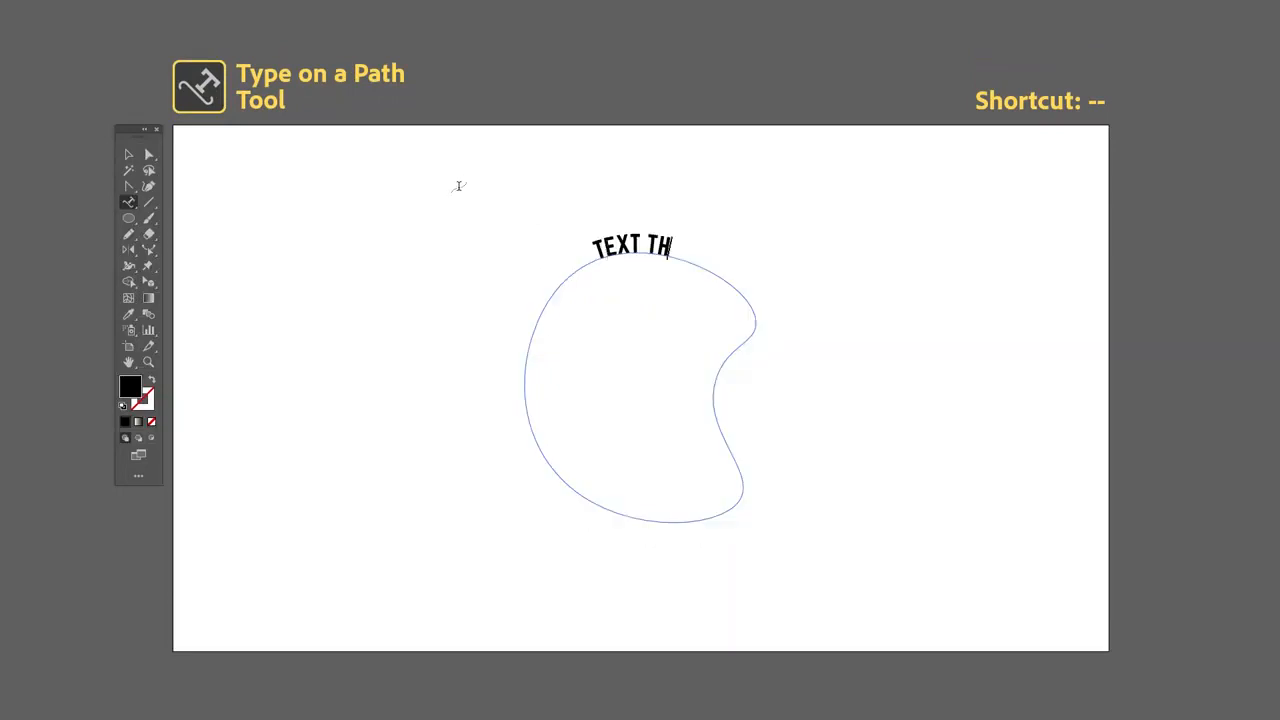
text(AT FOLLOWS THE PATH)
key(Escape)
ctrl+click(466, 206)
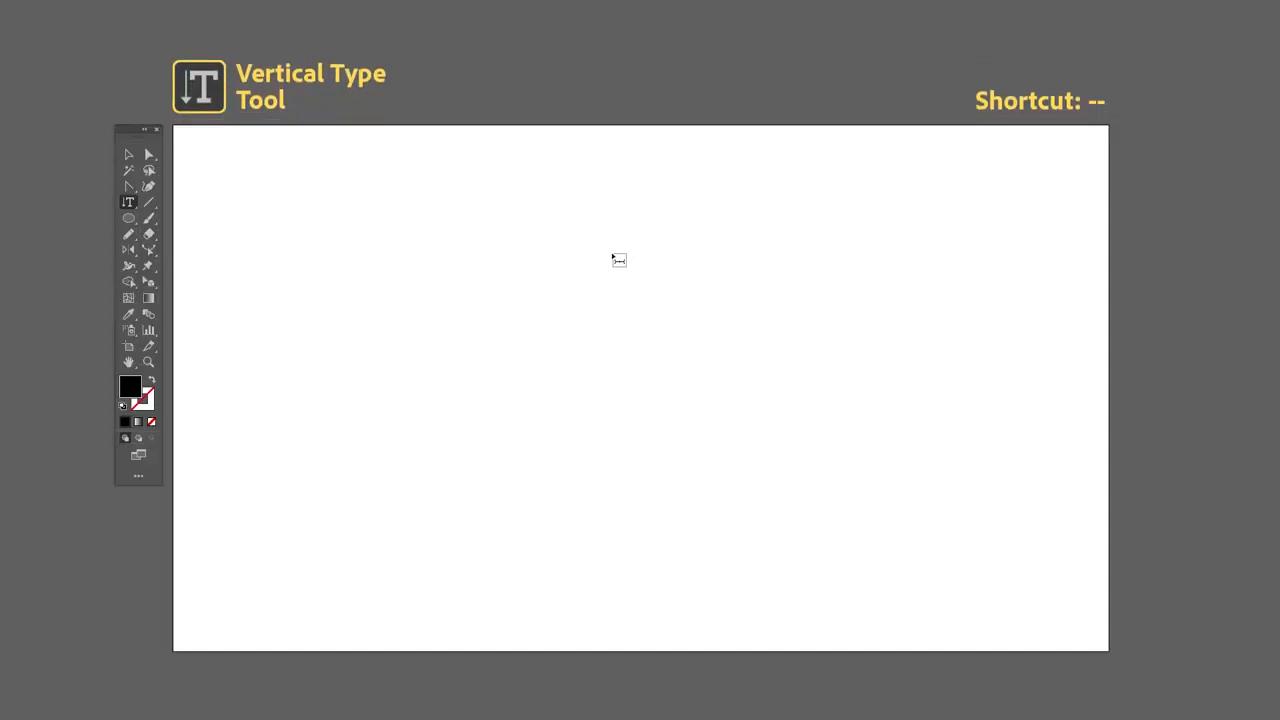
Step: Add vertical point text reading "VERTICAL TYPE" near the artboard's center
click(612, 256)
text(VERTICAL TYPE)
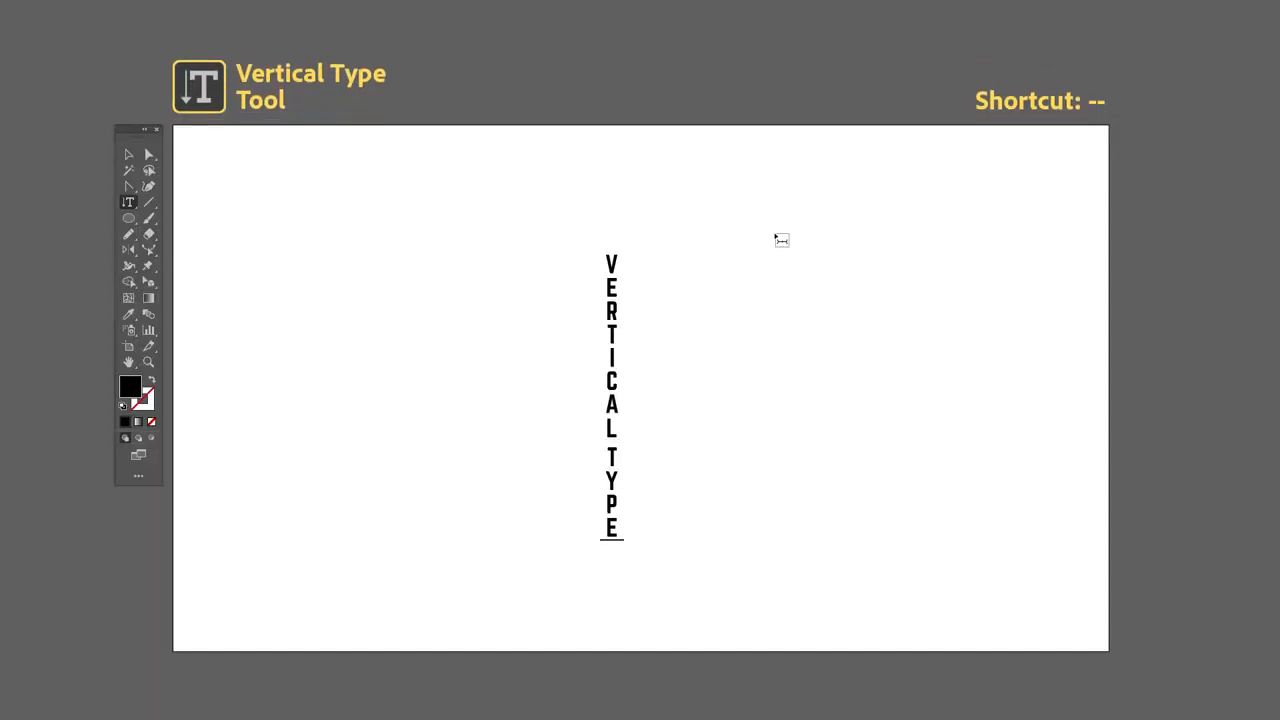
key(Escape)
click(914, 308)
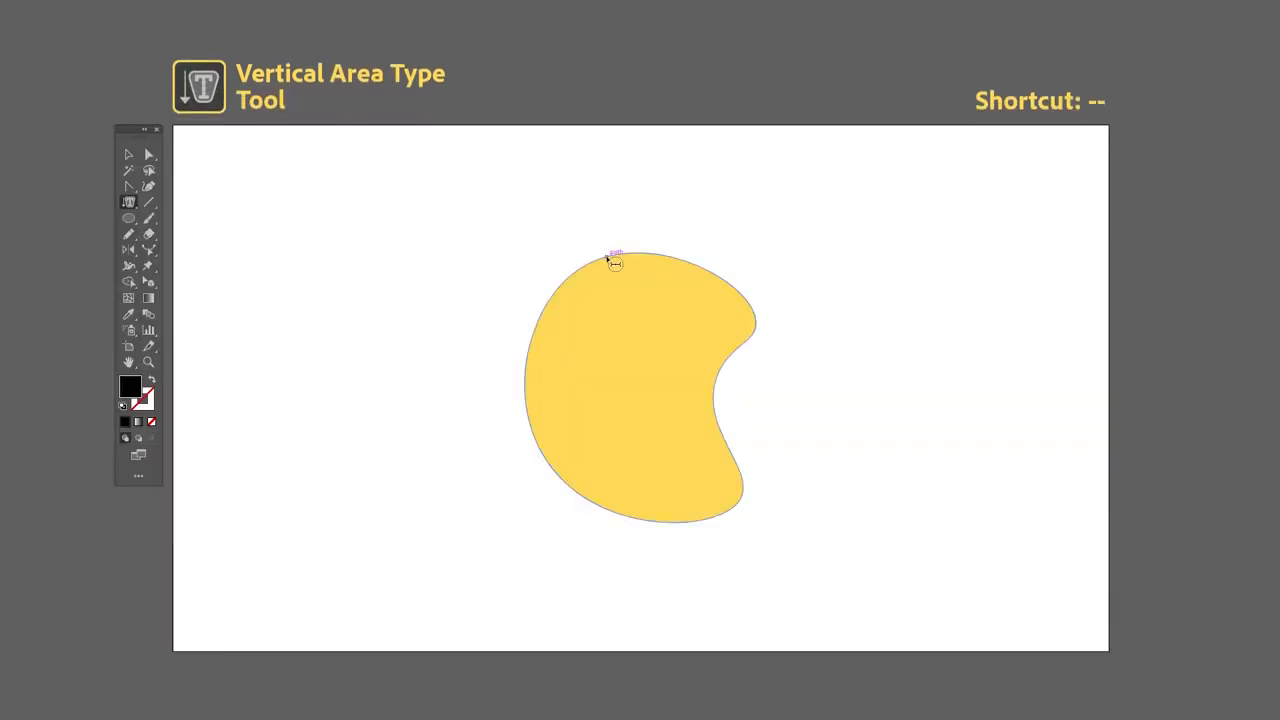
Step: Fill the yellow blob with vertical placeholder text using the Vertical Area Type tool, and deselect it
click(613, 260)
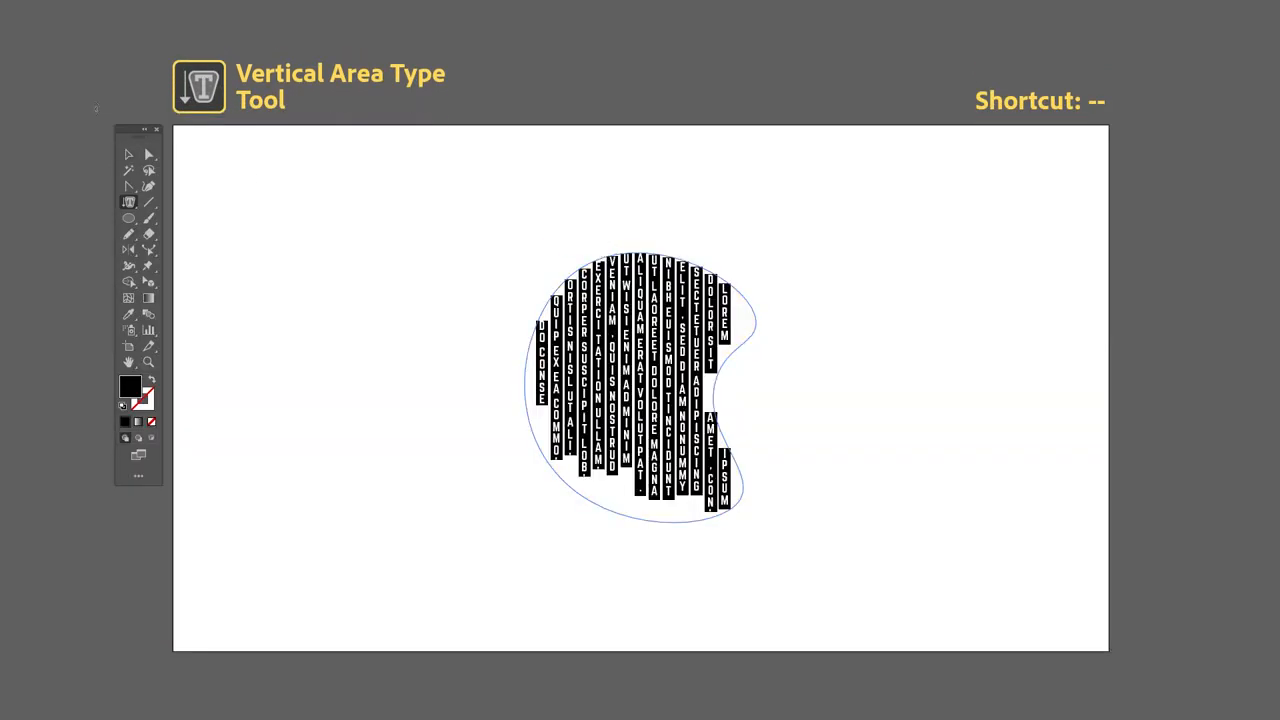
click(127, 156)
click(315, 215)
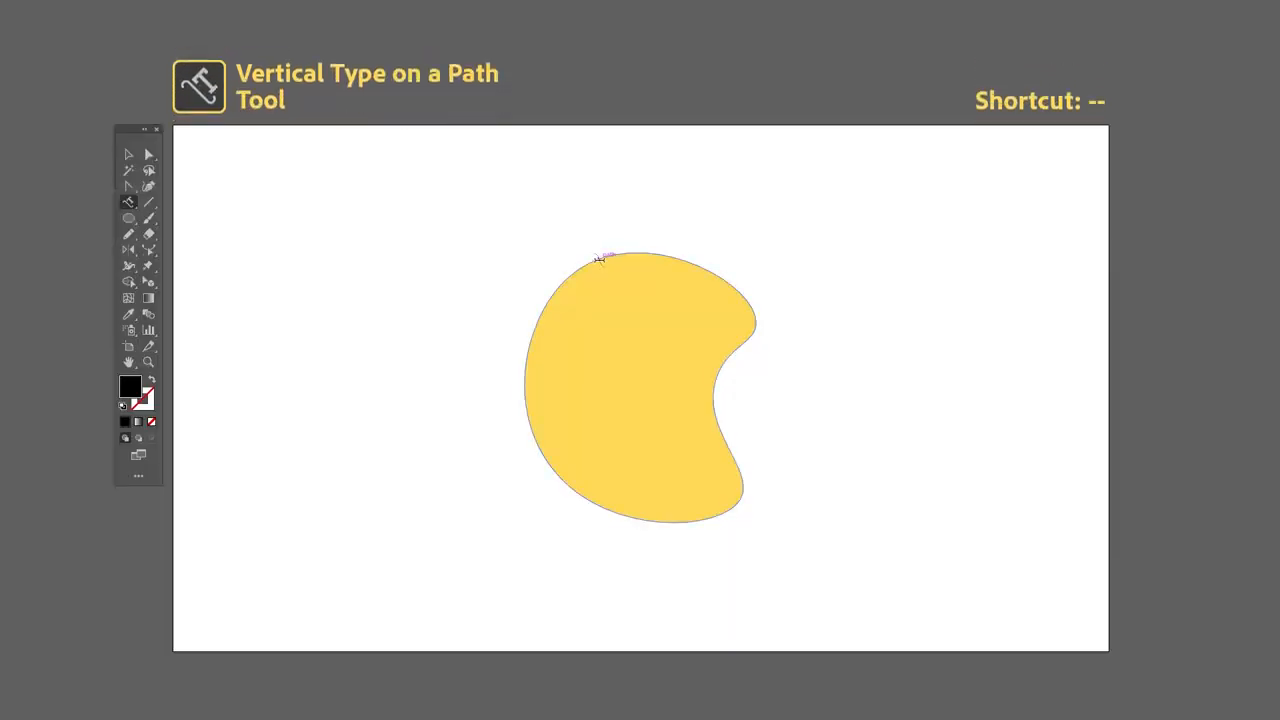
Step: Replace the placeholder along the yellow blob's outline with vertical type on a path beginning "VERTICAL TYPE"
click(599, 259)
key(BackSpace)
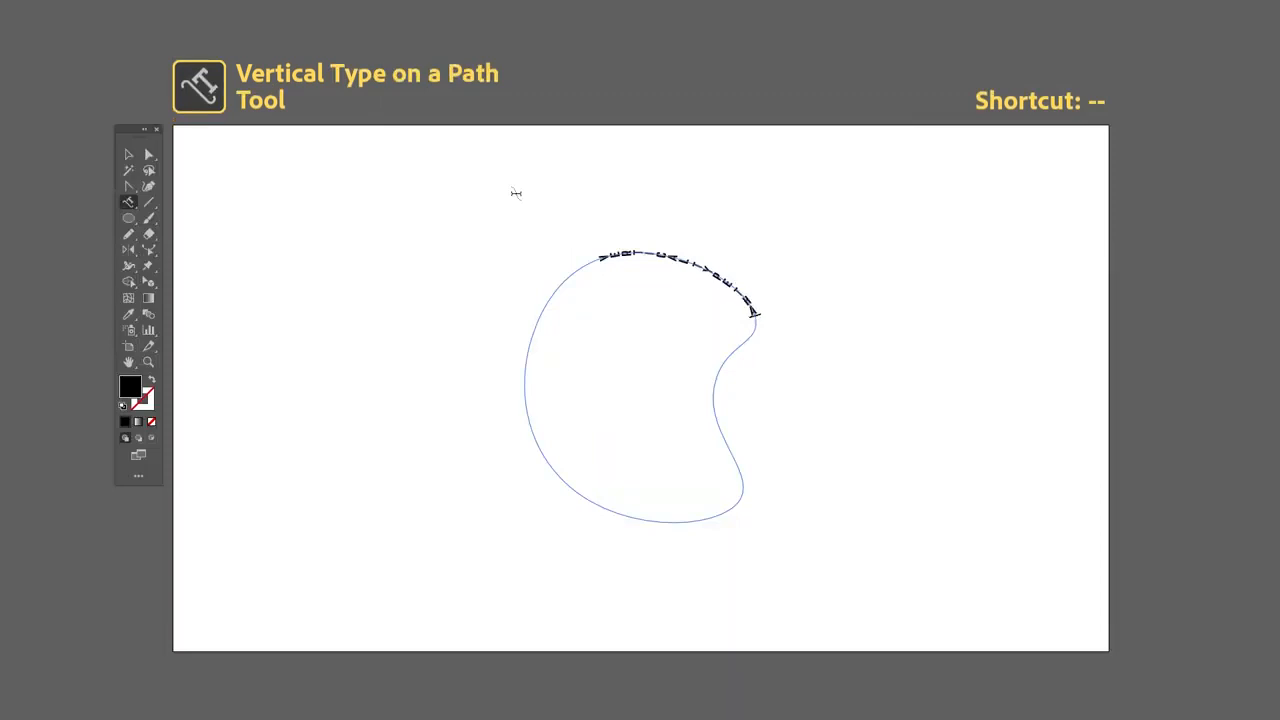
key(Escape)
click(455, 190)
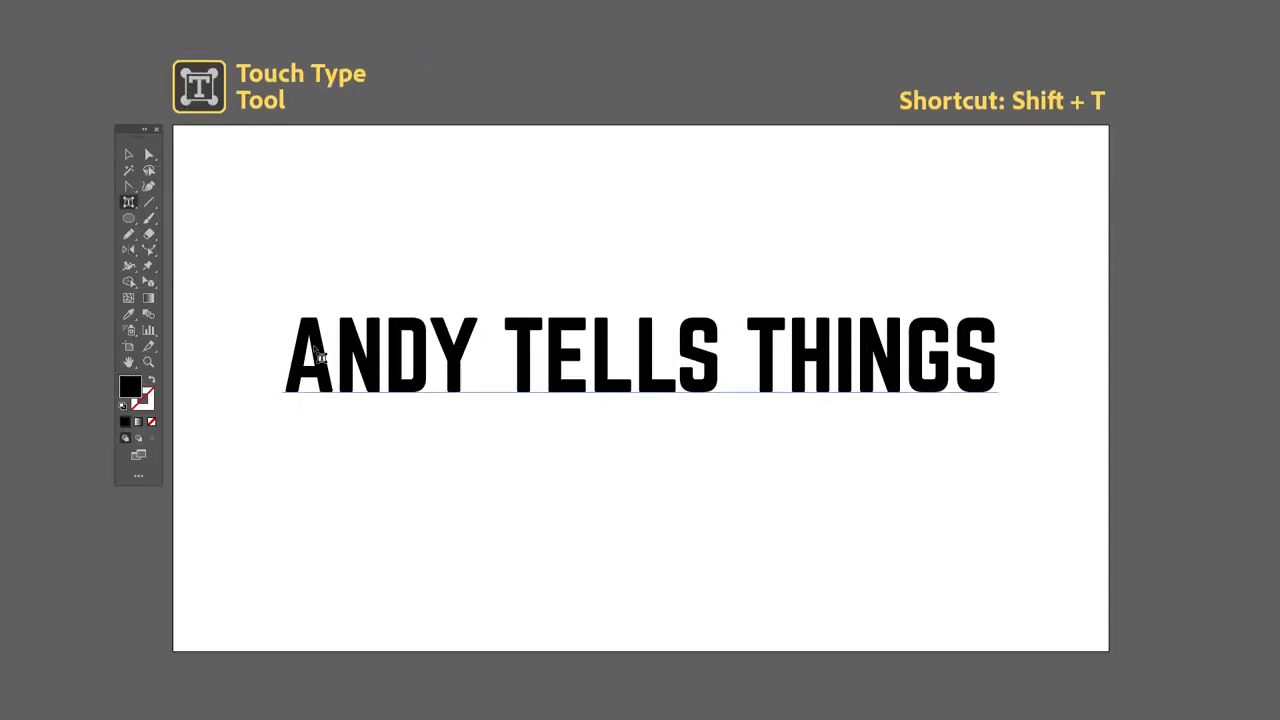
Step: Resize and rotate the letter A of "ANDY" with the Touch Type tool, and reposition individual letters after it
click(318, 353)
drag(339, 313, 329, 220)
drag(310, 166, 372, 200)
drag(400, 350, 456, 299)
drag(457, 339, 497, 340)
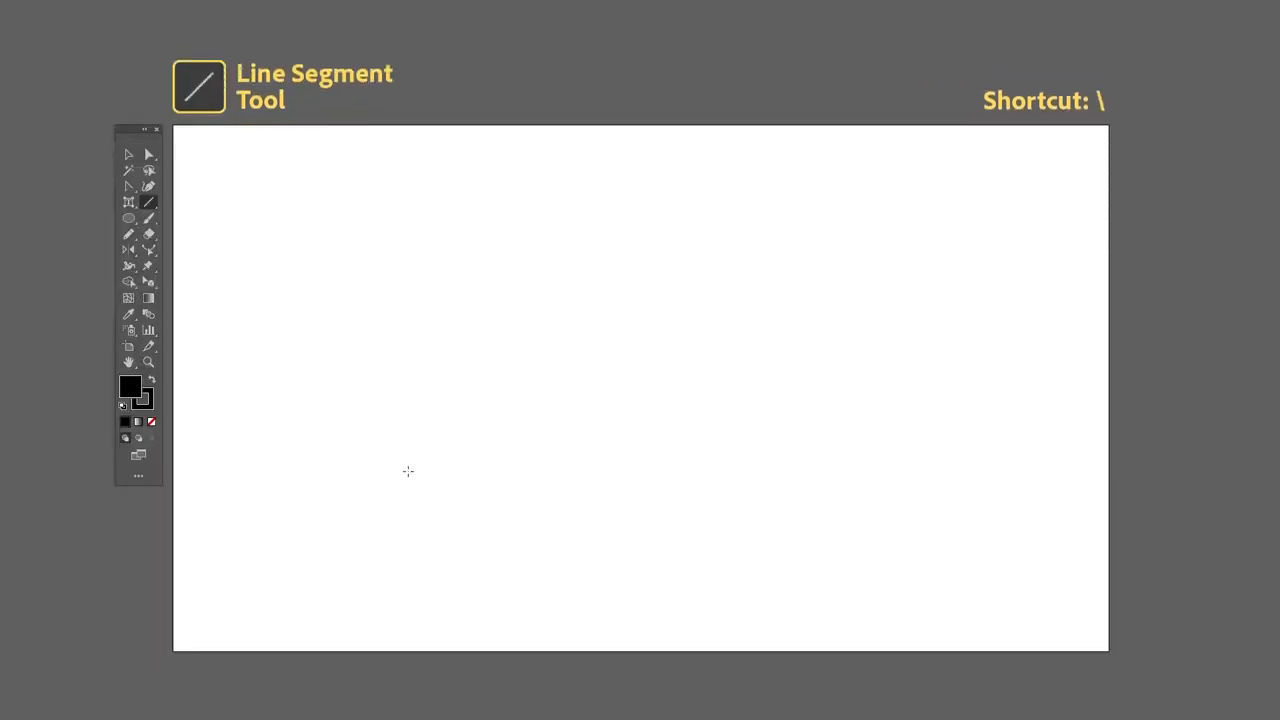
Step: Draw a rising diagonal line segment across the middle of the artboard, and a spiral outward from the center of a blank artboard
drag(407, 471, 711, 252)
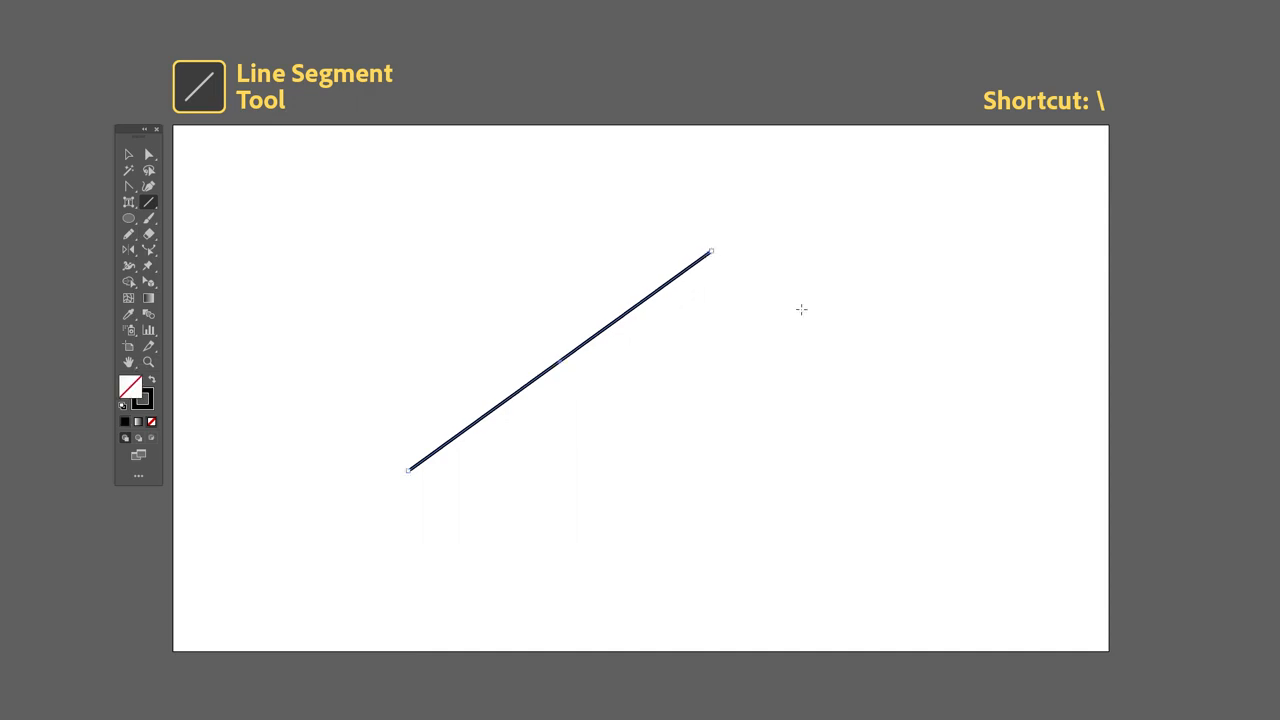
drag(603, 371, 594, 411)
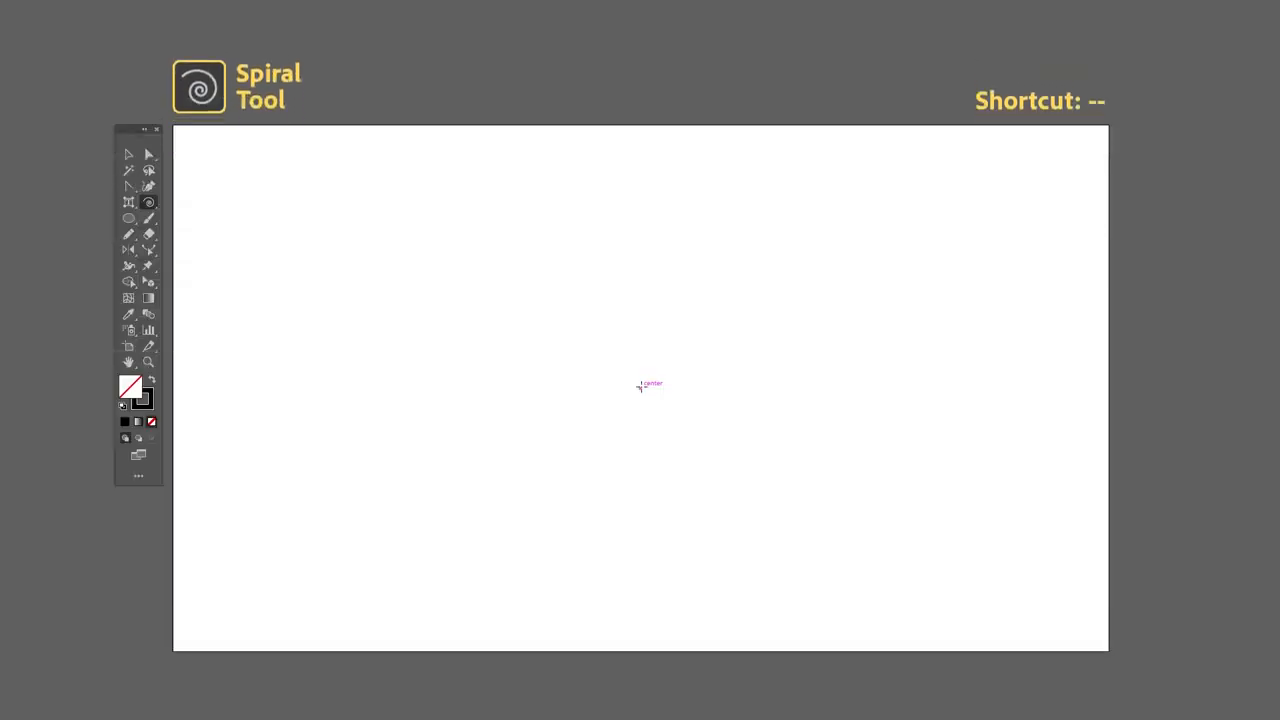
drag(640, 386, 757, 262)
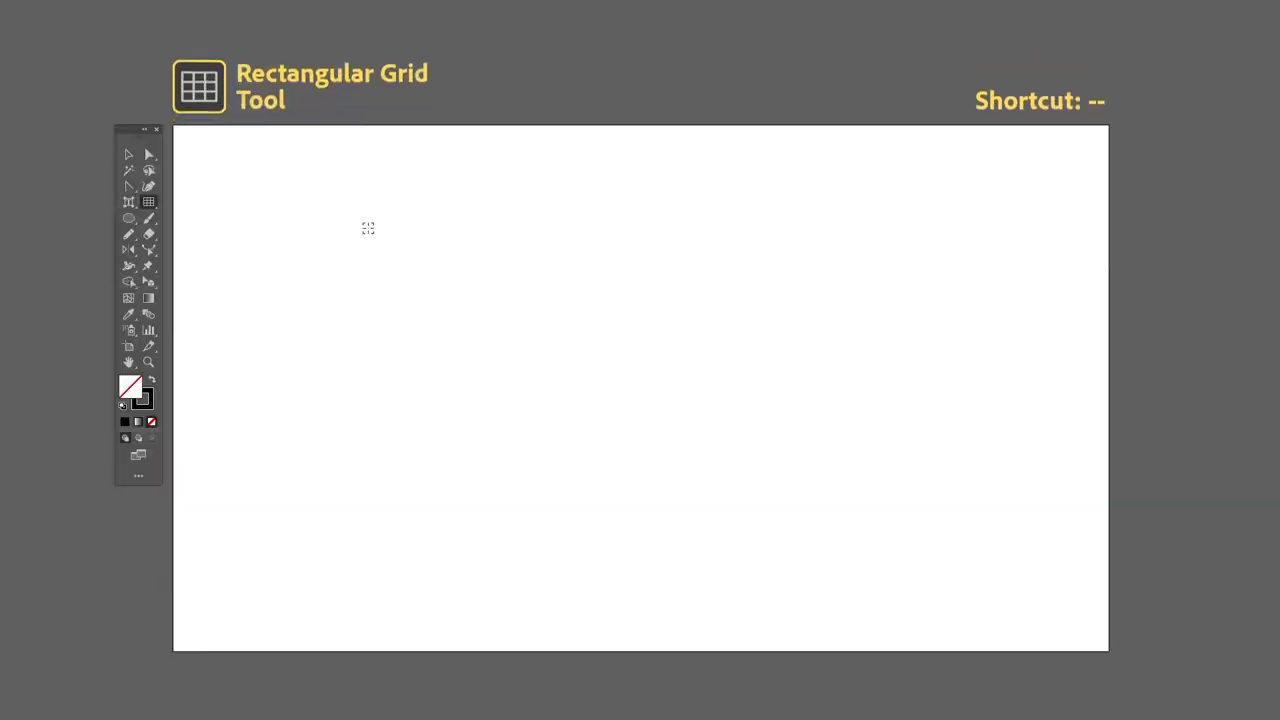
Step: Draw a large rectangular grid across the artboard's center, varying its number of rows and columns while drawing
mouse_move(364, 222)
mouse_down()
mouse_move(508, 316)
mouse_move(812, 464)
mouse_move(910, 530)
mouse_up()
key(Up)
key(Up)
key(Up)
key(Down)
key(Down)
key(Down)
key(Down)
key(Down)
key(Down)
key(Down)
key(Left)
key(Left)
key(Left)
key(Left)
key(Right)
key(Right)
key(Right)
key(Right)
key(Right)
key(Right)
key(Right)
key(Right)
key(Right)
key(Up)
key(Up)
key(Up)
key(Up)
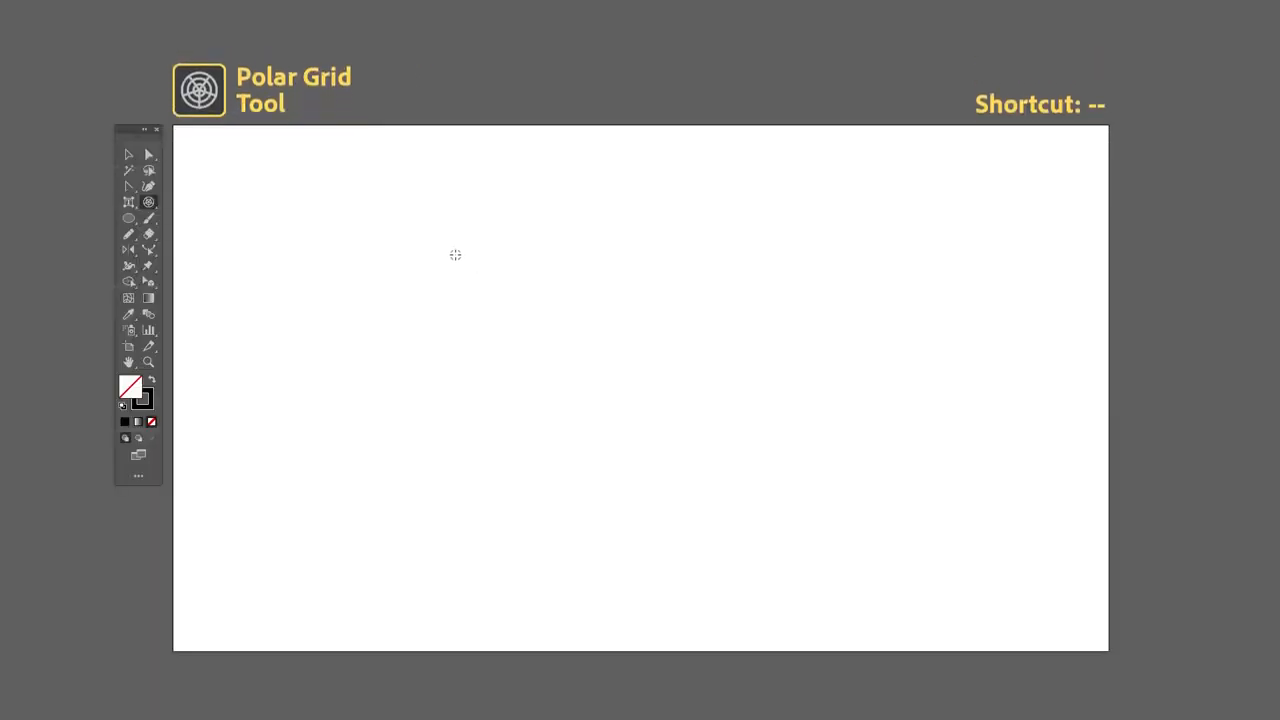
Step: Draw a large polar grid around the artboard's center, varying its number of concentric circles and radial dividers while drawing
drag(428, 236, 754, 545)
key(Up)
key(Up)
key(Up)
key(Down)
key(Down)
key(Down)
key(Down)
key(Down)
key(Down)
key(Down)
key(Right)
key(Right)
key(Right)
key(Right)
key(Right)
key(Right)
key(Right)
key(Right)
key(Right)
key(Right)
key(Right)
key(Left)
key(Left)
key(Left)
key(Left)
key(Left)
key(Left)
key(Left)
key(Left)
key(Left)
key(Up)
key(Up)
key(Up)
key(Up)
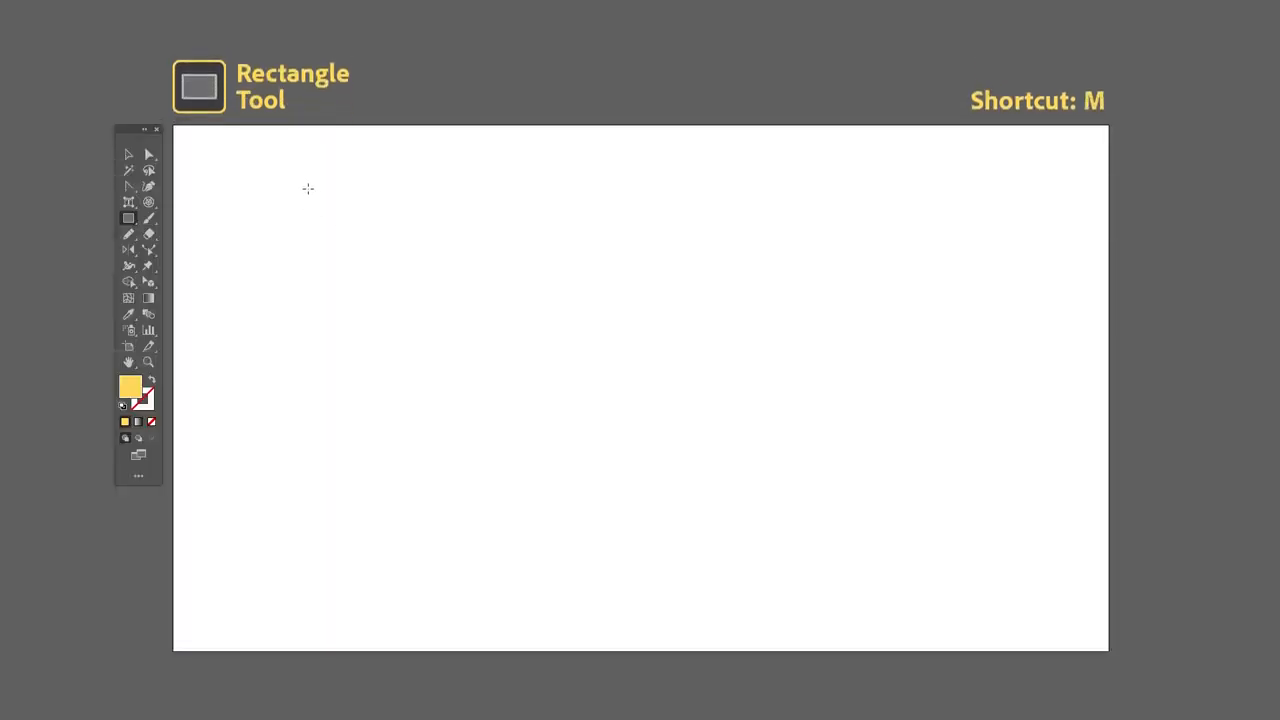
Step: Draw two yellow rectangles in the artboard's upper half and three yellow squares of different sizes below them
drag(308, 189, 530, 328)
drag(941, 194, 779, 281)
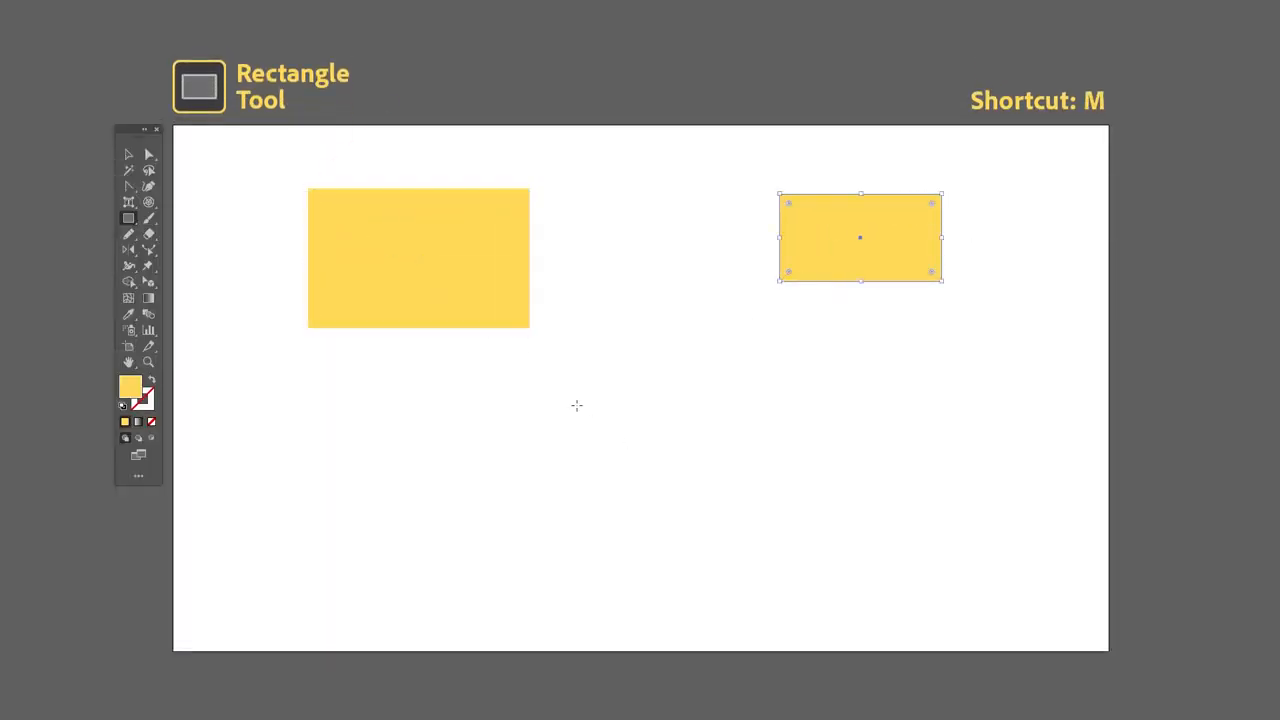
drag(584, 336, 772, 522)
drag(438, 381, 520, 462)
drag(856, 490, 1013, 334)
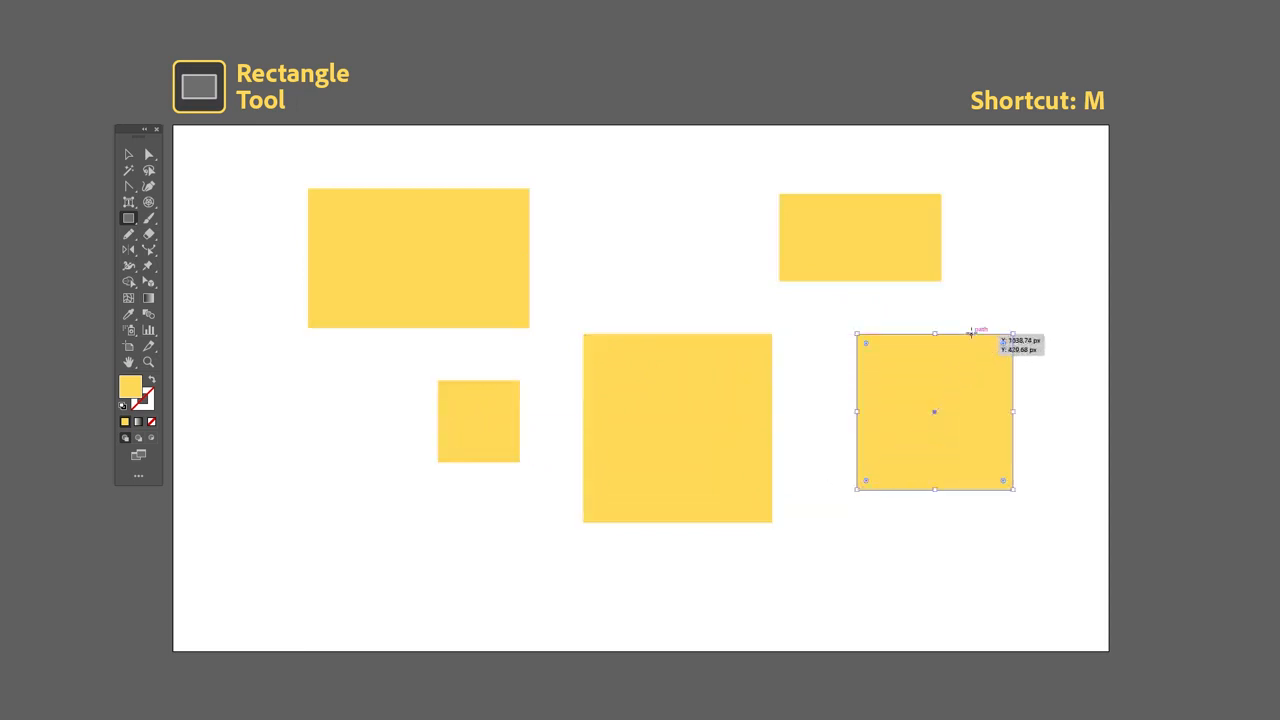
Step: Draw a wide and a tall yellow rounded rectangle plus two rounded squares, all with an 18 px corner radius
drag(274, 186, 540, 294)
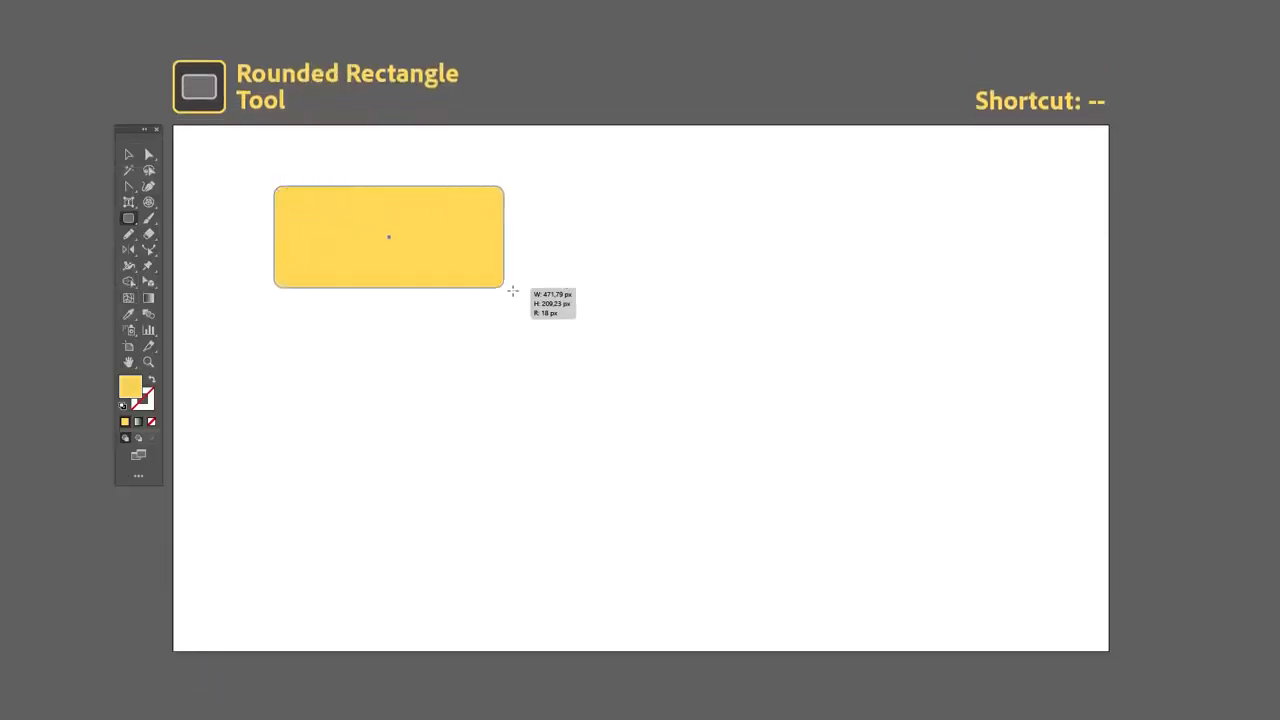
drag(907, 155, 772, 395)
drag(475, 330, 650, 505)
drag(724, 556, 834, 447)
Step: Draw a sharp-cornered square at the artboard's lower left and a rounded rectangle about 241 by 227 px with a 30 px corner radius
drag(240, 364, 379, 501)
drag(632, 176, 750, 287)
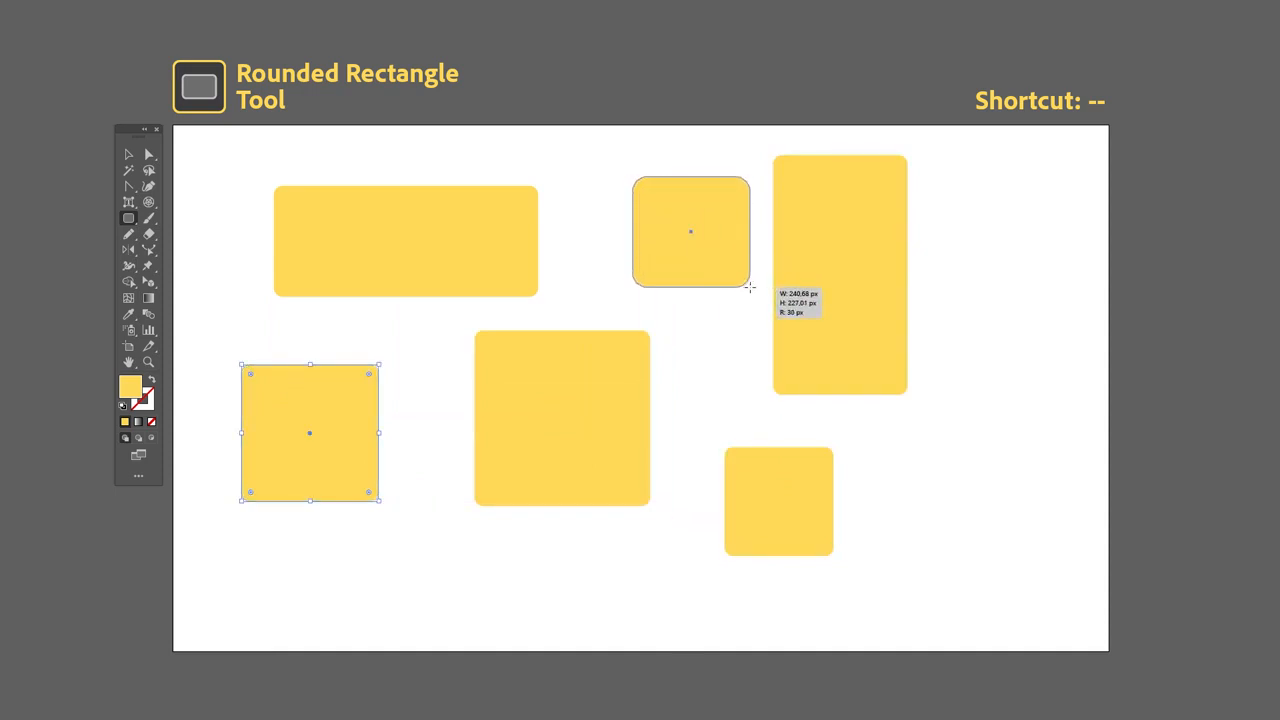
Step: Finish the rounded rectangle with a 30 px corner radius and draw three yellow ellipses and three yellow circles with the Ellipse tool
drag(750, 287, 751, 288)
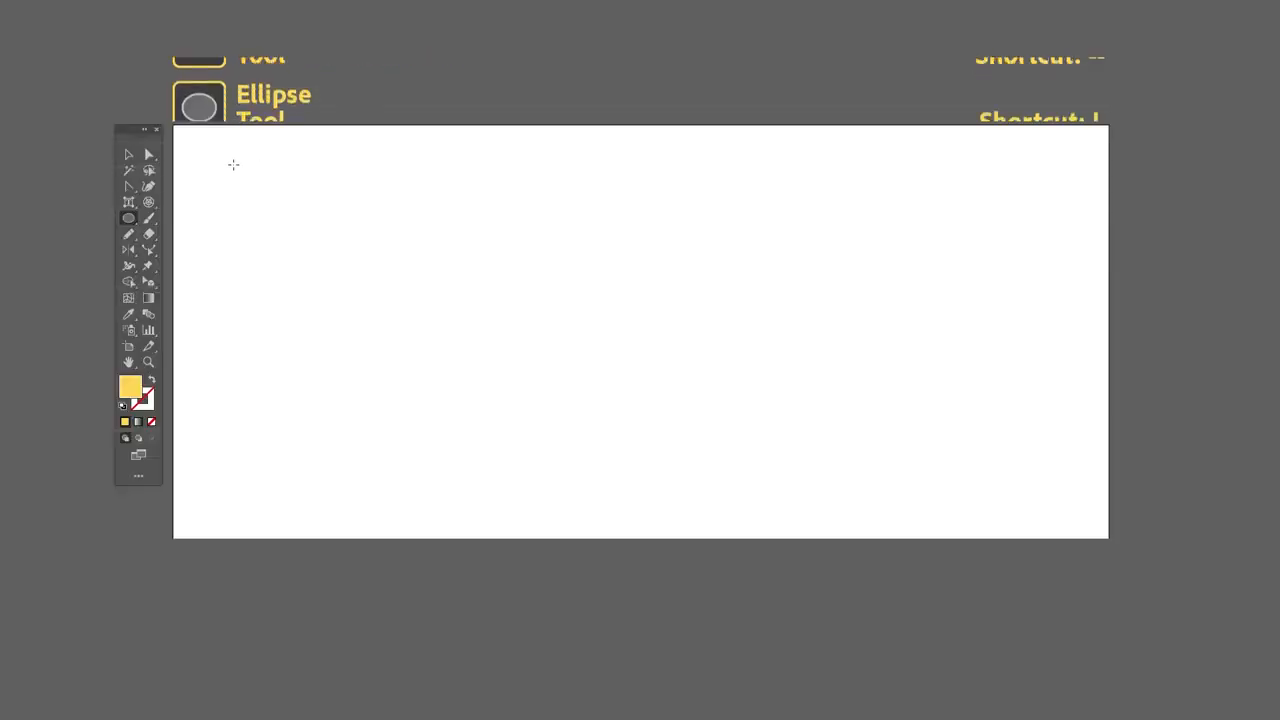
drag(220, 166, 348, 344)
drag(552, 194, 939, 309)
drag(1021, 336, 896, 556)
drag(402, 300, 538, 434)
drag(790, 358, 614, 532)
drag(311, 557, 438, 440)
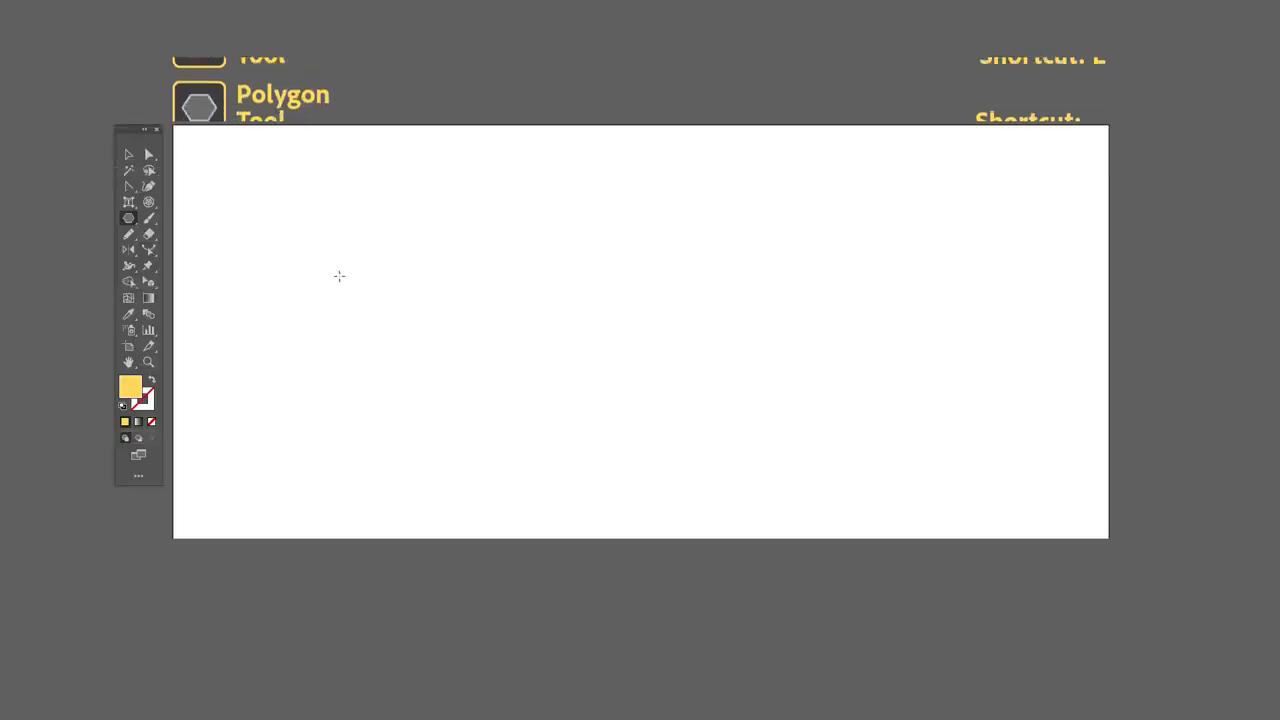
Step: Draw four tilted yellow hexagons of different sizes across the artboard's upper and middle area
drag(384, 290, 472, 368)
drag(809, 240, 872, 306)
drag(536, 257, 588, 305)
drag(675, 358, 720, 400)
Step: Draw another polygon below the hexagons, raising and lowering its side count to finish with 12 sides, and deselect it
drag(520, 471, 577, 524)
key(Up)
key(Up)
key(Up)
key(Up)
key(Down)
key(Down)
key(Down)
key(Down)
key(Down)
key(Down)
key(Down)
key(Up)
key(Up)
key(Up)
key(Up)
key(Up)
key(Up)
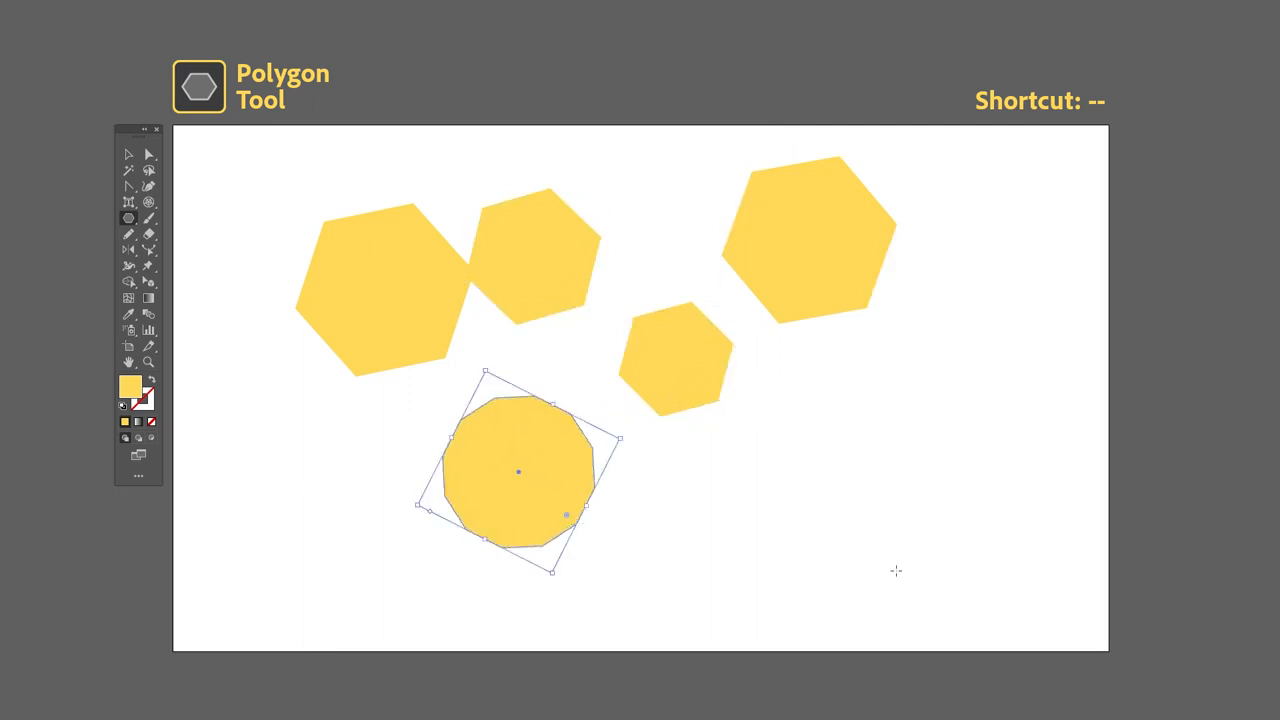
ctrl+click(858, 508)
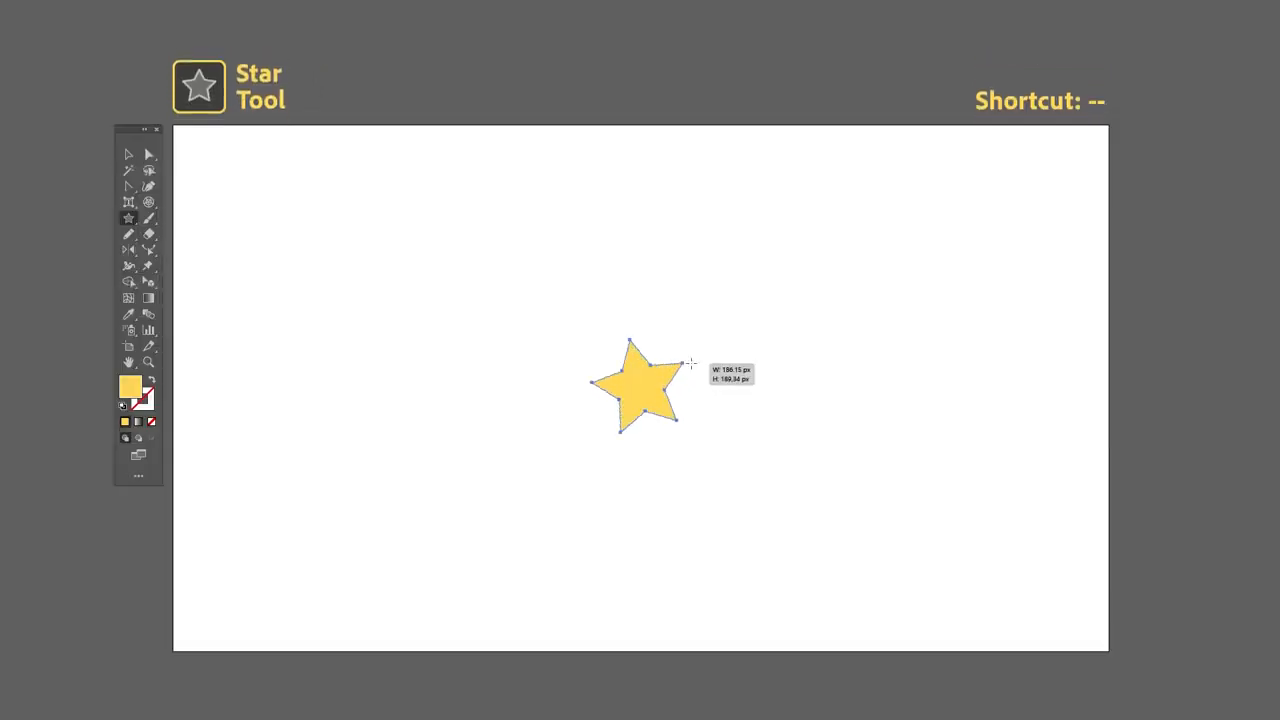
Step: Draw a large yellow star from the artboard's center, raising and lowering its number of points while drawing
drag(690, 363, 908, 377)
key(Up)
key(Up)
key(Up)
key(Down)
key(Down)
key(Down)
key(Down)
key(Up)
key(Up)
key(Up)
key(Up)
key(Up)
key(Up)
key(Down)
key(Down)
key(Down)
key(Down)
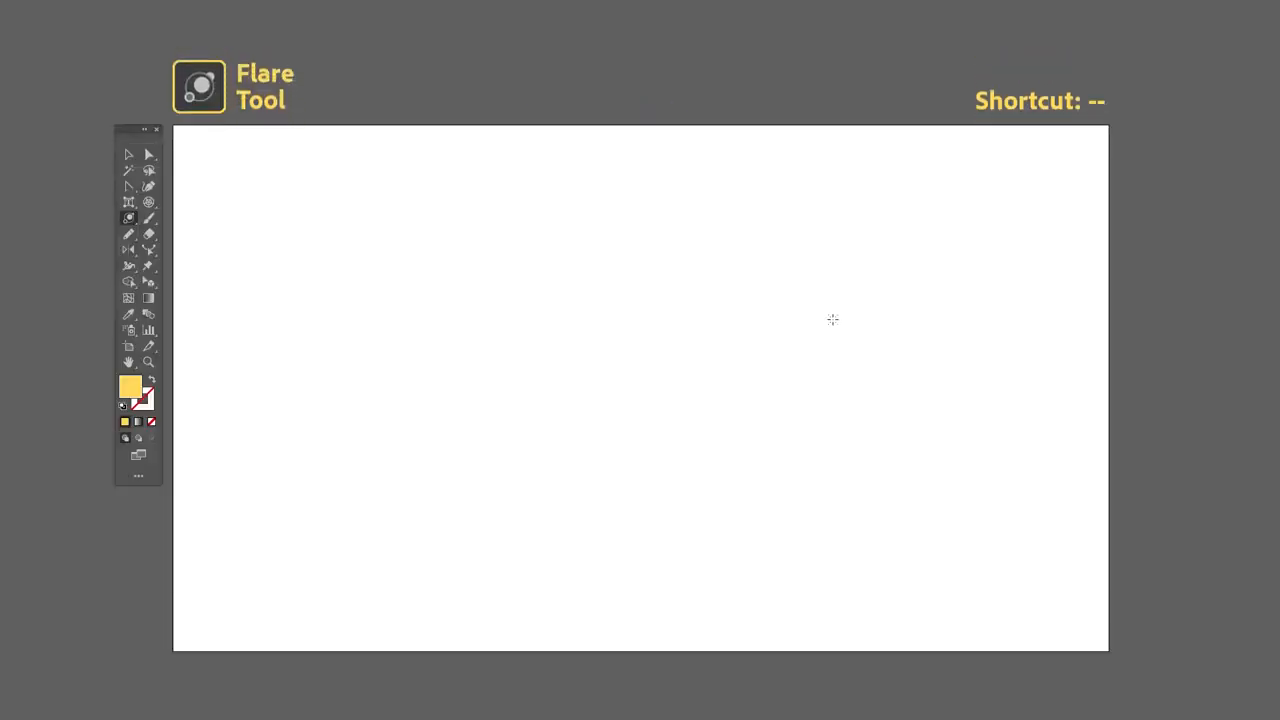
Step: Draw a lens flare centered in the artboard's upper right, with its rings ending at the lower left
drag(831, 317, 885, 357)
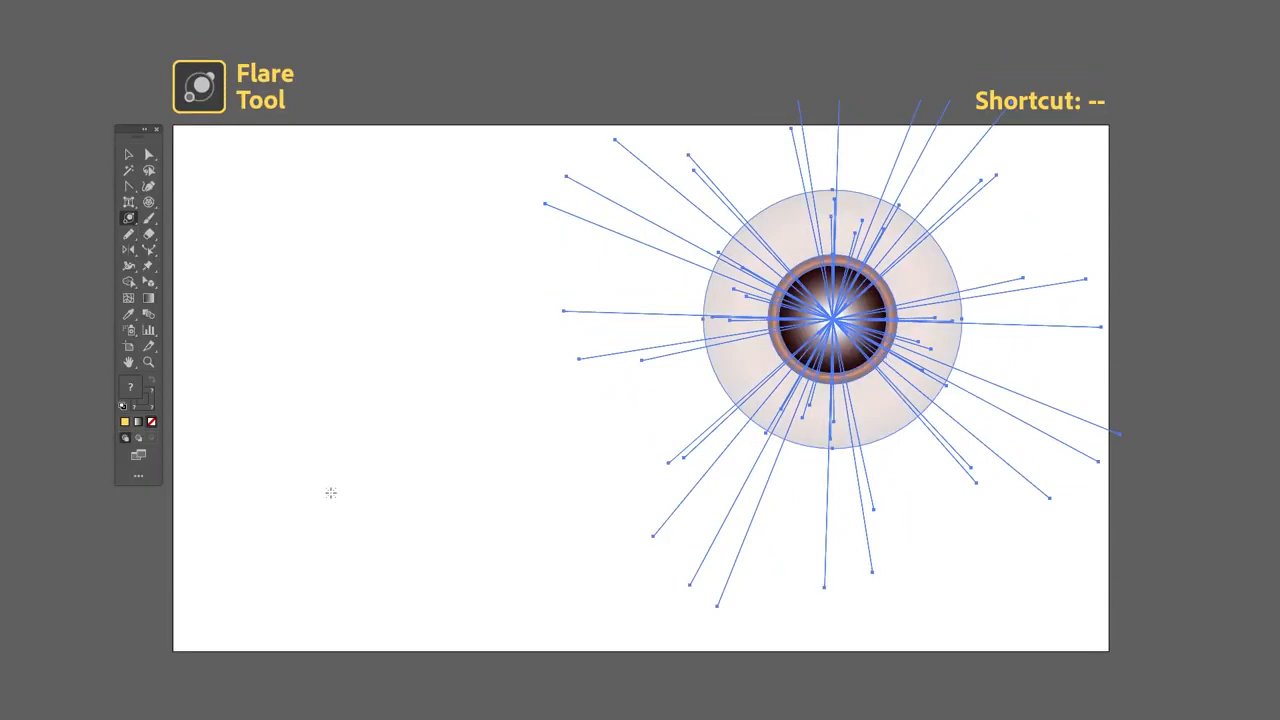
click(331, 492)
Step: Scale the lens flare down proportionally around its center and reposition it on the artboard
key(v)
drag(843, 344, 775, 355)
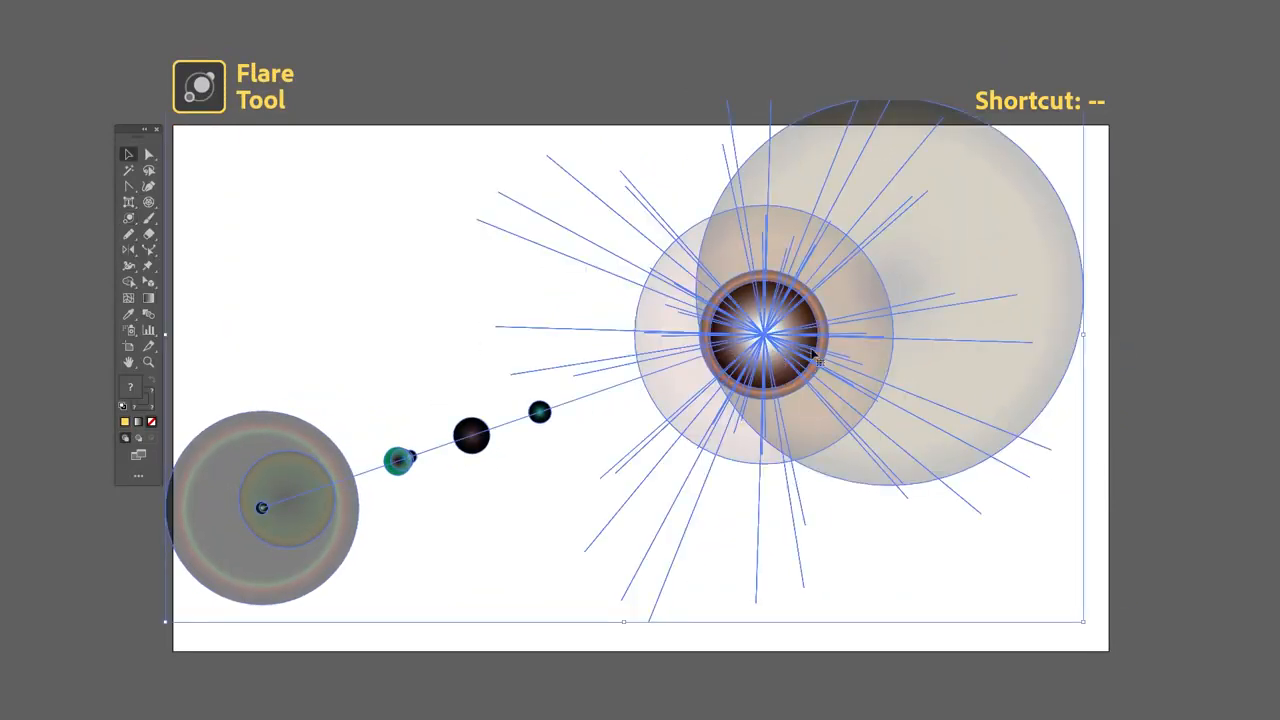
drag(1083, 335, 903, 336)
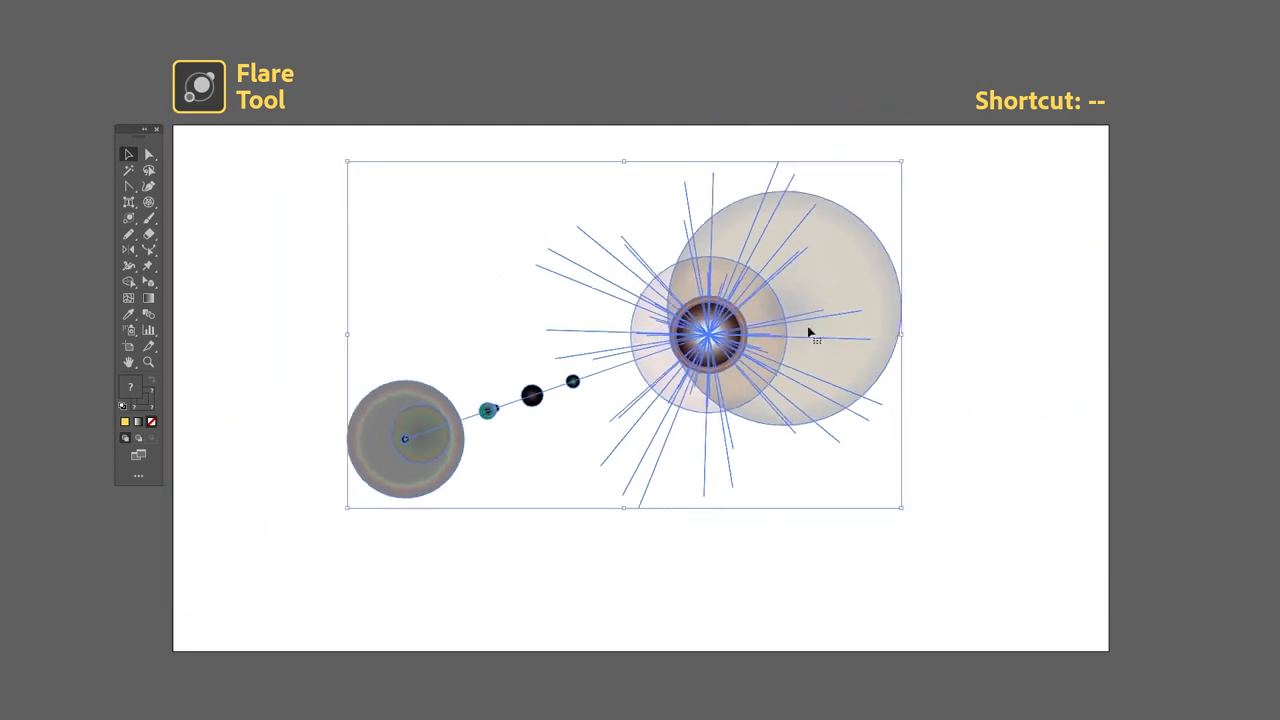
drag(809, 330, 836, 364)
click(1028, 363)
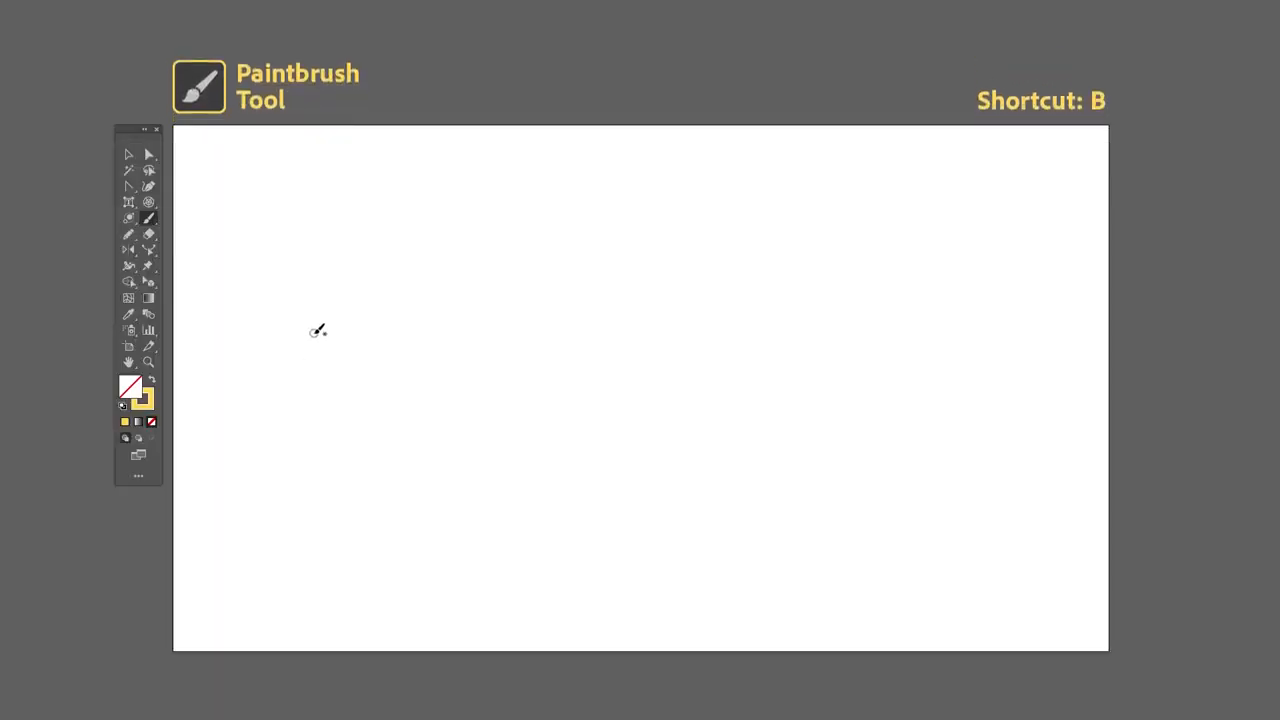
Step: Paint a long yellow S-curve, a looping stroke, a circle and one more stroke at the right with the Paintbrush
mouse_move(337, 292)
mouse_down()
mouse_move(401, 258)
mouse_move(496, 269)
mouse_move(665, 338)
mouse_move(756, 332)
mouse_move(819, 268)
mouse_move(703, 188)
mouse_up()
mouse_move(505, 331)
mouse_down()
mouse_move(420, 350)
mouse_move(426, 432)
mouse_move(515, 425)
mouse_up()
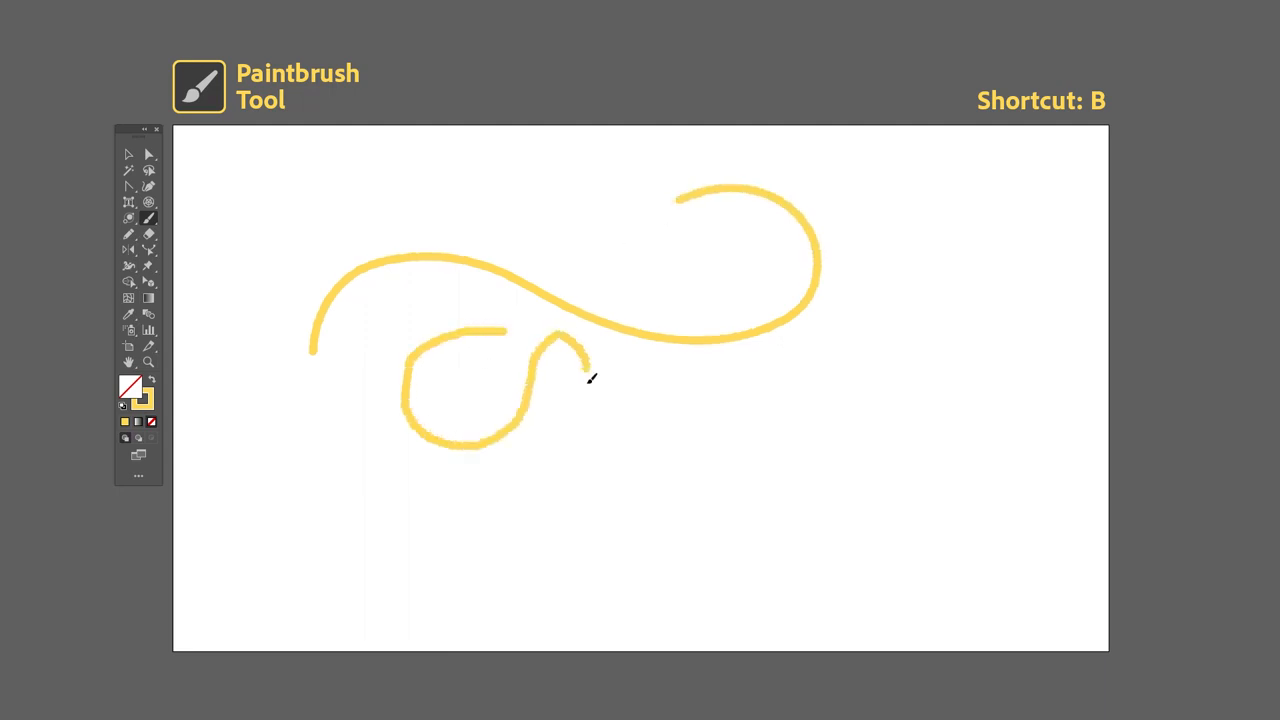
mouse_move(677, 470)
mouse_down()
mouse_move(797, 400)
mouse_move(767, 527)
mouse_up()
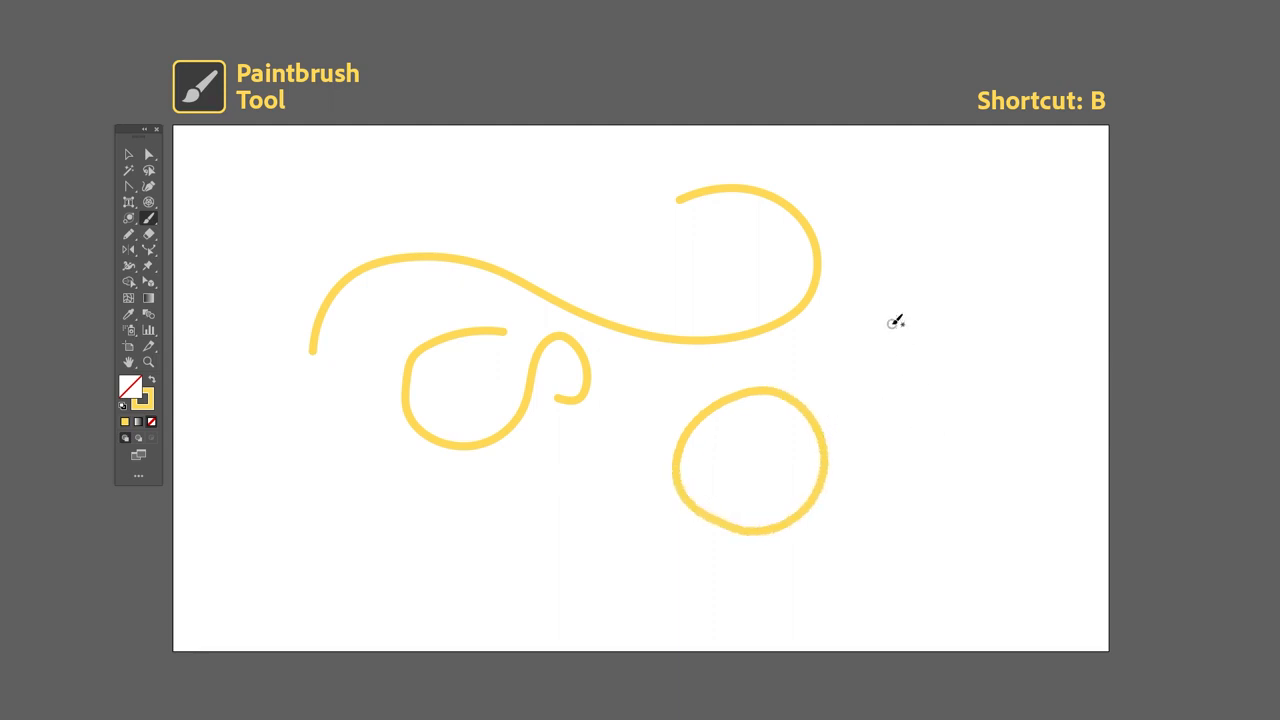
mouse_move(898, 395)
mouse_down()
mouse_move(914, 286)
mouse_move(960, 257)
mouse_move(960, 434)
mouse_up()
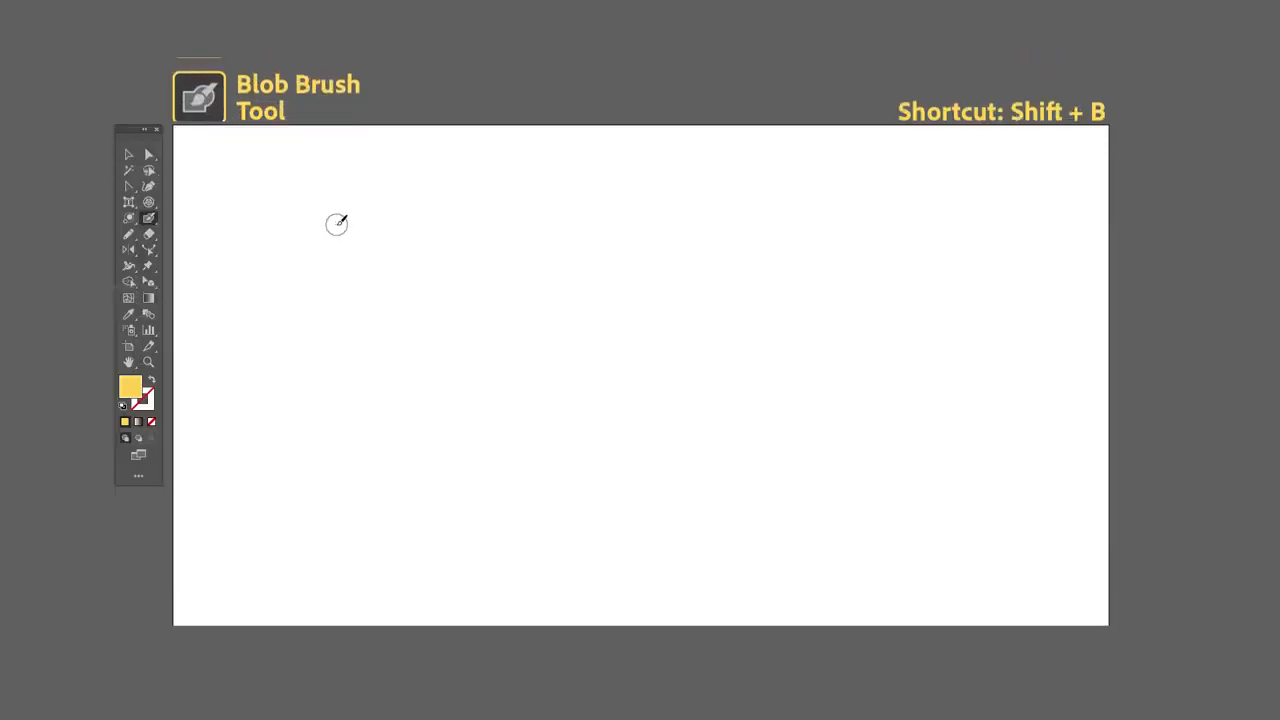
Step: Paint two separate yellow strokes with the Blob Brush and select them individually
mouse_move(337, 223)
mouse_down()
mouse_move(349, 271)
mouse_move(397, 266)
mouse_move(398, 357)
mouse_move(355, 366)
mouse_up()
mouse_move(462, 355)
mouse_down()
mouse_move(485, 222)
mouse_move(471, 290)
mouse_move(513, 328)
mouse_move(538, 267)
mouse_move(553, 344)
mouse_move(535, 275)
mouse_move(600, 286)
mouse_move(594, 268)
mouse_move(630, 285)
mouse_move(688, 250)
mouse_up()
key(v)
click(540, 314)
click(440, 334)
Step: Bridge the two blob strokes with a connecting Blob Brush stroke and select the merged shape
key(shift+b)
mouse_move(355, 362)
mouse_down()
mouse_move(615, 320)
mouse_move(462, 275)
mouse_move(631, 237)
mouse_move(378, 238)
mouse_move(453, 214)
mouse_move(559, 292)
mouse_move(432, 346)
mouse_move(466, 340)
mouse_up()
key(v)
drag(697, 428, 389, 294)
key(shift+b)
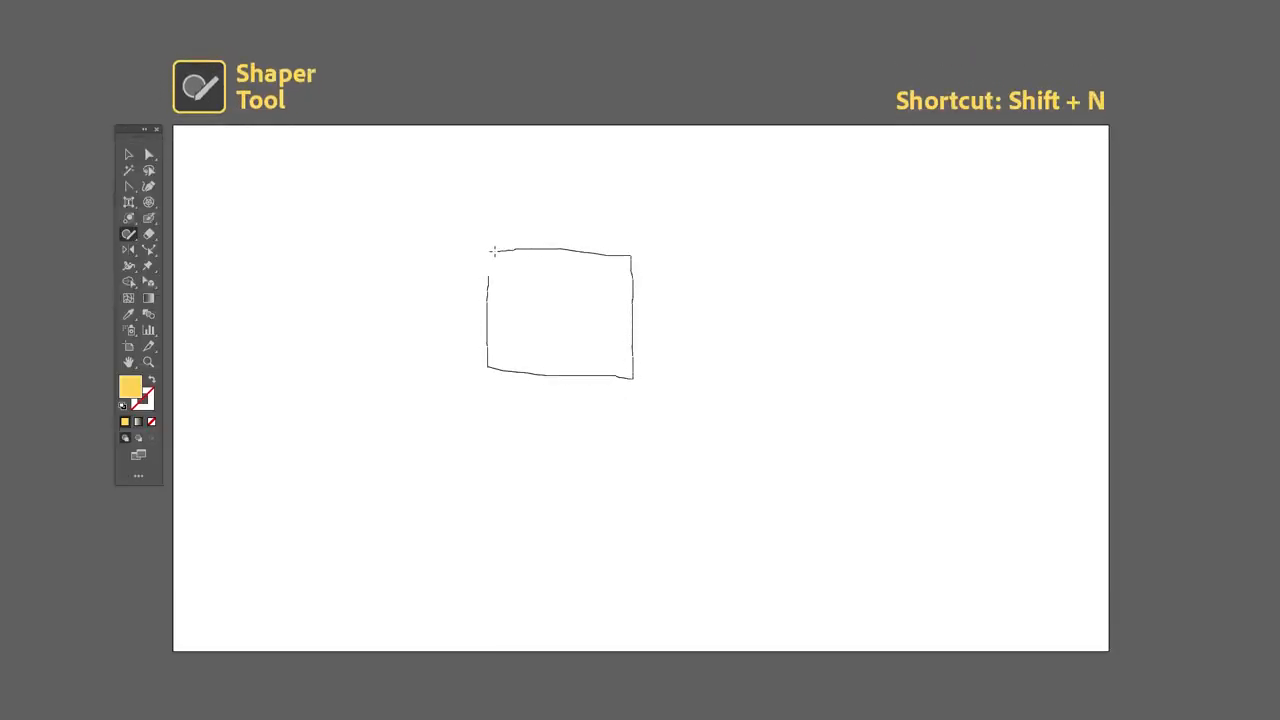
Step: Sketch a square, a circle, three straight lines and a hexagon with the Shaper tool
drag(487, 264, 489, 296)
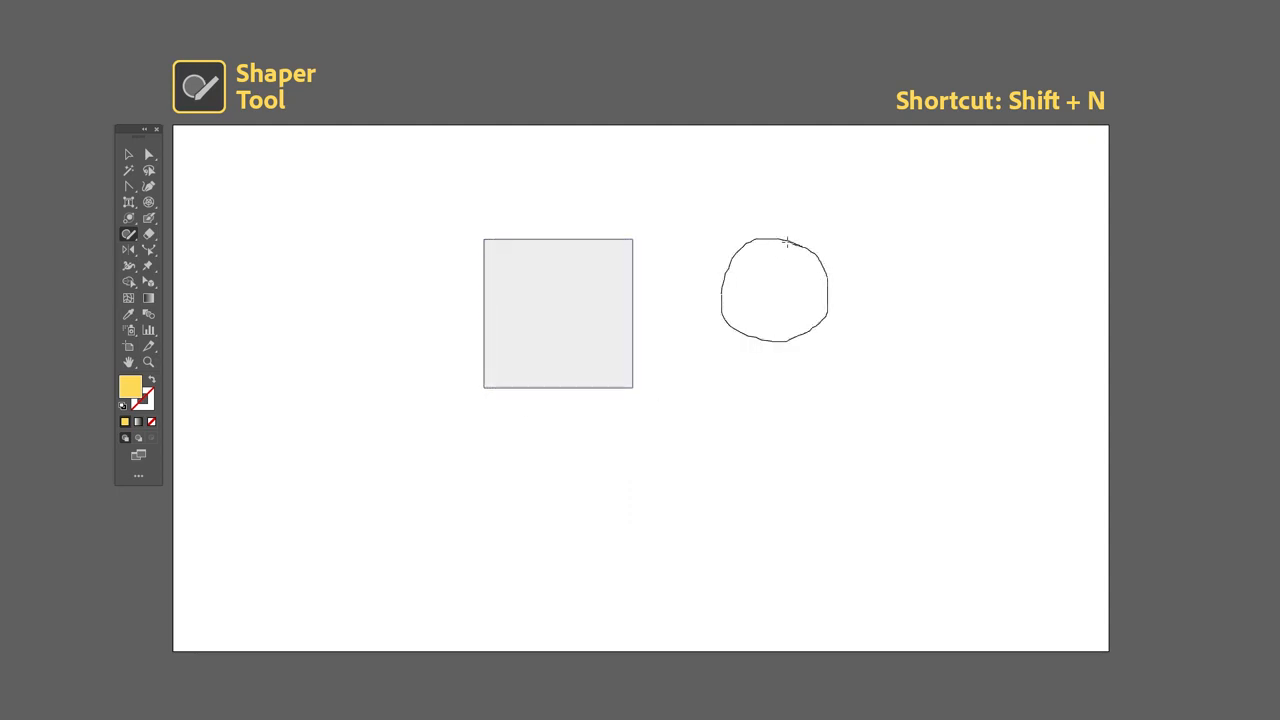
drag(787, 242, 790, 244)
drag(359, 235, 359, 236)
drag(529, 405, 530, 405)
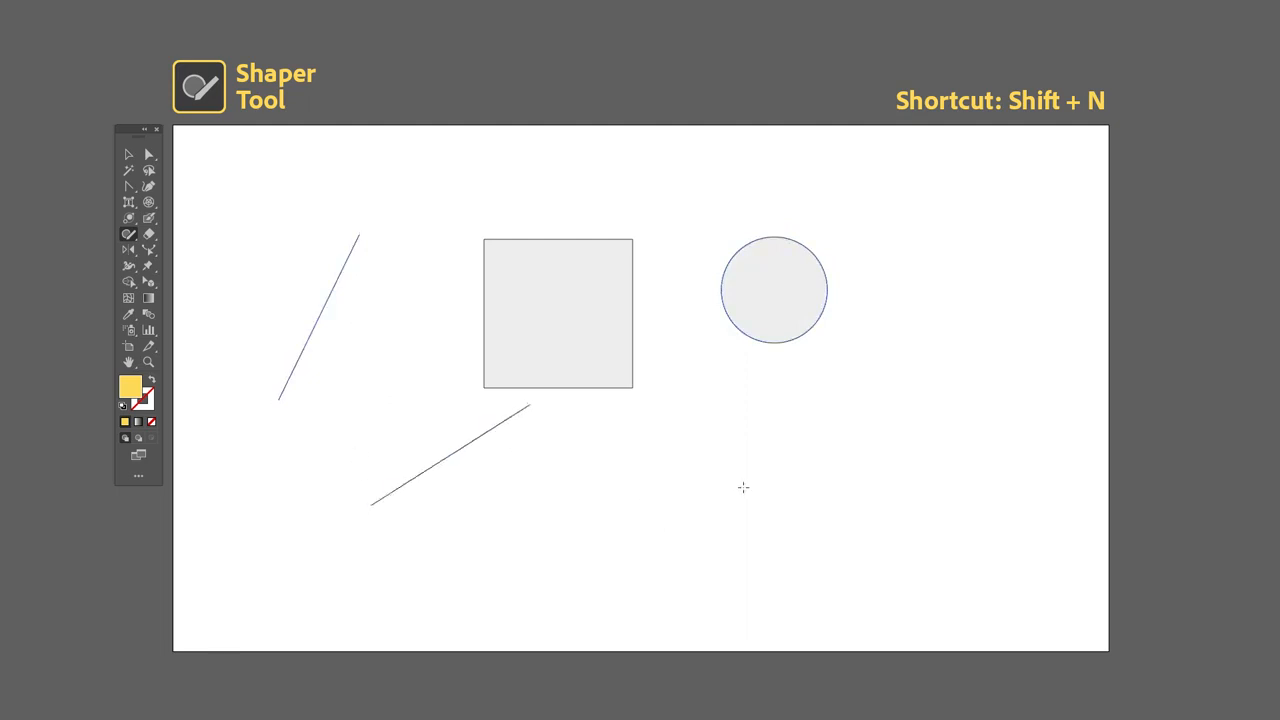
drag(673, 446, 810, 496)
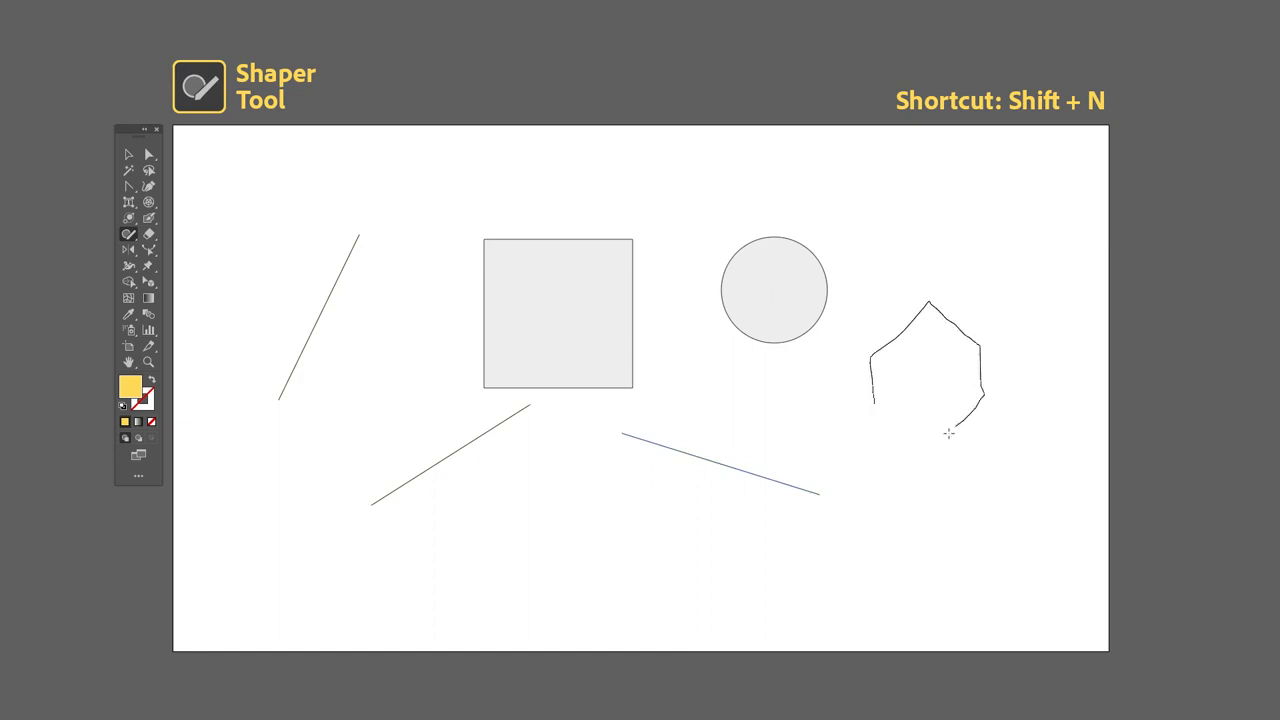
drag(898, 416, 876, 402)
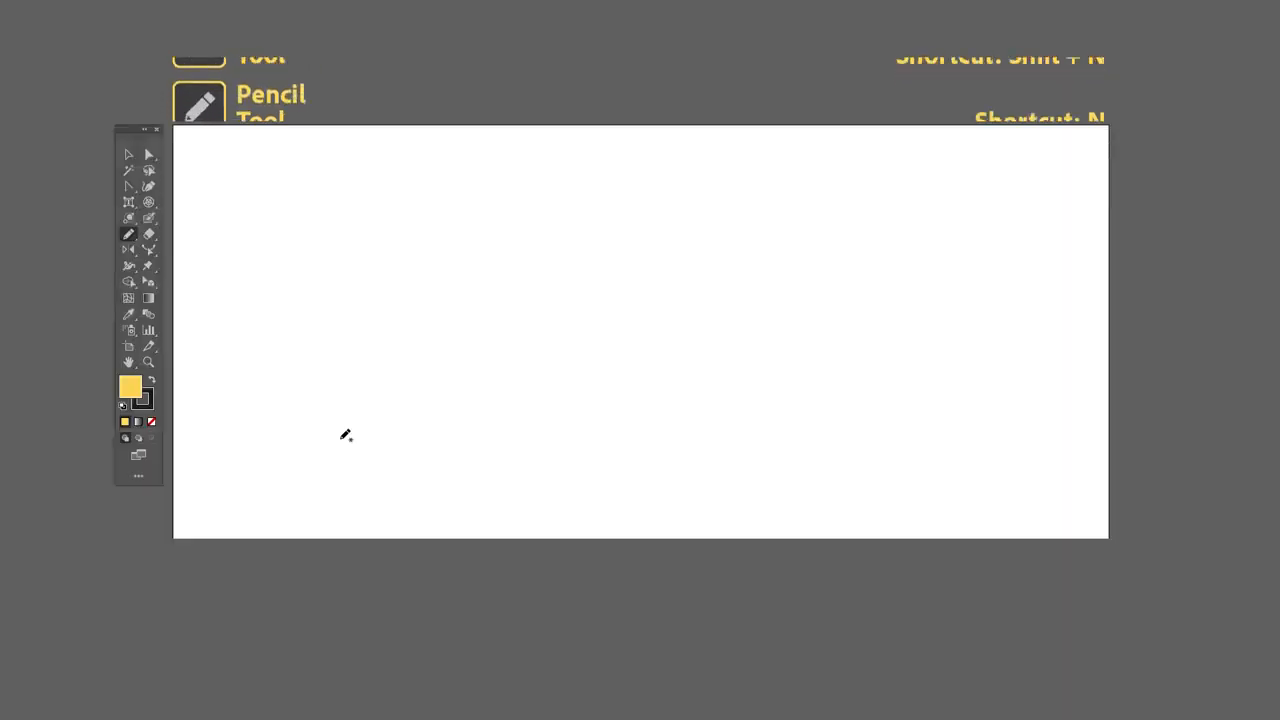
Step: Draw an S-curve, a spiral, a large and a small circle and one more freehand path with the Pencil tool
drag(346, 434, 304, 352)
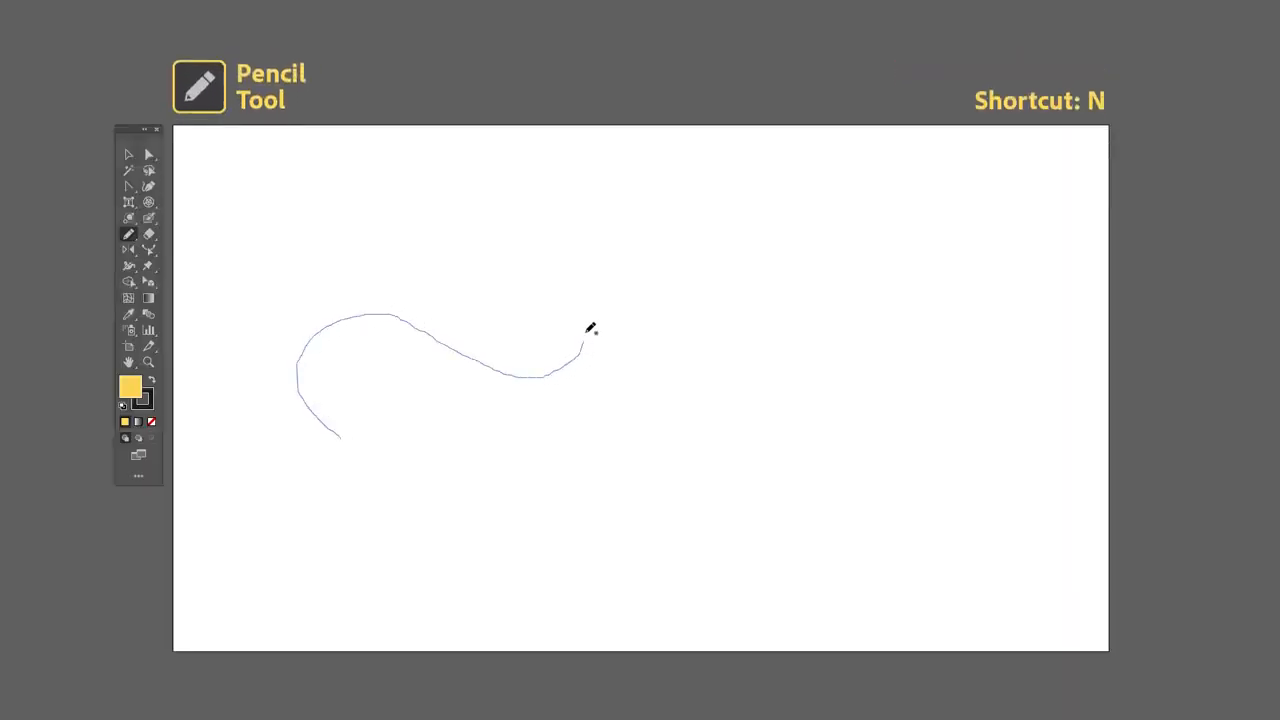
drag(589, 339, 536, 250)
drag(856, 250, 740, 182)
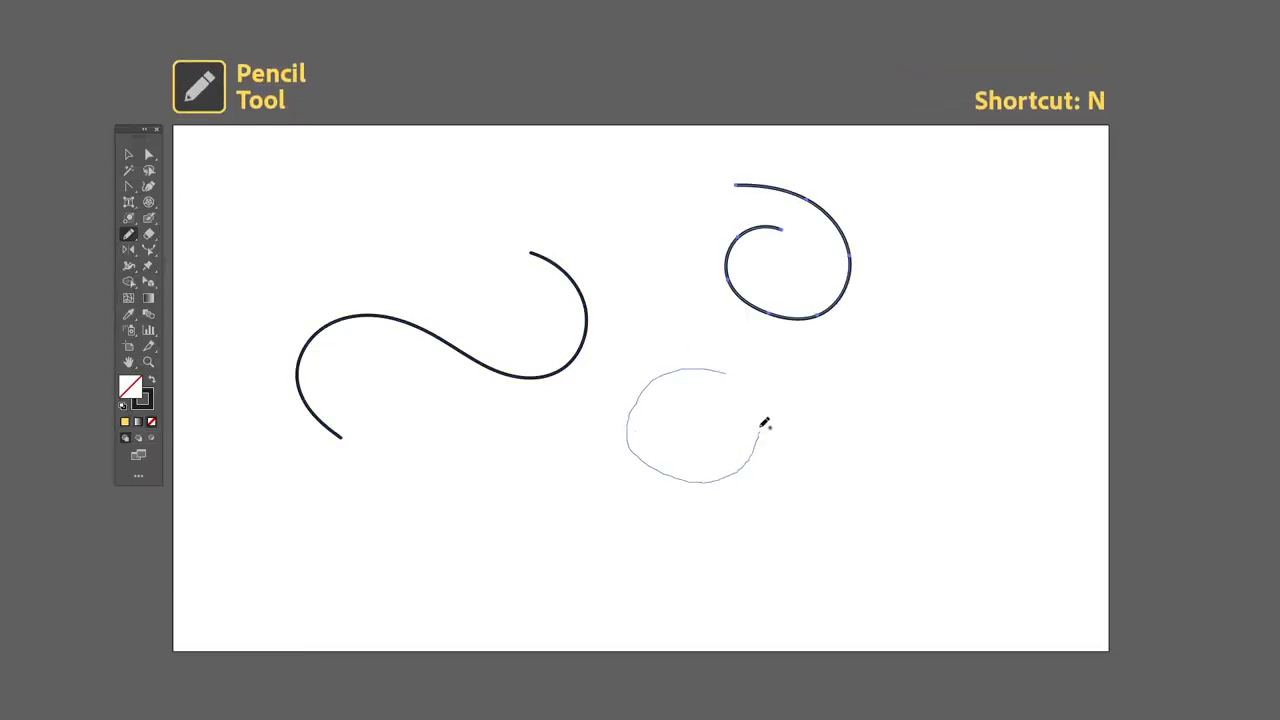
drag(735, 373, 737, 375)
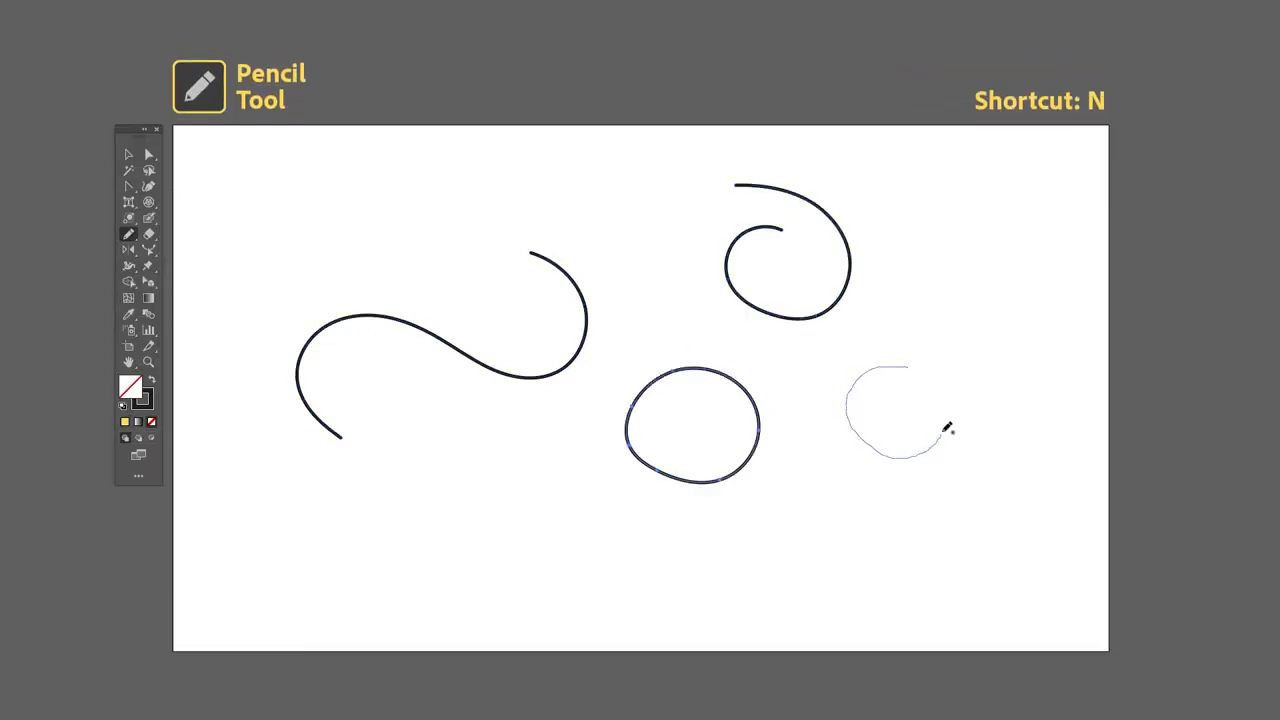
drag(915, 366, 917, 367)
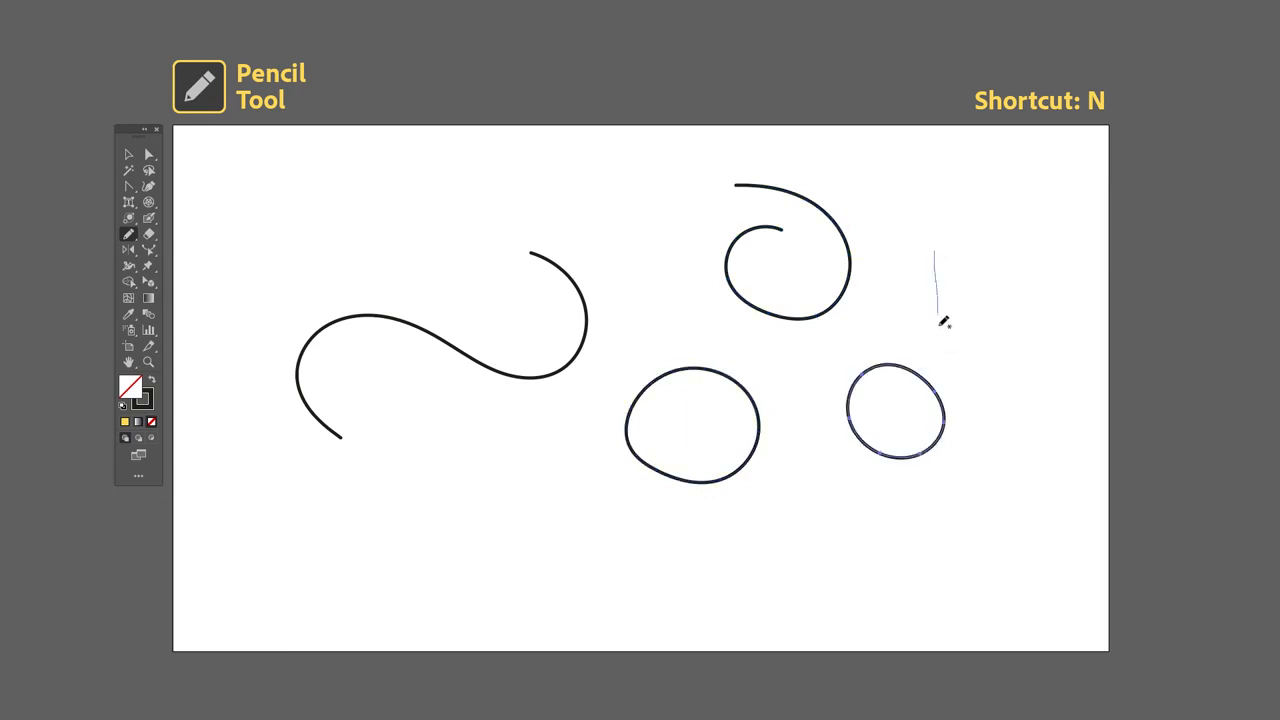
drag(945, 241, 941, 241)
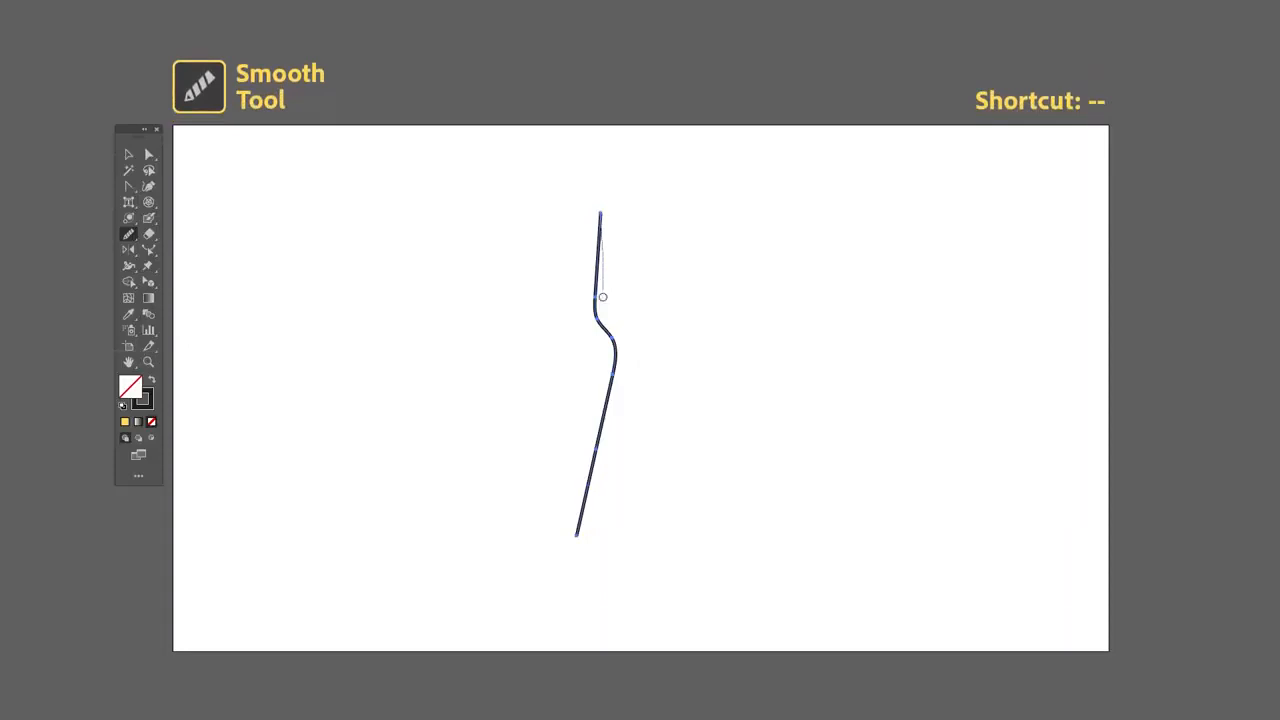
Step: Smooth the uneven vertical line into a gentle curve with repeated Smooth tool passes along its length
drag(582, 534, 613, 213)
drag(597, 352, 615, 237)
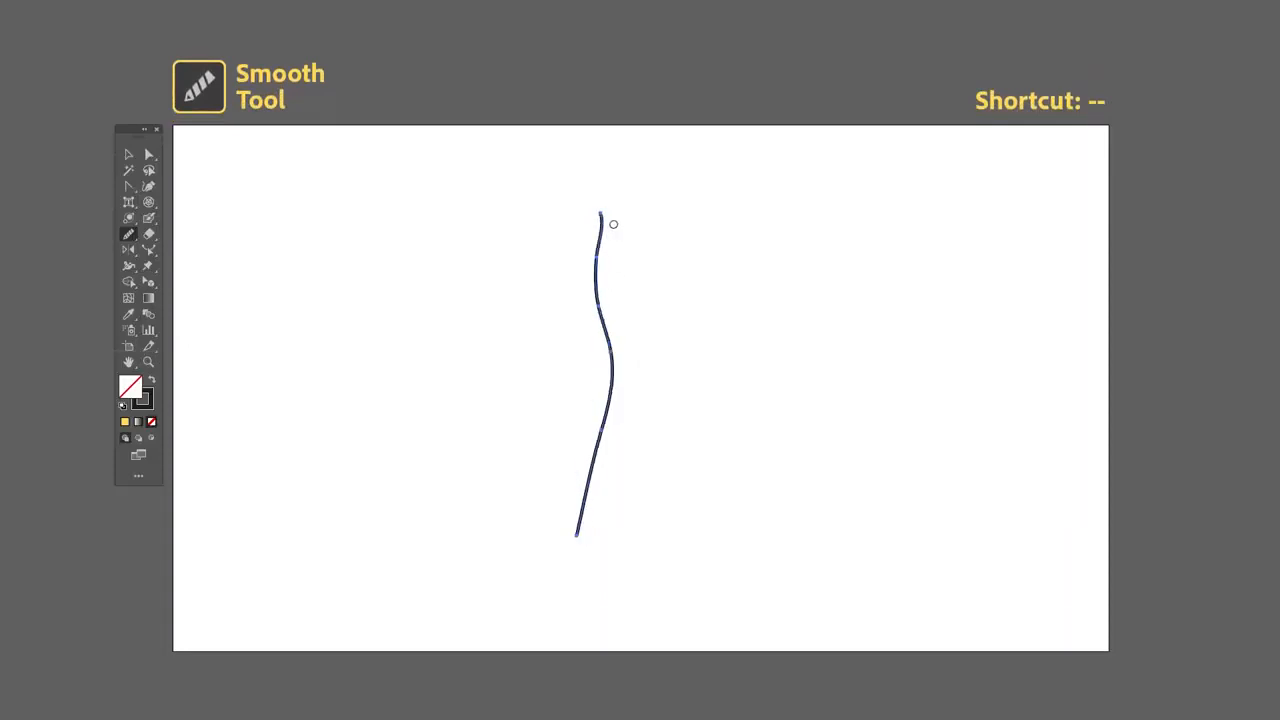
drag(605, 391, 605, 217)
drag(588, 493, 604, 200)
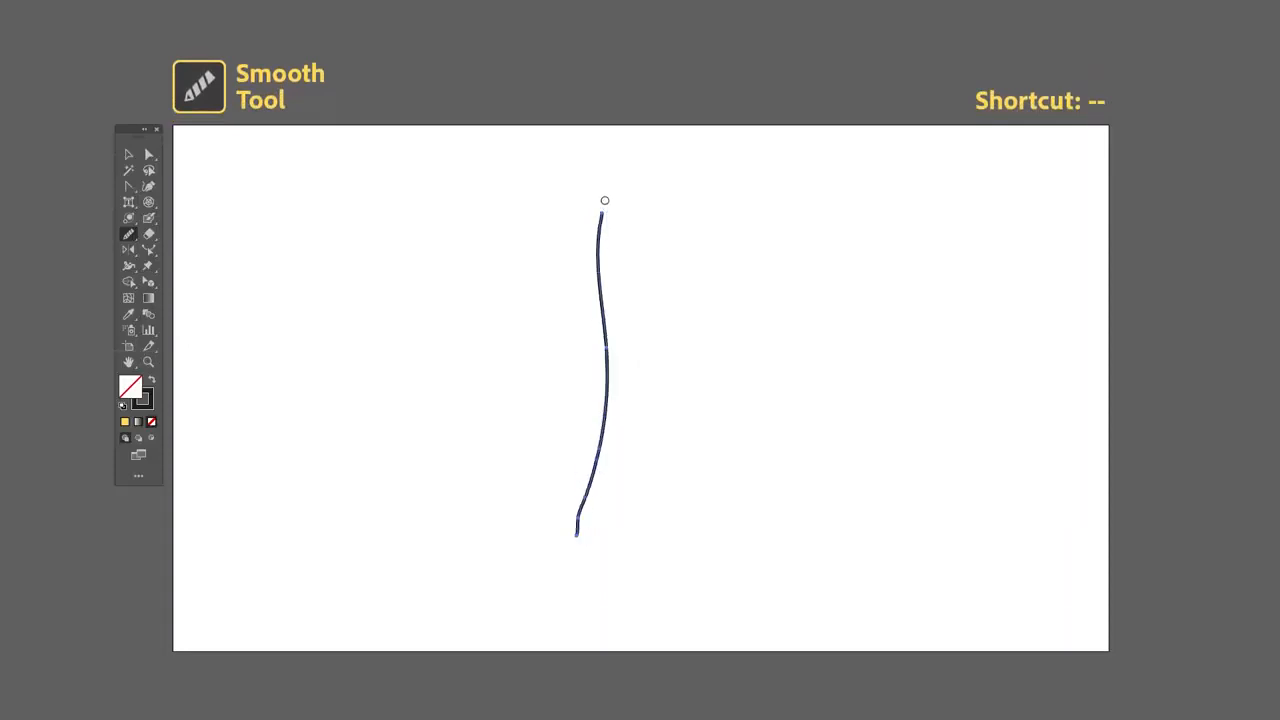
drag(581, 524, 608, 206)
drag(575, 529, 608, 209)
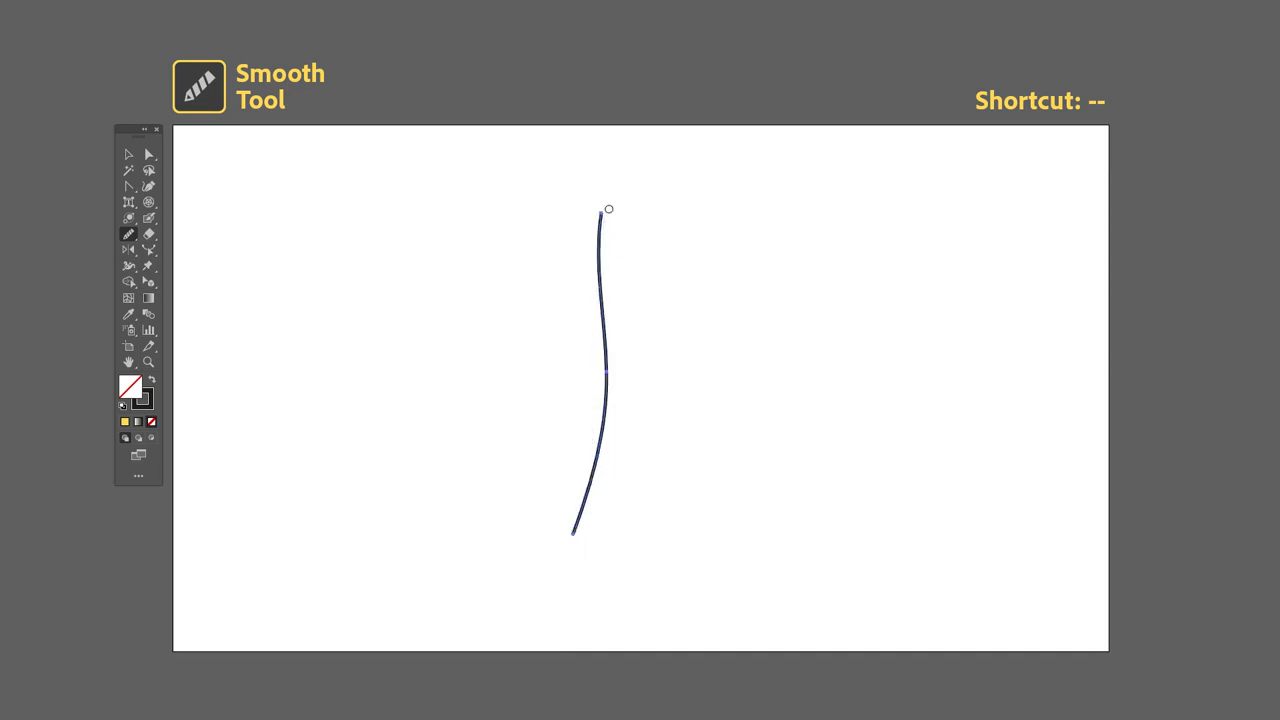
drag(579, 511, 596, 206)
drag(585, 474, 577, 530)
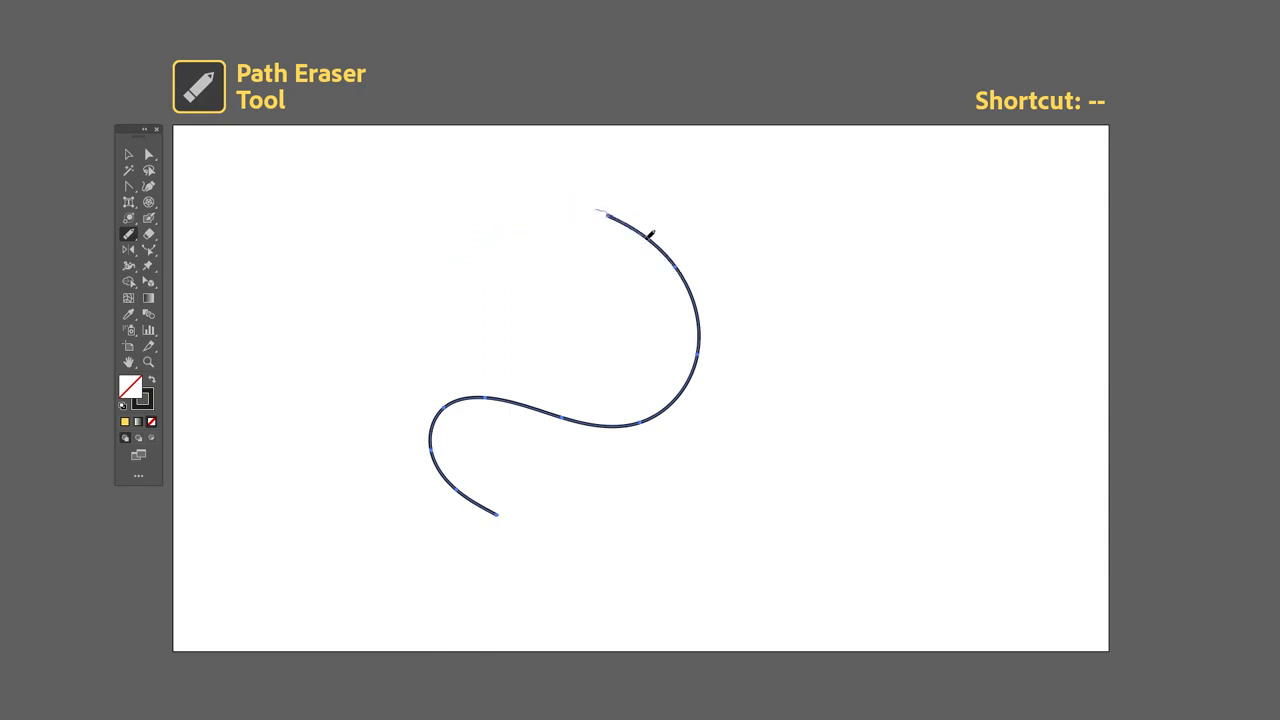
Step: Erase the curve's upper section with the Path Eraser, and bridge the gap between two open curves with the Join tool
drag(686, 282, 700, 352)
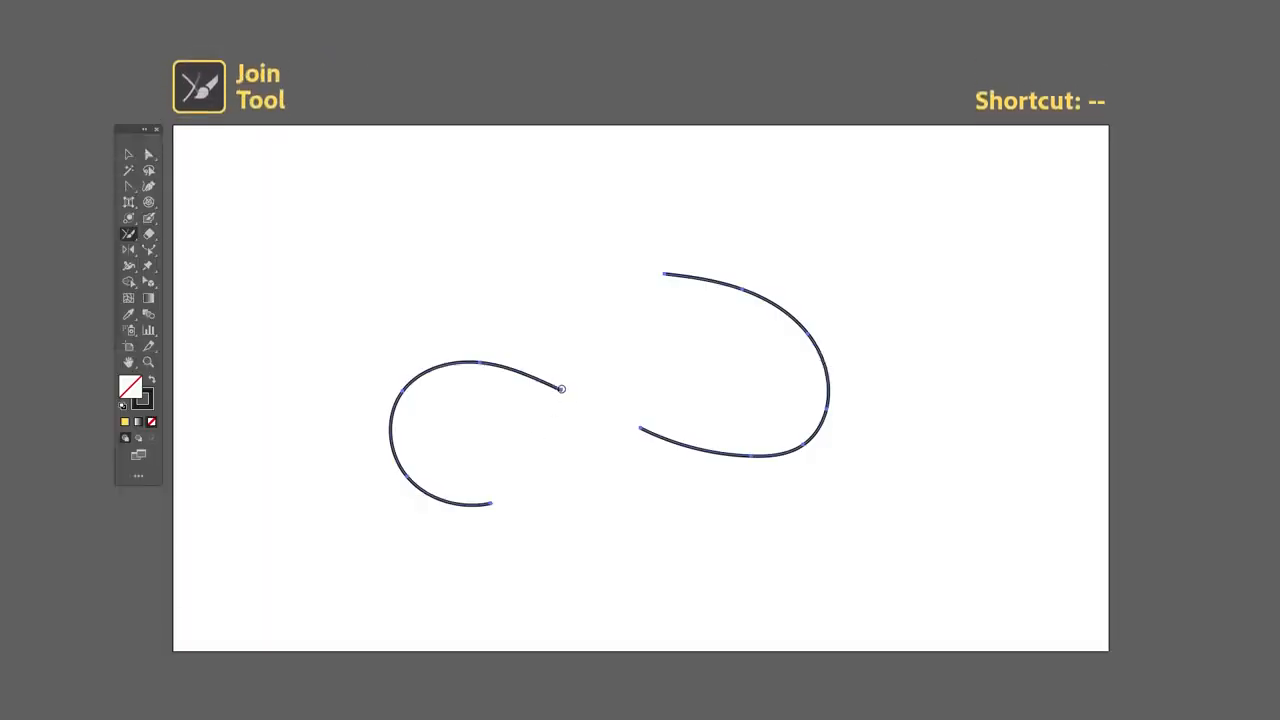
drag(652, 430, 655, 431)
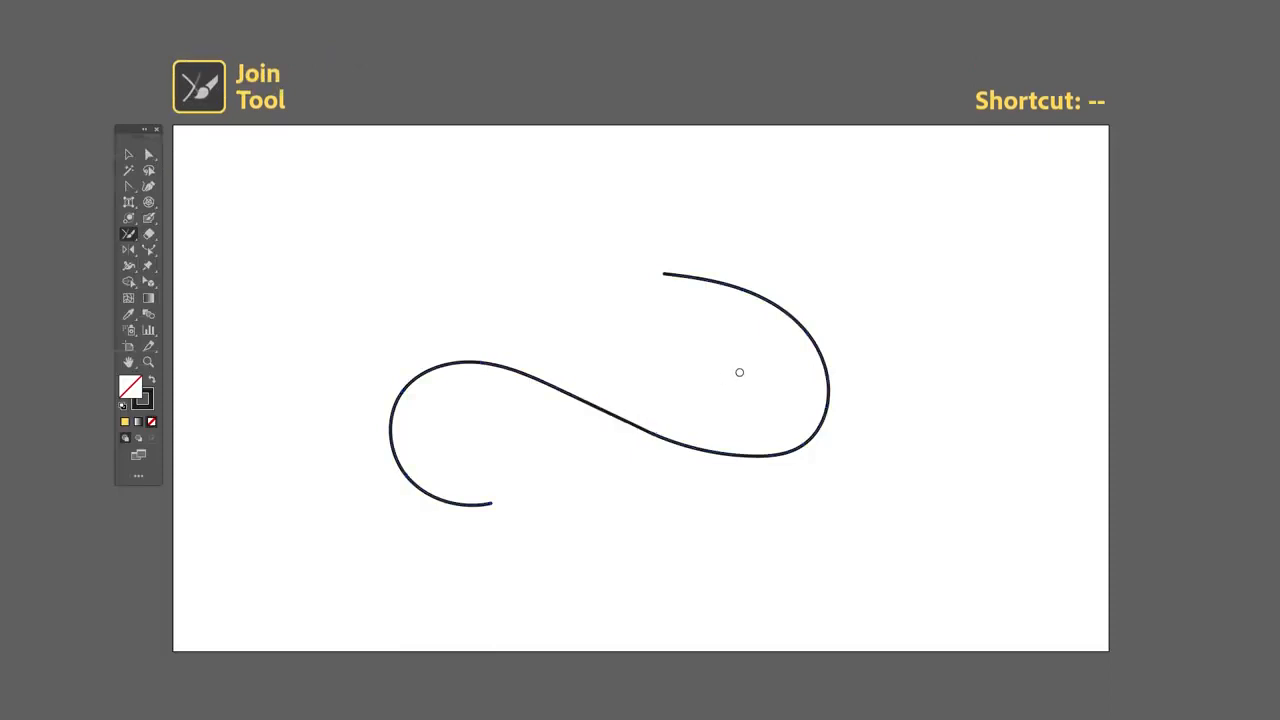
click(656, 435)
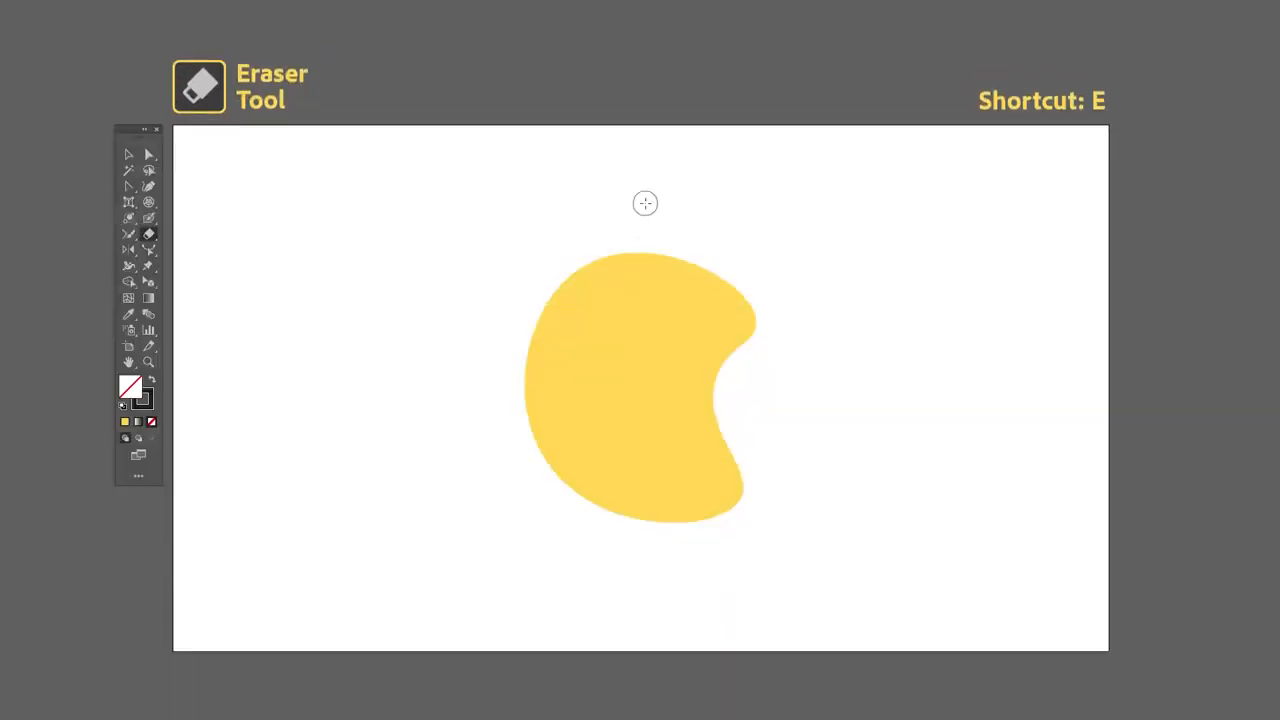
Step: Erase the upper-left part of the yellow bean shape with the Eraser and switch to the Selection tool
mouse_move(630, 238)
mouse_down()
mouse_move(625, 327)
mouse_move(578, 397)
mouse_move(520, 369)
mouse_up()
mouse_move(611, 260)
mouse_down()
mouse_move(577, 370)
mouse_move(541, 355)
mouse_move(602, 260)
mouse_move(543, 378)
mouse_up()
key(v)
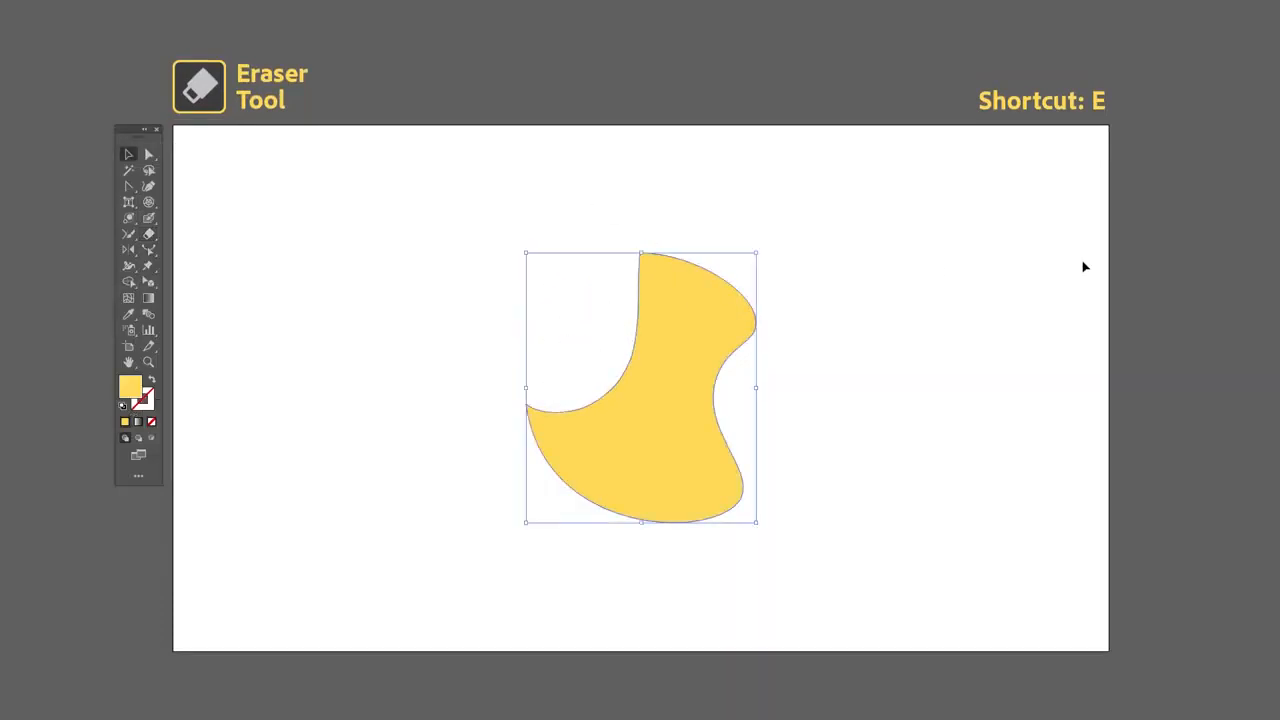
Step: Erase a curved band through the shape's lower half and move the two resulting pieces apart
key(e)
mouse_move(612, 530)
mouse_down()
mouse_move(623, 491)
mouse_move(676, 414)
mouse_move(749, 386)
mouse_up()
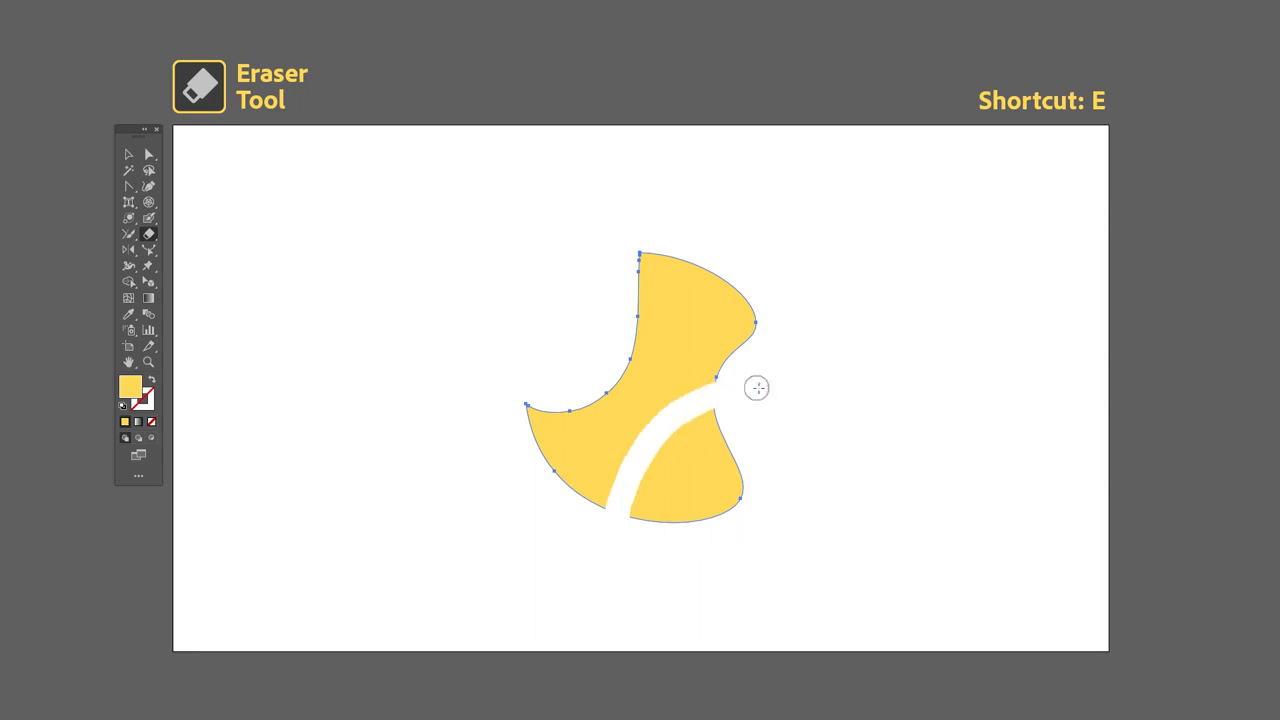
key(v)
drag(724, 486, 819, 443)
drag(690, 330, 624, 280)
click(845, 300)
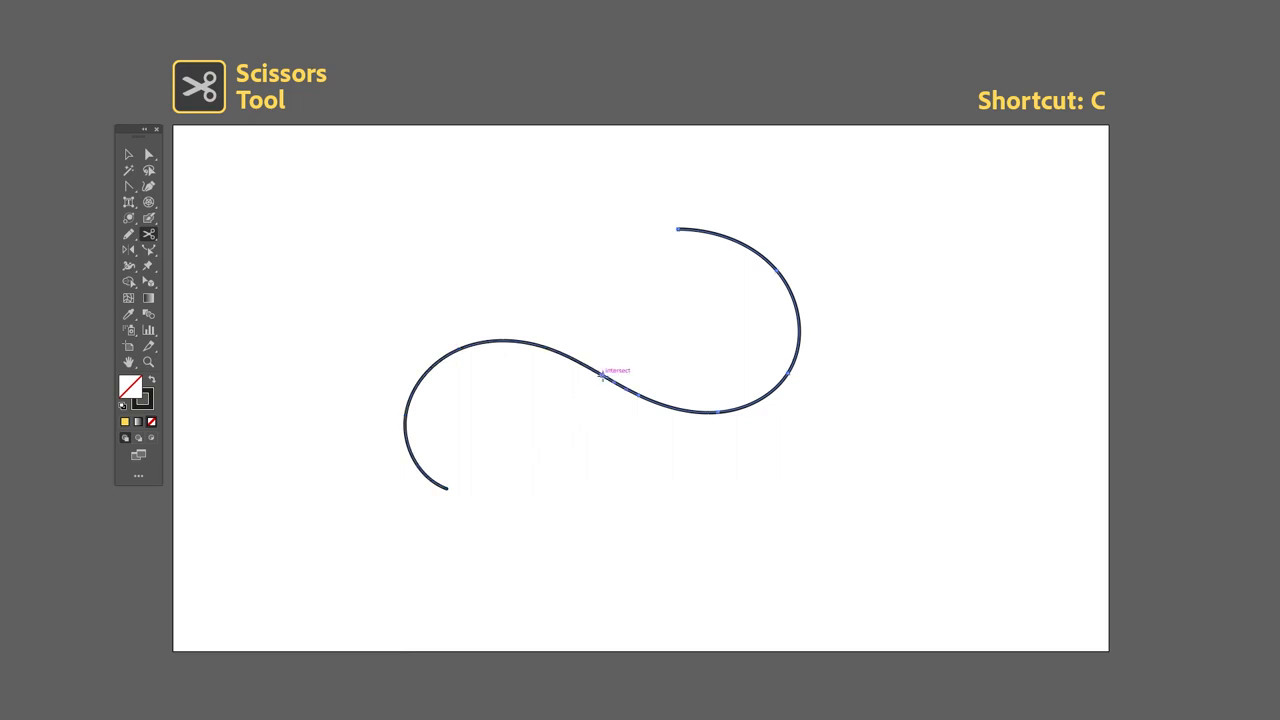
Step: Cut the S-curve near its middle with the Scissors tool and move the two halves apart
key(v)
click(687, 428)
drag(694, 414, 786, 424)
drag(551, 352, 515, 286)
click(603, 455)
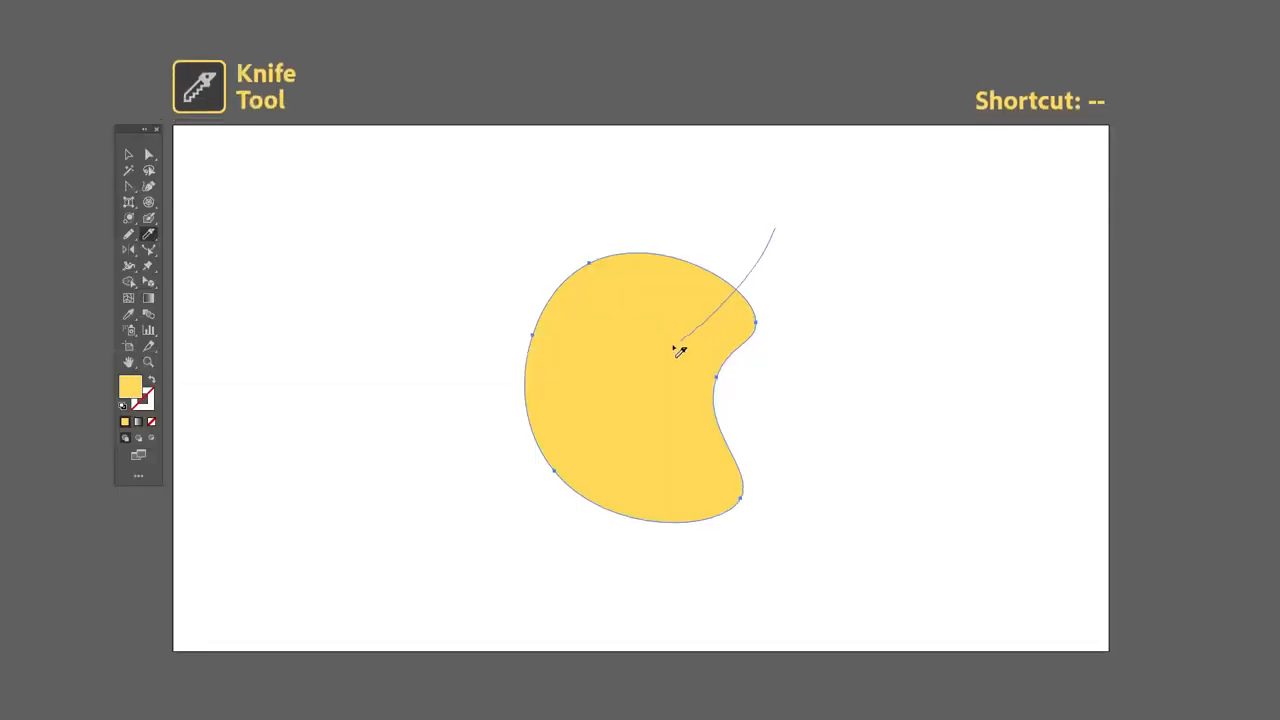
Step: Slice the yellow bean shape diagonally with the Knife tool and move the two pieces apart
key(v)
drag(566, 309, 566, 266)
drag(666, 403, 820, 423)
click(887, 392)
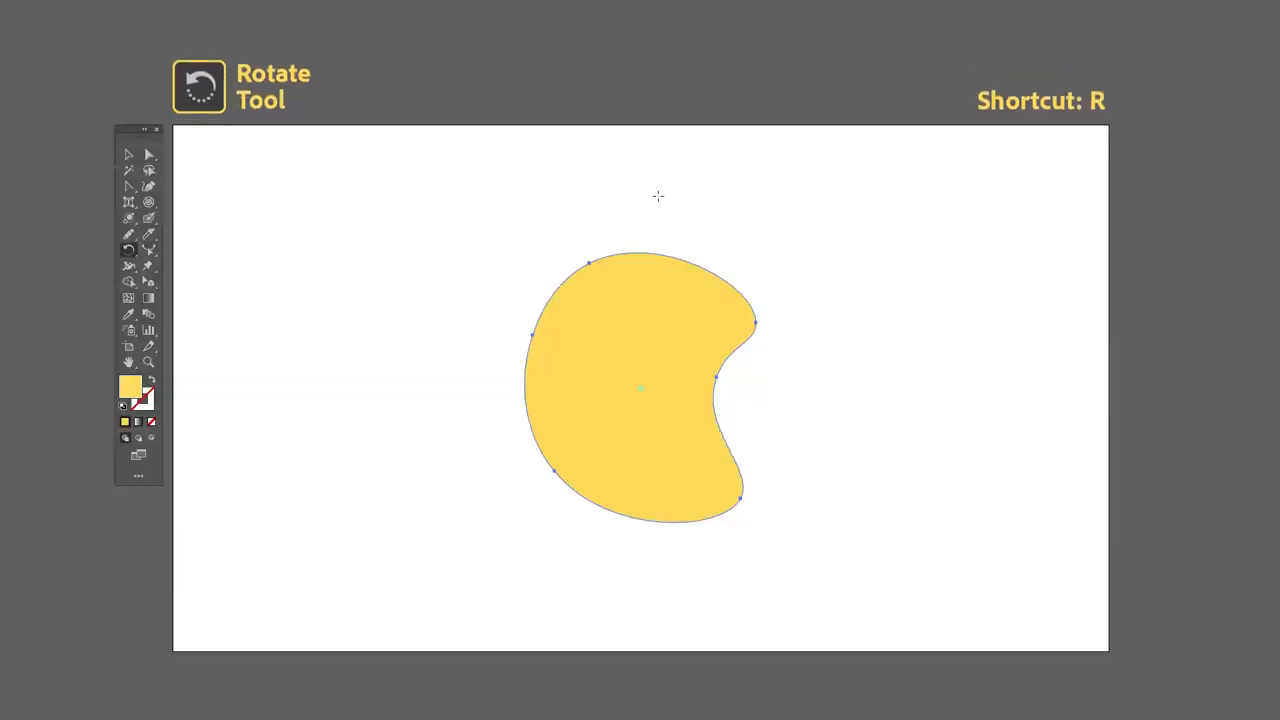
Step: Rotate the yellow bean shape slightly clockwise around its center
mouse_move(658, 196)
mouse_down()
mouse_move(697, 209)
mouse_move(777, 346)
mouse_move(700, 491)
mouse_move(512, 416)
mouse_move(551, 251)
mouse_move(666, 209)
mouse_up()
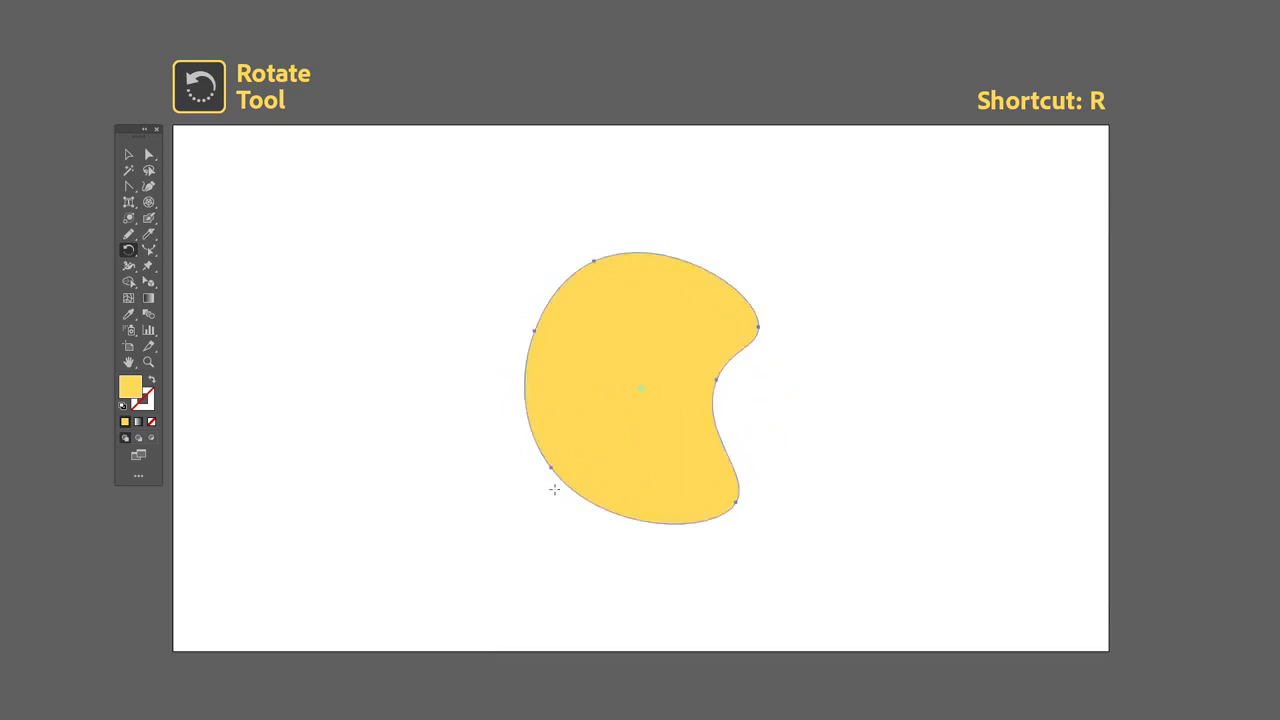
Step: Rotate the yellow bean shape around a pivot near its lower-left edge, and flip it across an axis with the Reflect tool
drag(820, 495, 771, 434)
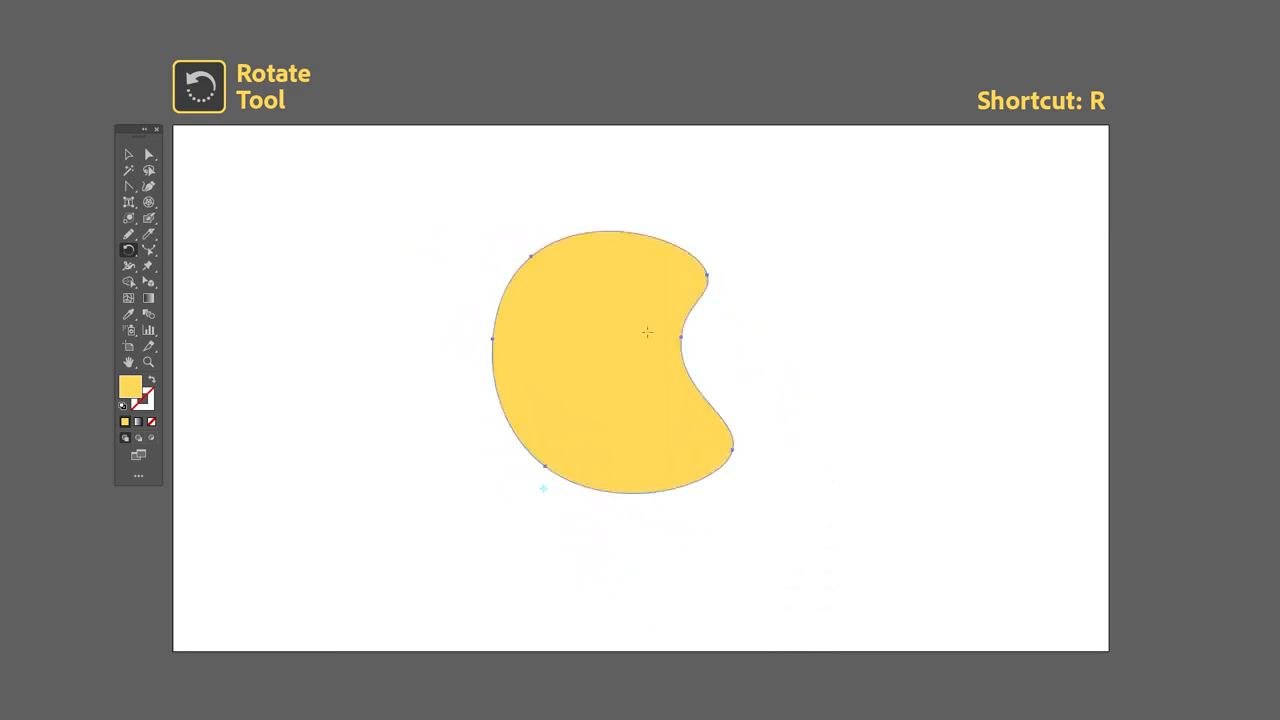
drag(791, 294, 757, 189)
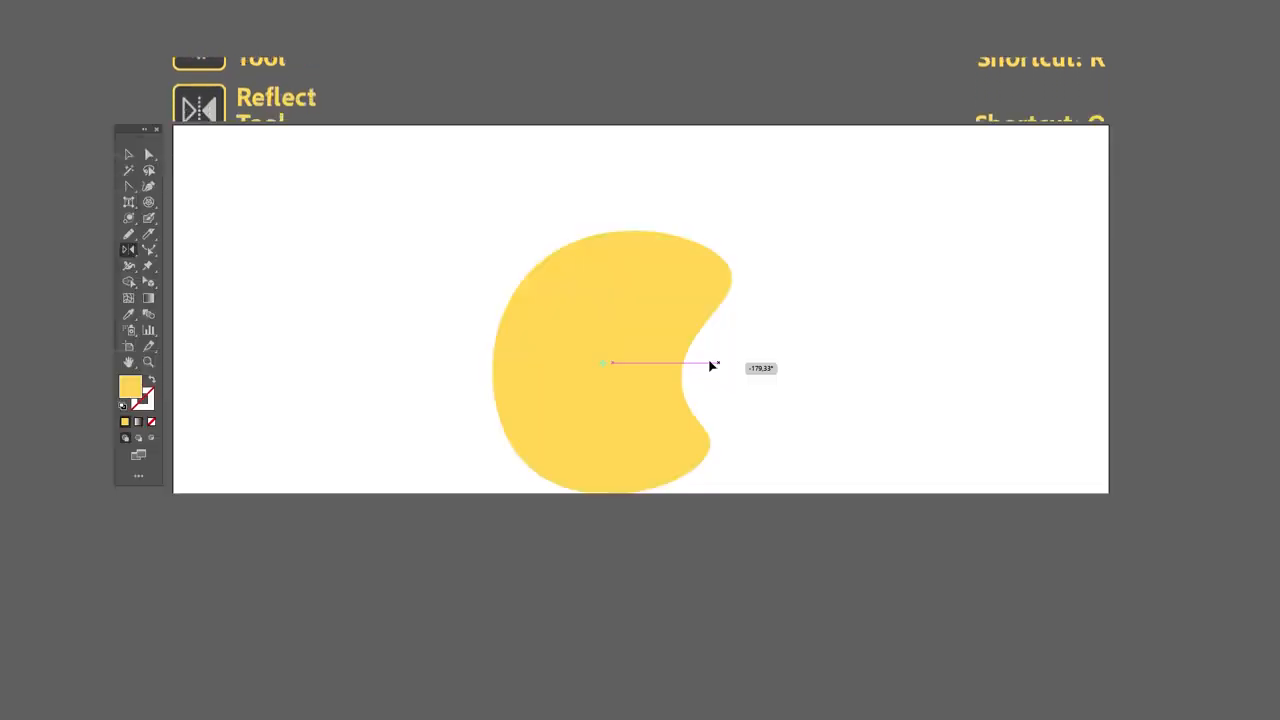
drag(711, 363, 598, 334)
drag(676, 365, 730, 229)
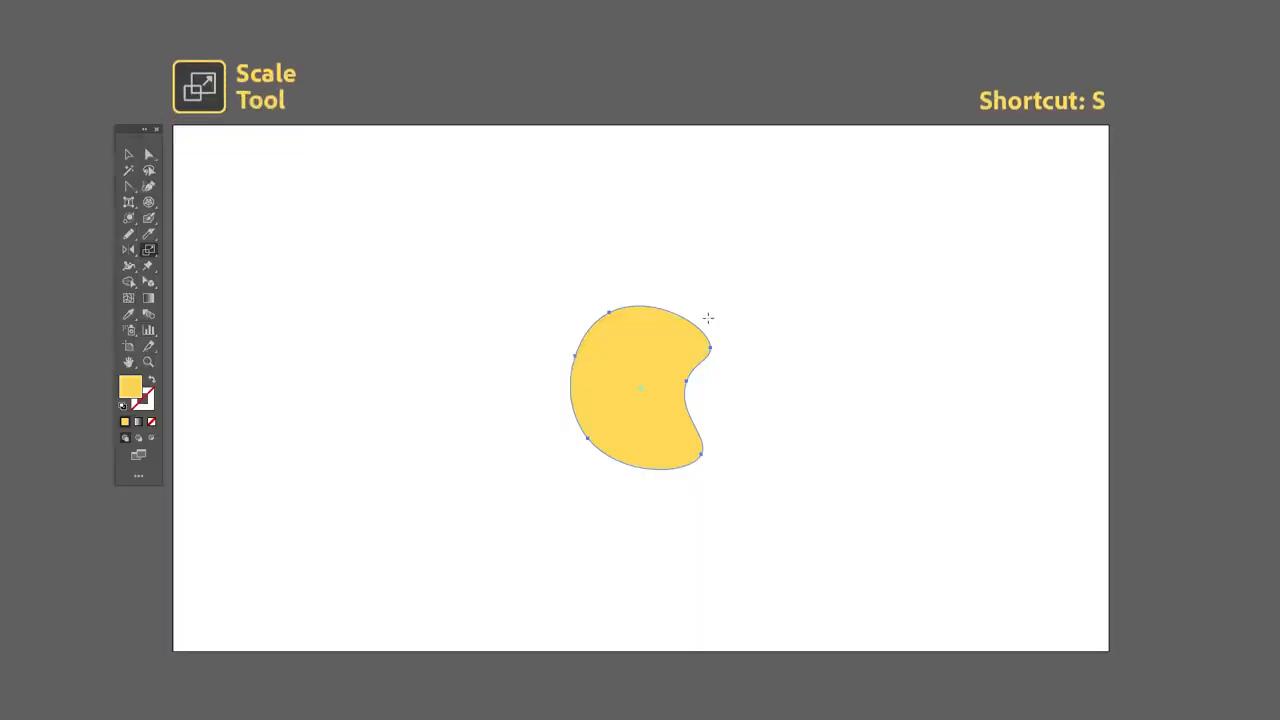
Step: Scale the yellow bean shape up from its center, and scale it down toward a reference point at its lower-left edge
drag(708, 318, 741, 273)
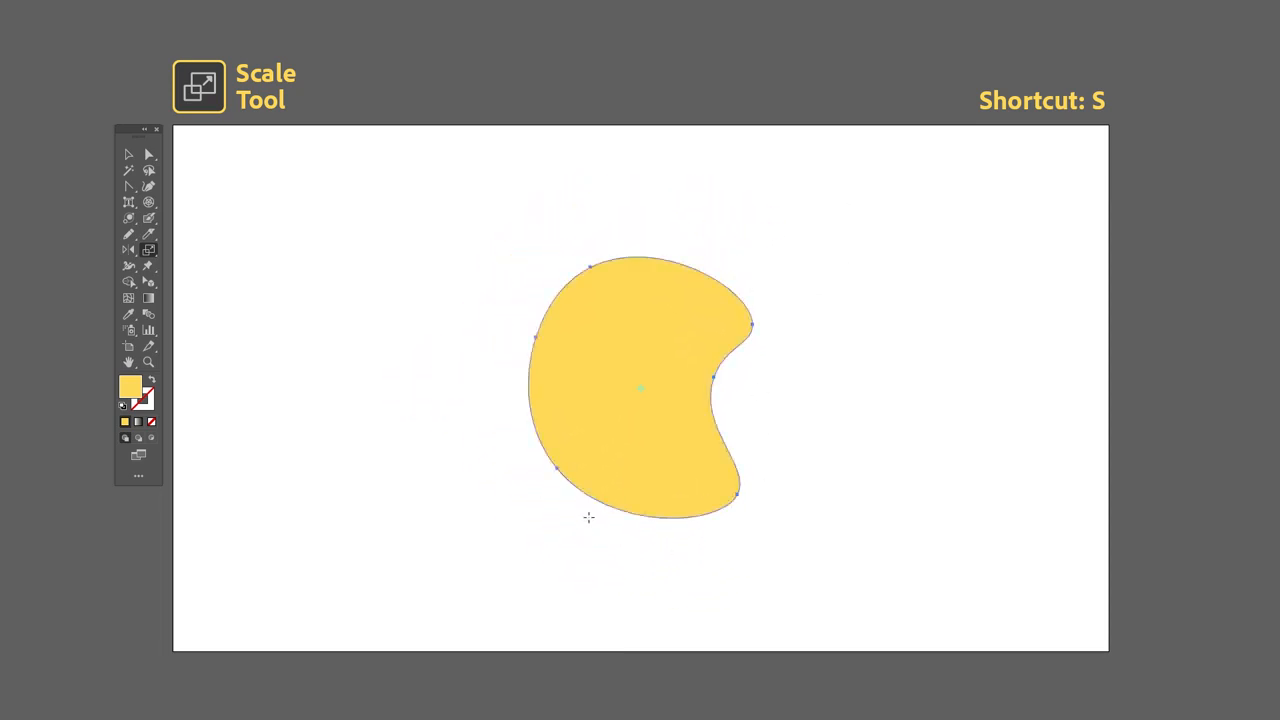
drag(740, 389, 677, 417)
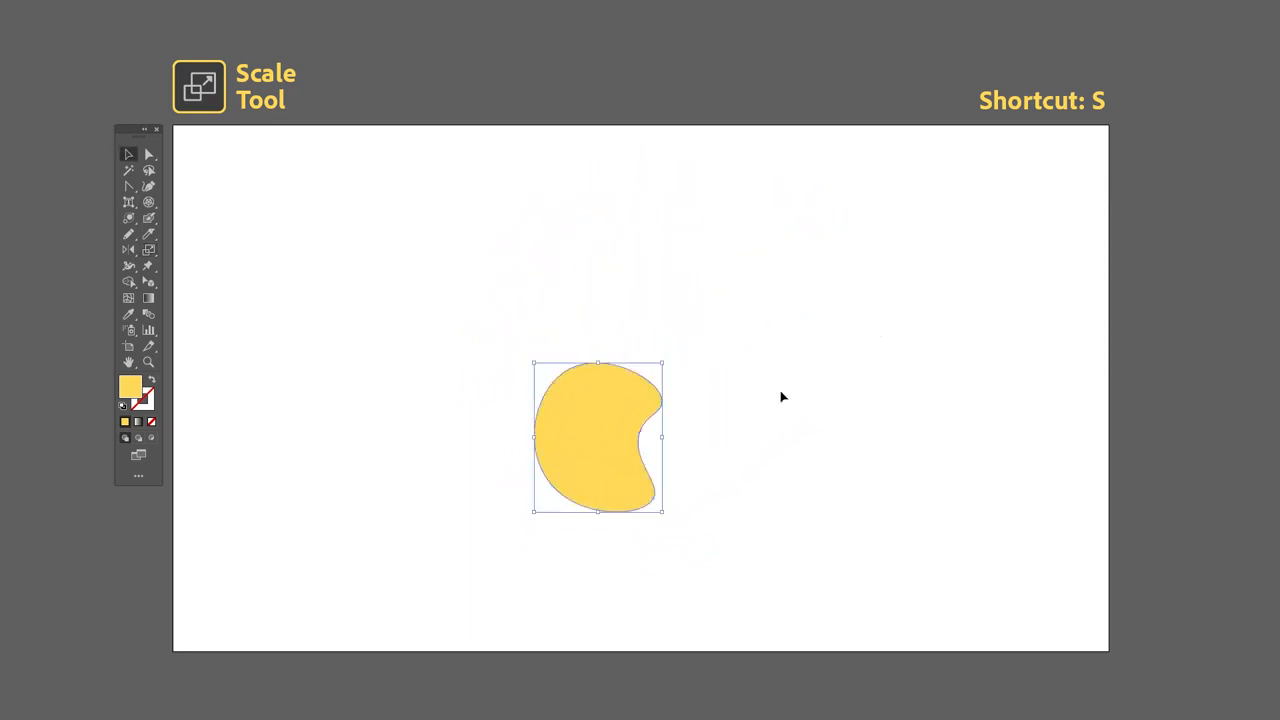
Step: Undo a trial shear of the yellow rectangle about its center, and shear it from its lower-left corner instead
drag(634, 247, 697, 255)
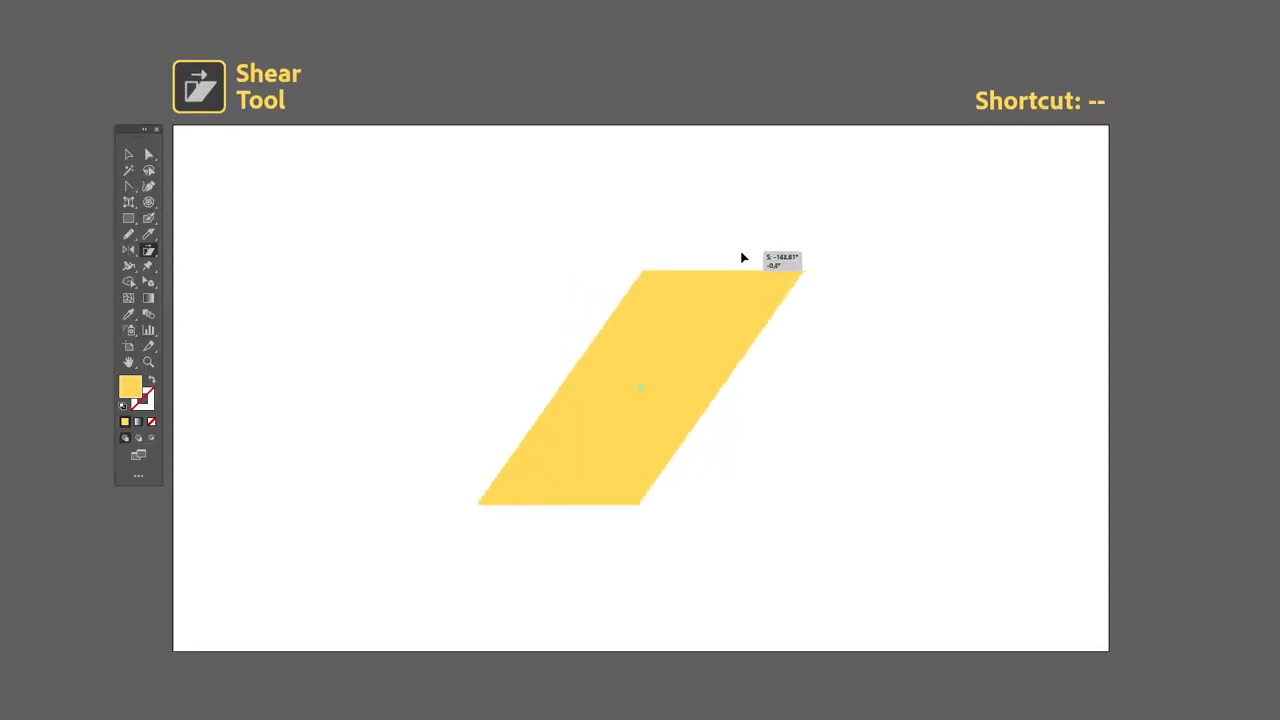
key(ctrl+z)
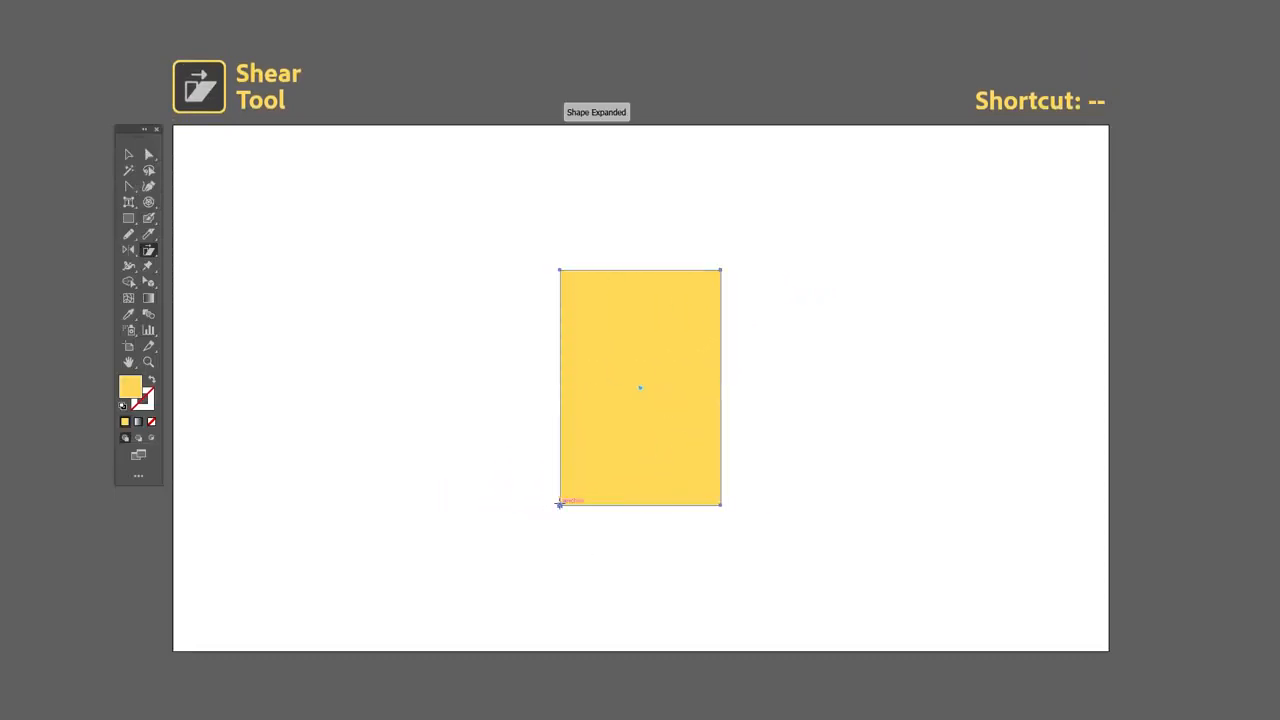
drag(683, 327, 671, 109)
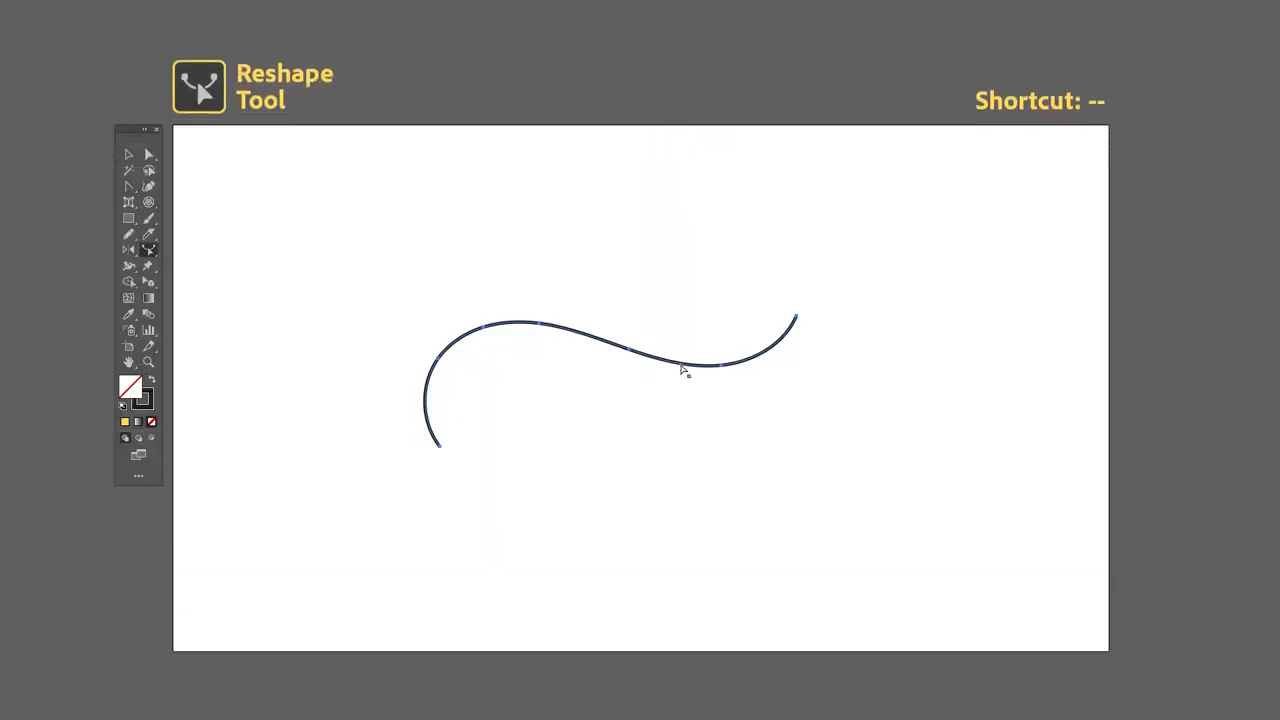
Step: Bend the S-curve at several points along its length and near both ends with the Reshape tool
drag(683, 371, 684, 400)
drag(781, 357, 808, 267)
drag(566, 337, 522, 281)
drag(462, 324, 362, 332)
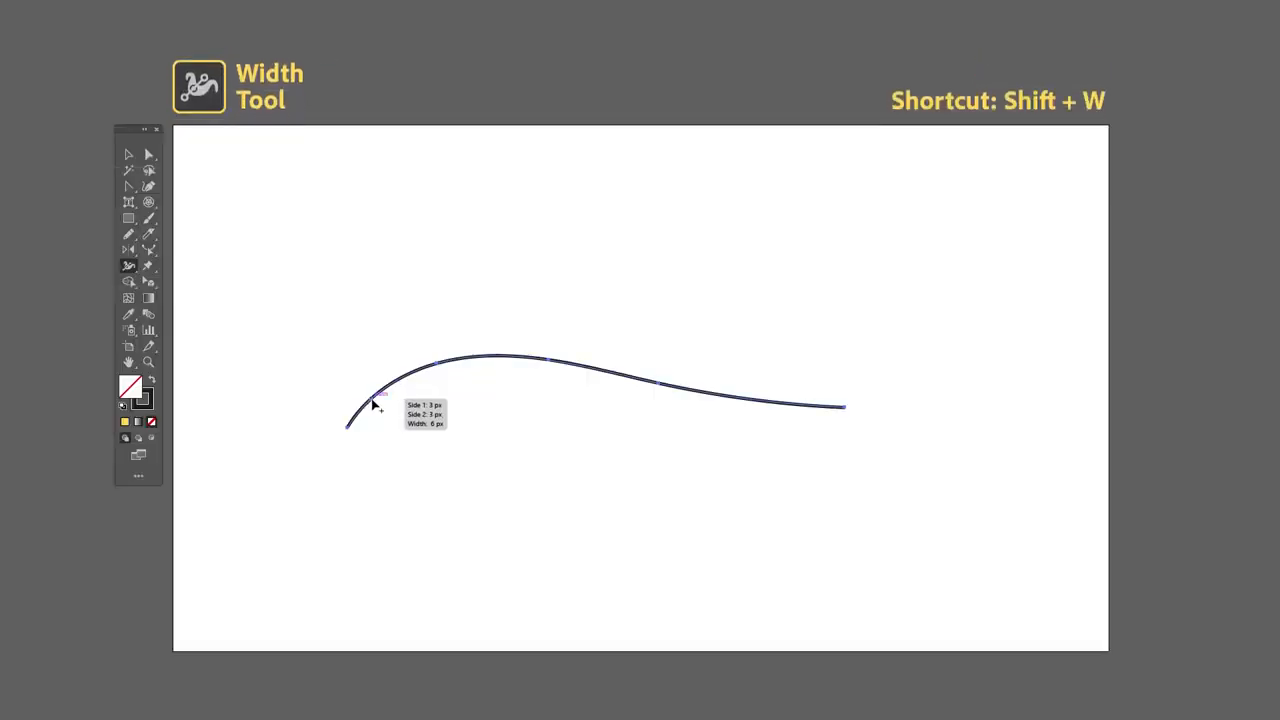
Step: Vary the curve's stroke width at its left end, middle and right end with the Width tool
drag(374, 401, 391, 428)
drag(589, 367, 592, 358)
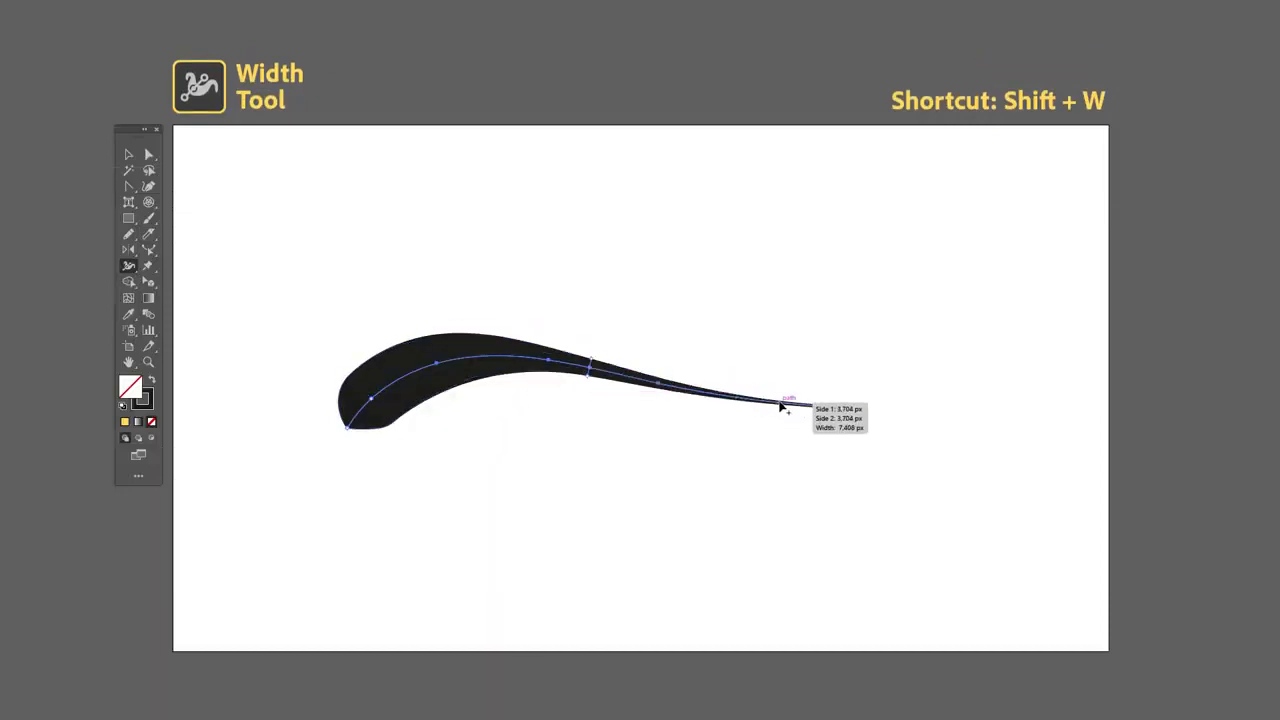
drag(783, 401, 779, 397)
mouse_move(783, 381)
mouse_down()
mouse_move(782, 359)
mouse_move(677, 385)
mouse_move(823, 407)
mouse_move(831, 320)
mouse_up()
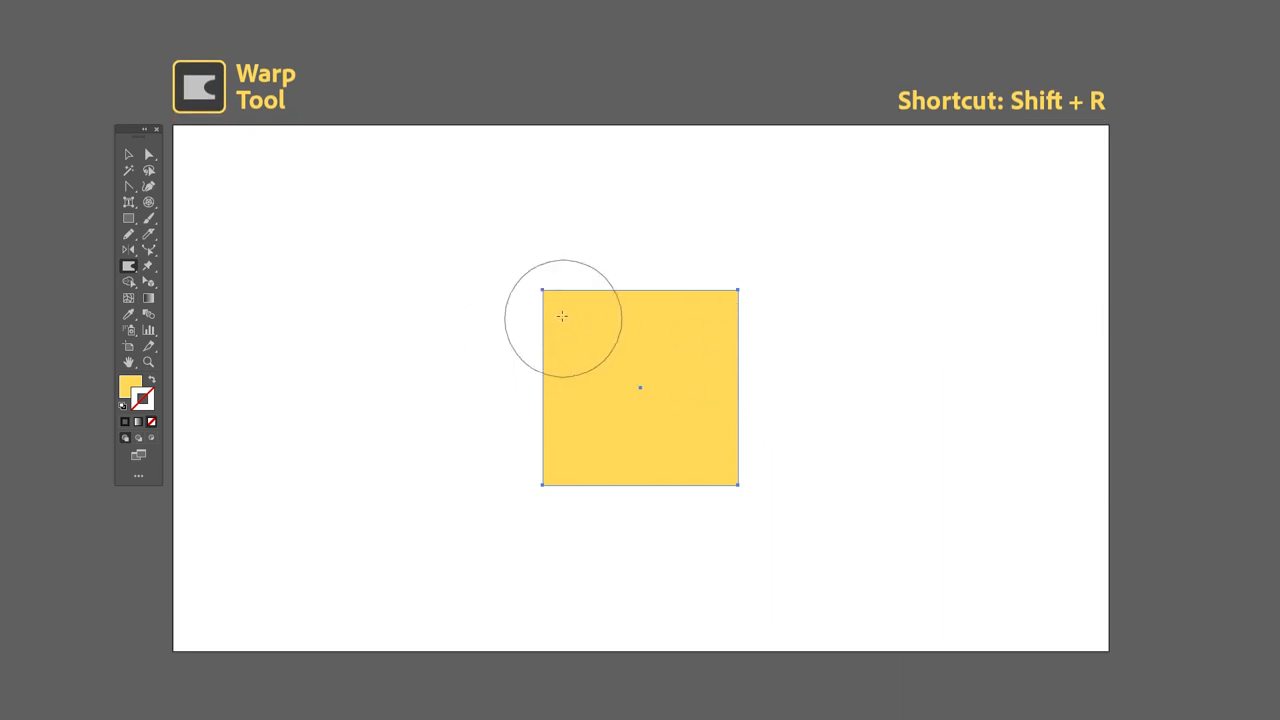
Step: Pull the yellow square's upper corners, top edge and right edge outward with the Warp tool
drag(563, 316, 502, 265)
mouse_move(619, 319)
mouse_down()
mouse_move(609, 263)
mouse_move(643, 250)
mouse_move(685, 257)
mouse_move(717, 209)
mouse_up()
mouse_move(722, 305)
mouse_down()
mouse_move(803, 260)
mouse_move(859, 262)
mouse_up()
drag(721, 366, 864, 357)
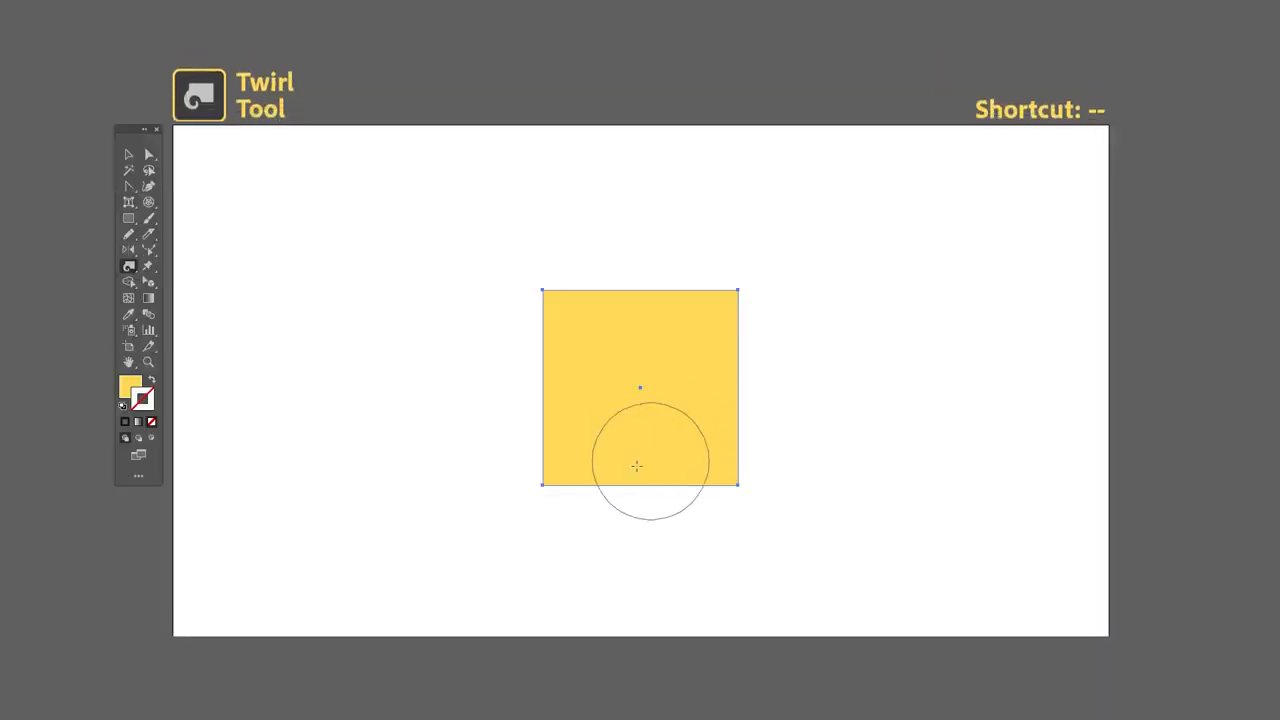
Step: Twist all four corners of the yellow square into spirals with the Twirl tool
drag(538, 481, 543, 480)
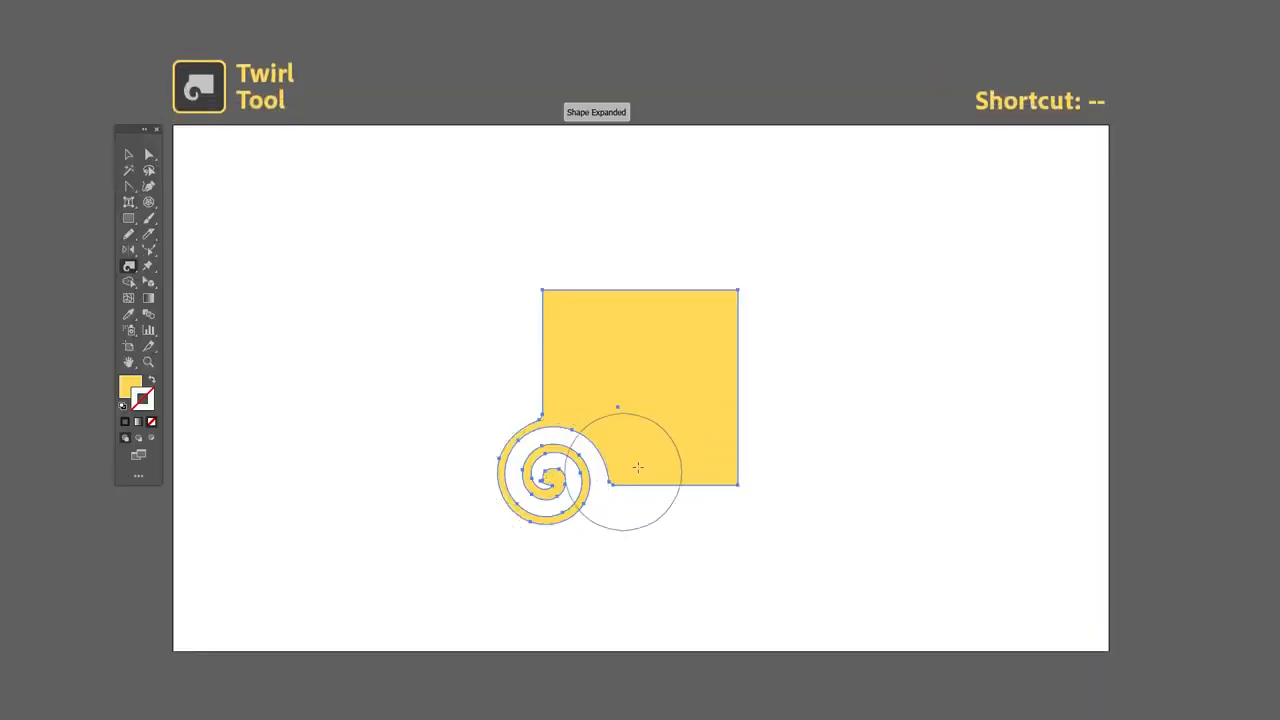
drag(733, 306, 735, 304)
drag(571, 310, 565, 308)
drag(760, 500, 745, 496)
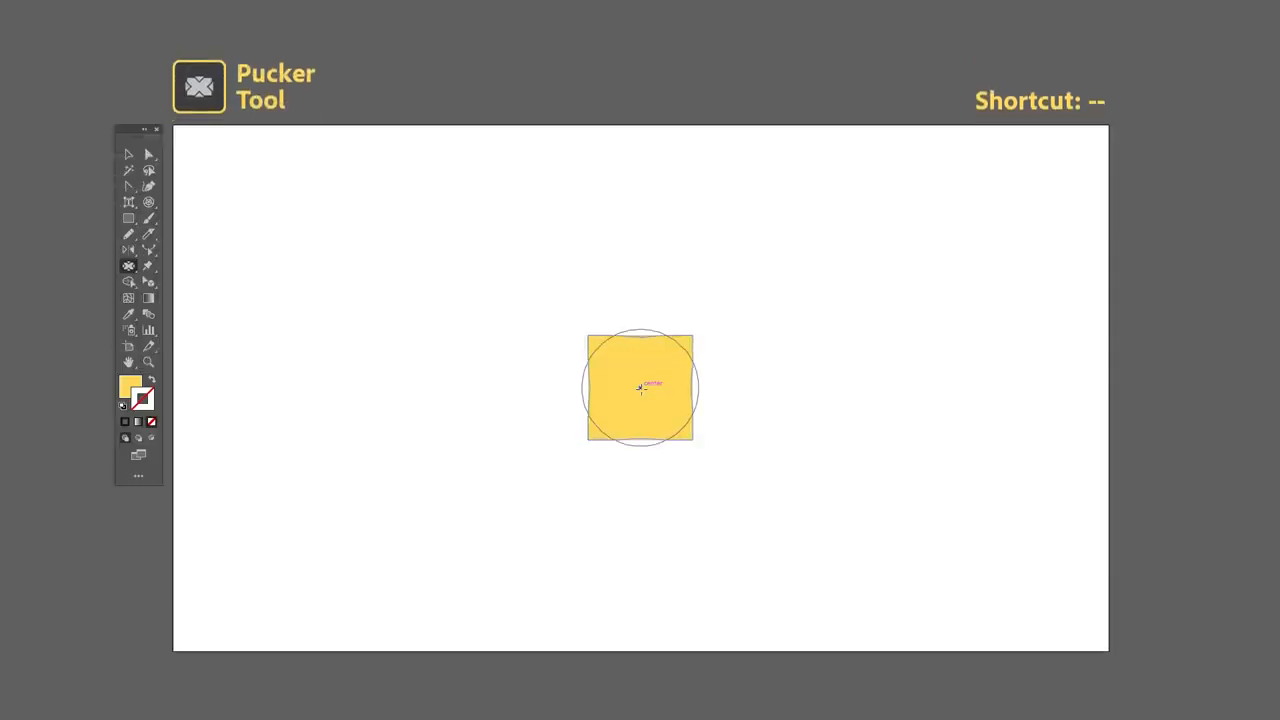
Step: Pinch the small yellow square inward at its center and corners with the Pucker tool
drag(640, 386, 640, 391)
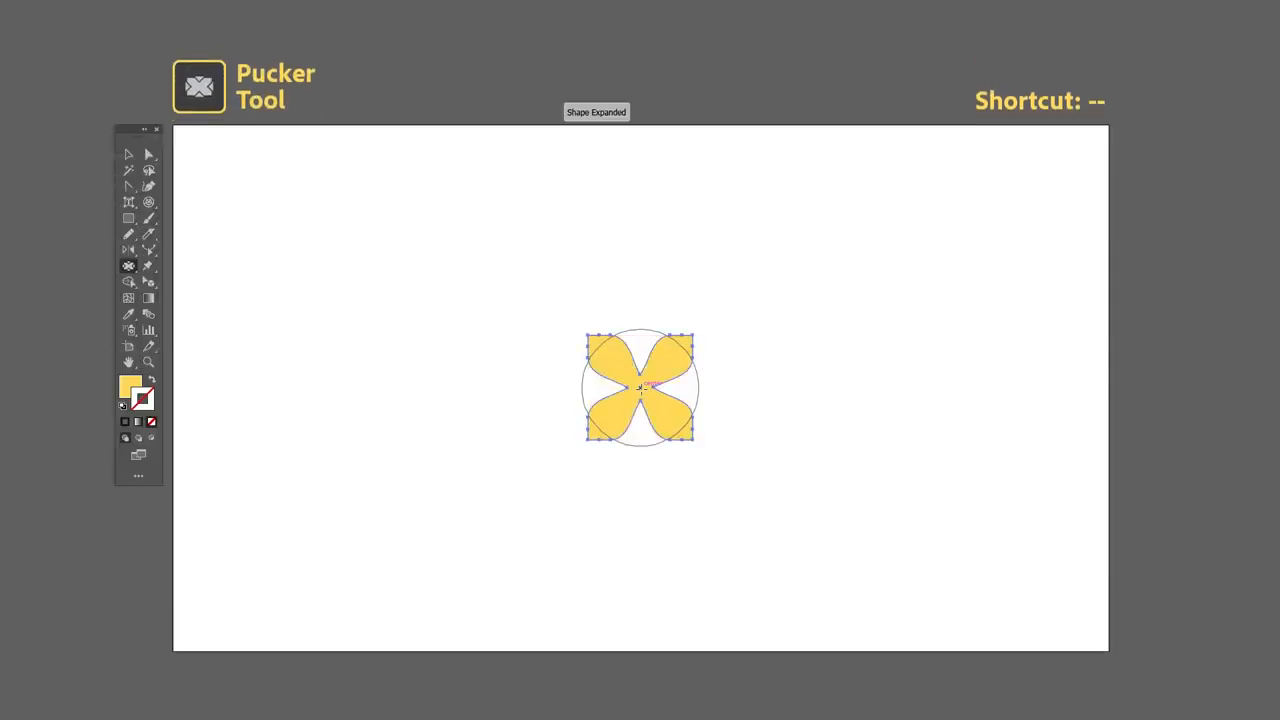
mouse_move(696, 355)
mouse_down()
mouse_move(689, 334)
mouse_move(680, 370)
mouse_up()
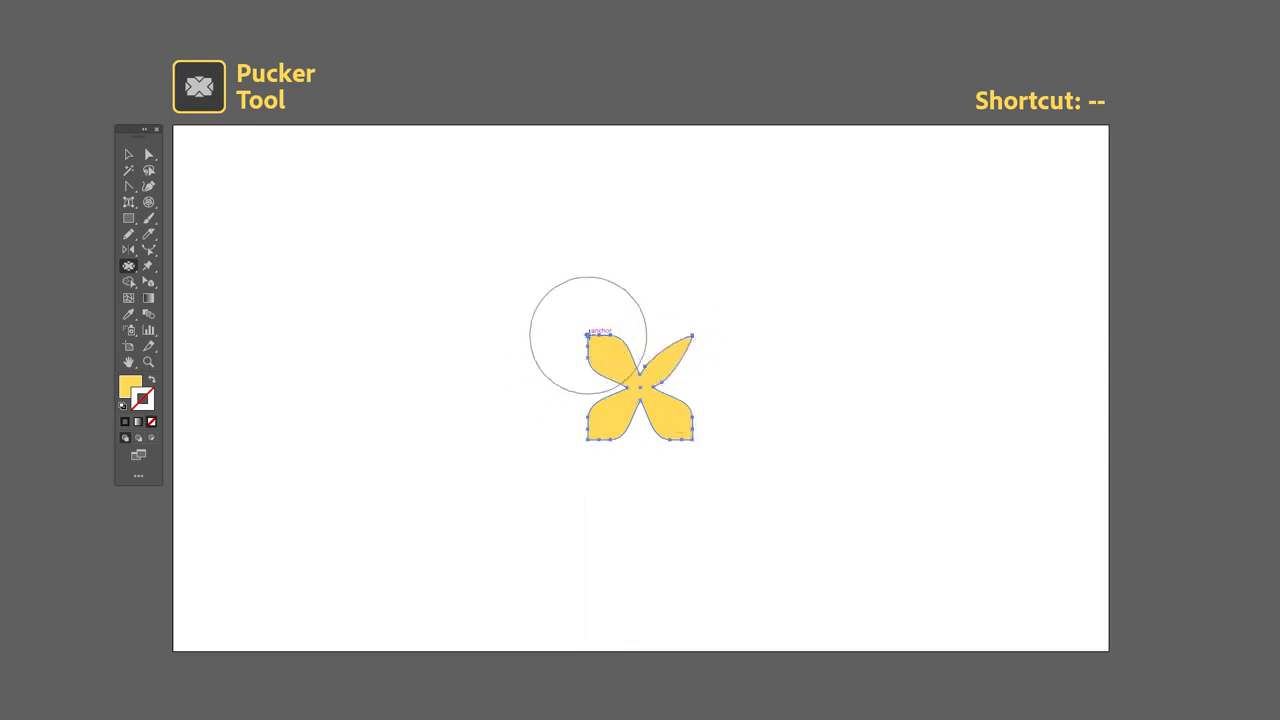
mouse_move(588, 336)
mouse_down()
mouse_move(588, 439)
mouse_move(694, 436)
mouse_up()
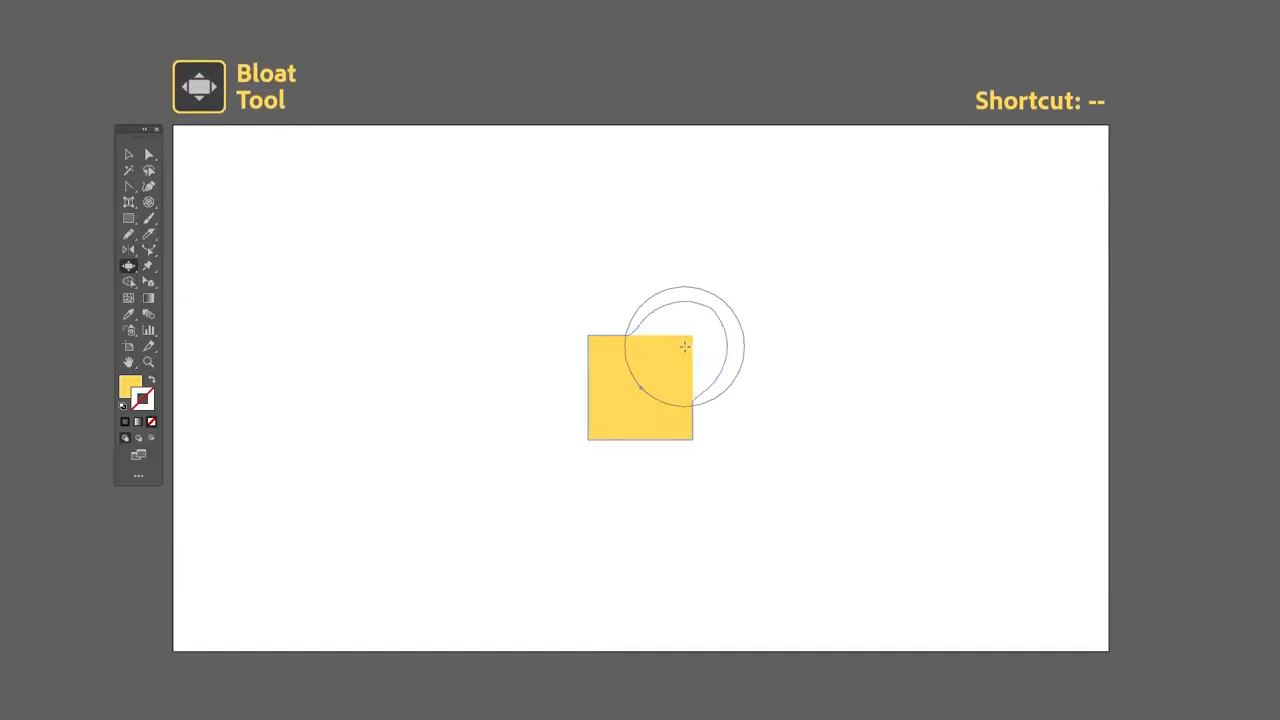
Step: Inflate the upper-right, upper-left and lower-left corners of the small yellow square with the Bloat tool
drag(685, 346, 648, 380)
mouse_move(601, 344)
mouse_down()
mouse_move(655, 338)
mouse_move(624, 310)
mouse_up()
drag(600, 428, 600, 425)
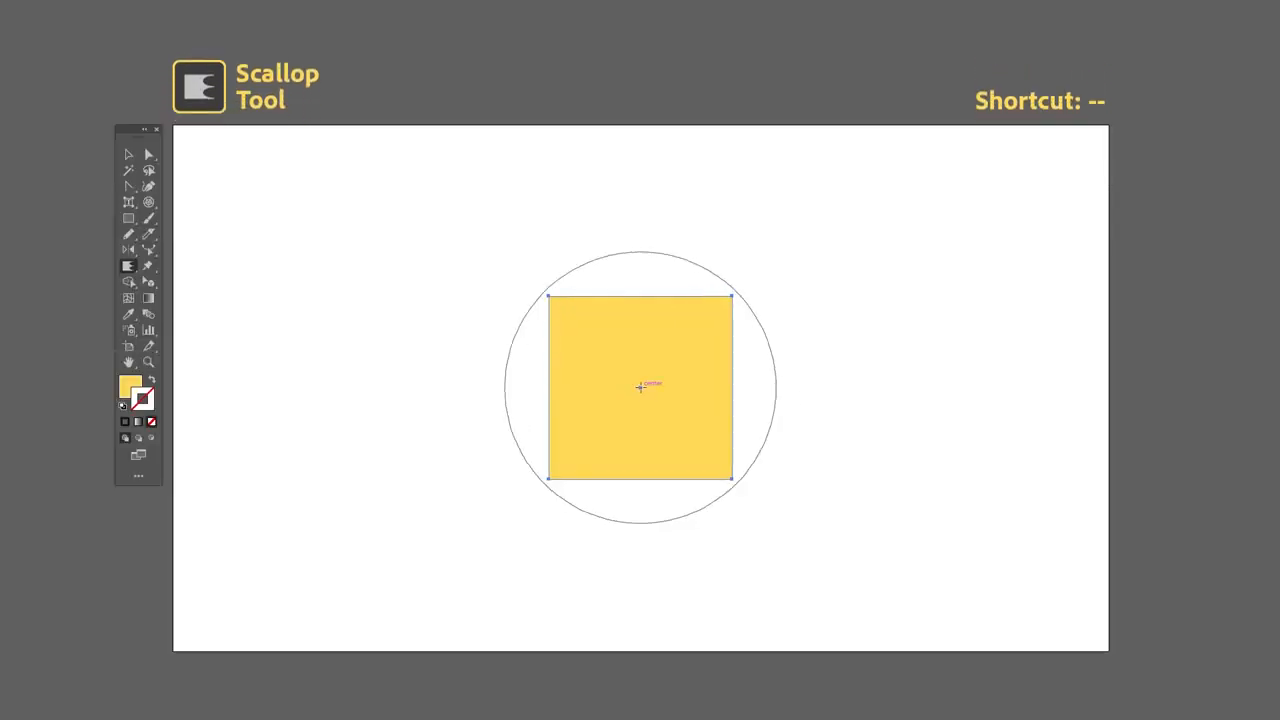
Step: Apply the Scallop tool from the yellow square's center, stretch the shape outward from its right side and deselect it
drag(640, 387, 640, 387)
key(v)
drag(732, 387, 878, 388)
click(924, 403)
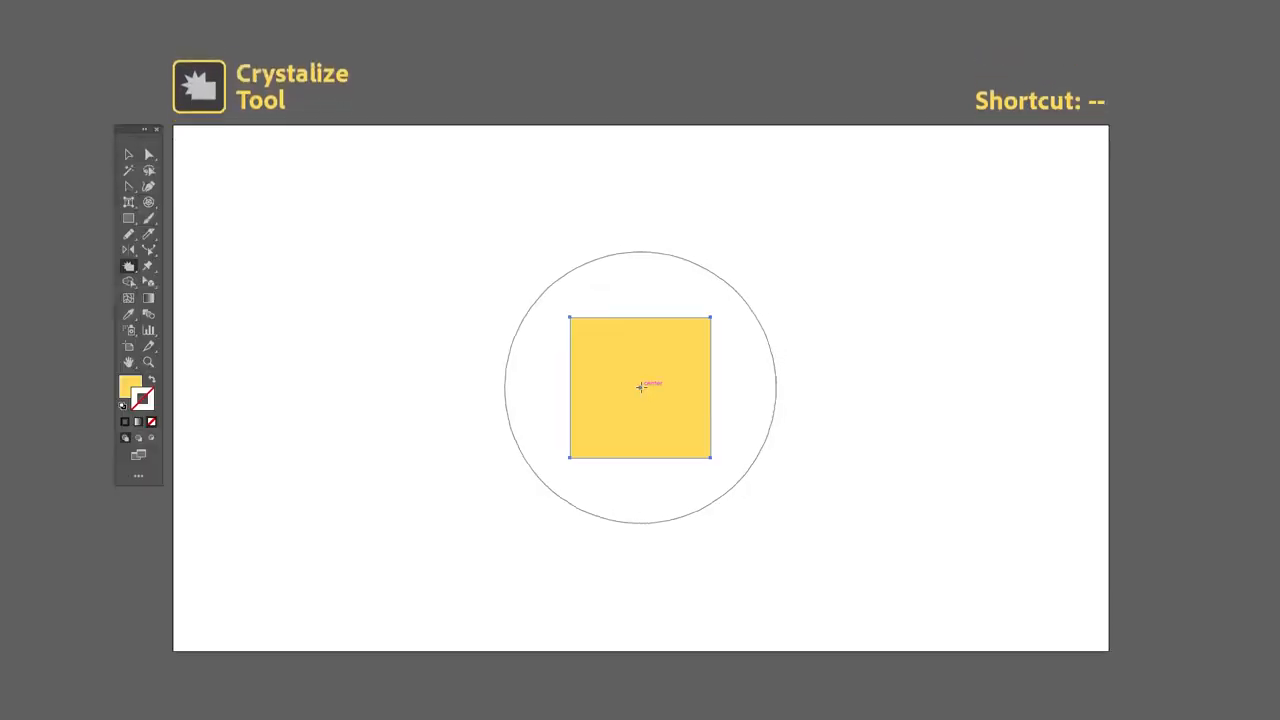
Step: Turn the yellow square into a spiky burst with the Crystallize tool, stretch it from its right side and deselect it
drag(640, 387, 640, 387)
key(v)
click(940, 395)
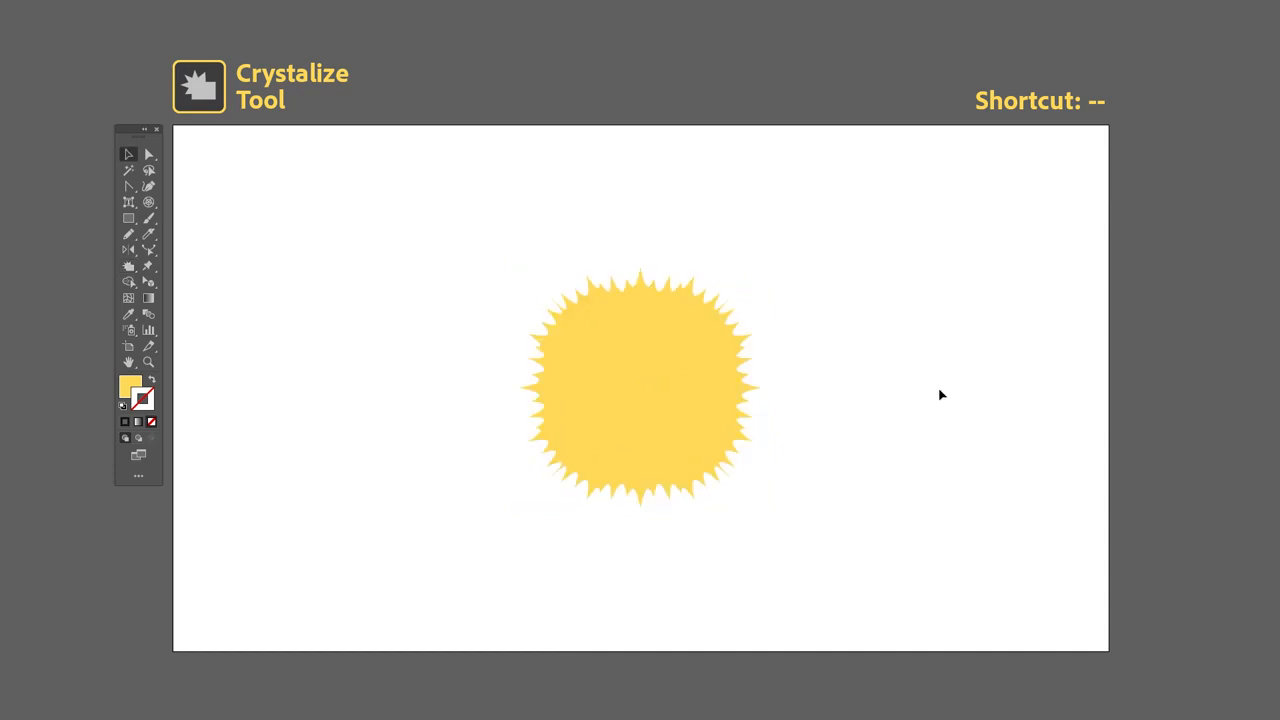
click(742, 385)
drag(760, 390, 821, 397)
click(915, 413)
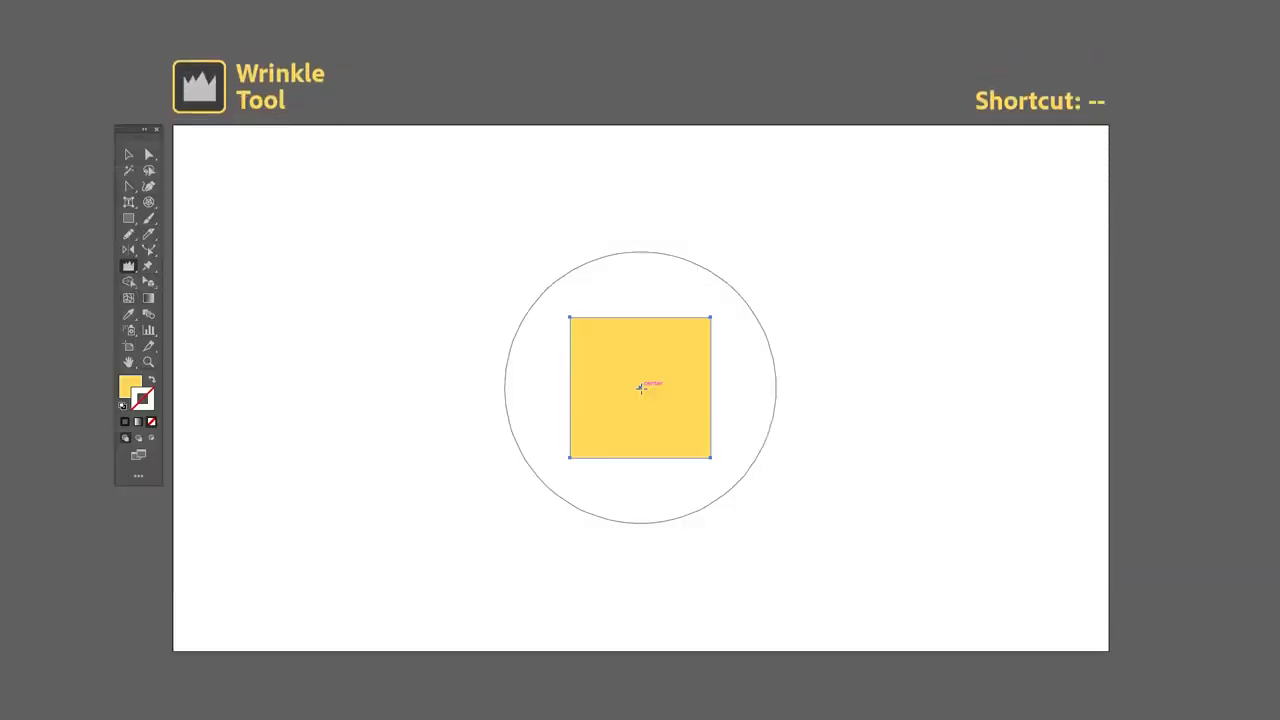
Step: Roughen the yellow square's edges from its center with the Wrinkle tool
mouse_move(640, 388)
mouse_down()
mouse_move(562, 371)
mouse_move(550, 383)
mouse_move(684, 341)
mouse_move(730, 407)
mouse_move(664, 457)
mouse_move(646, 349)
mouse_up()
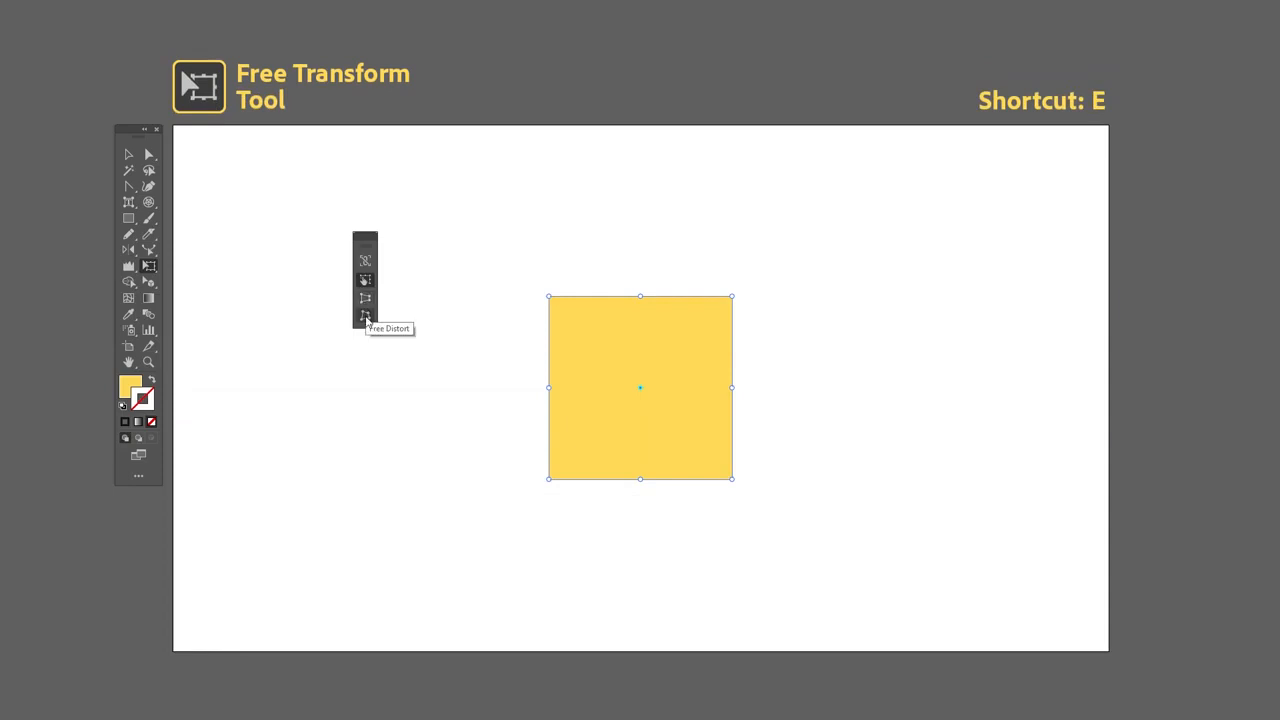
Step: Skew the yellow square from its top side and apply perspective distortion to its corners with Free Transform
drag(642, 296, 732, 302)
drag(551, 307, 480, 200)
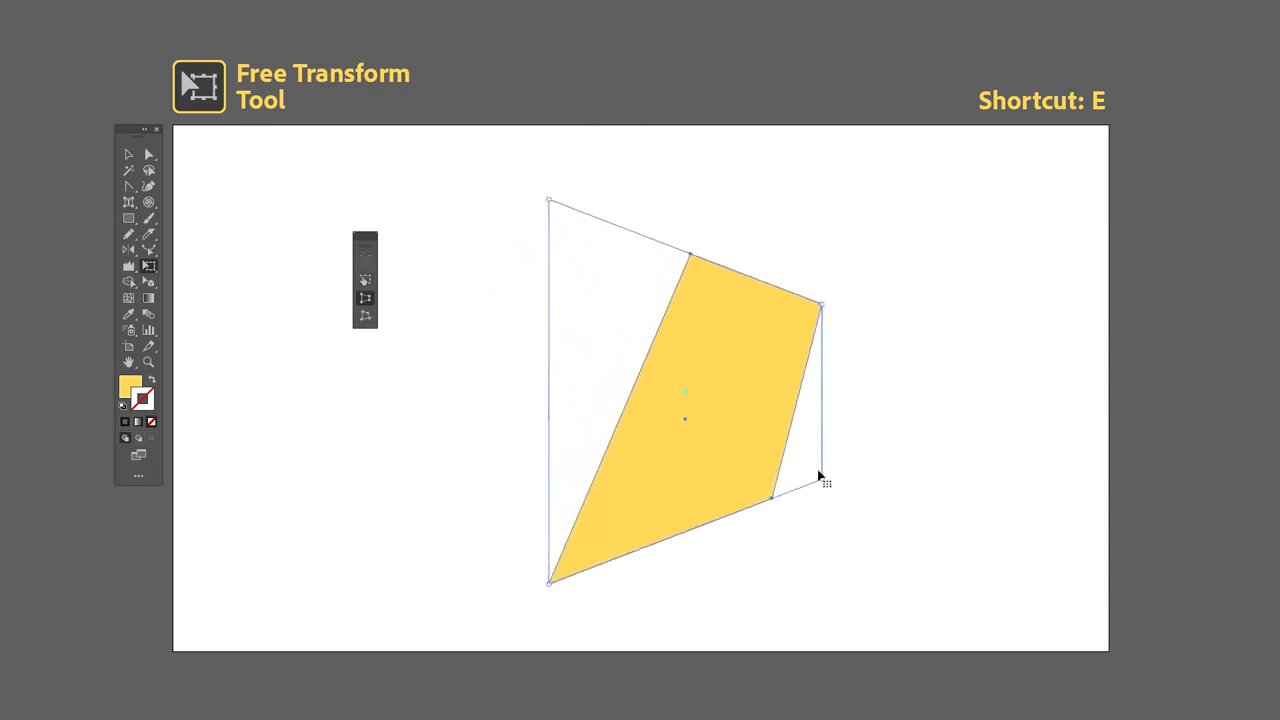
drag(828, 491, 924, 508)
key(v)
click(899, 304)
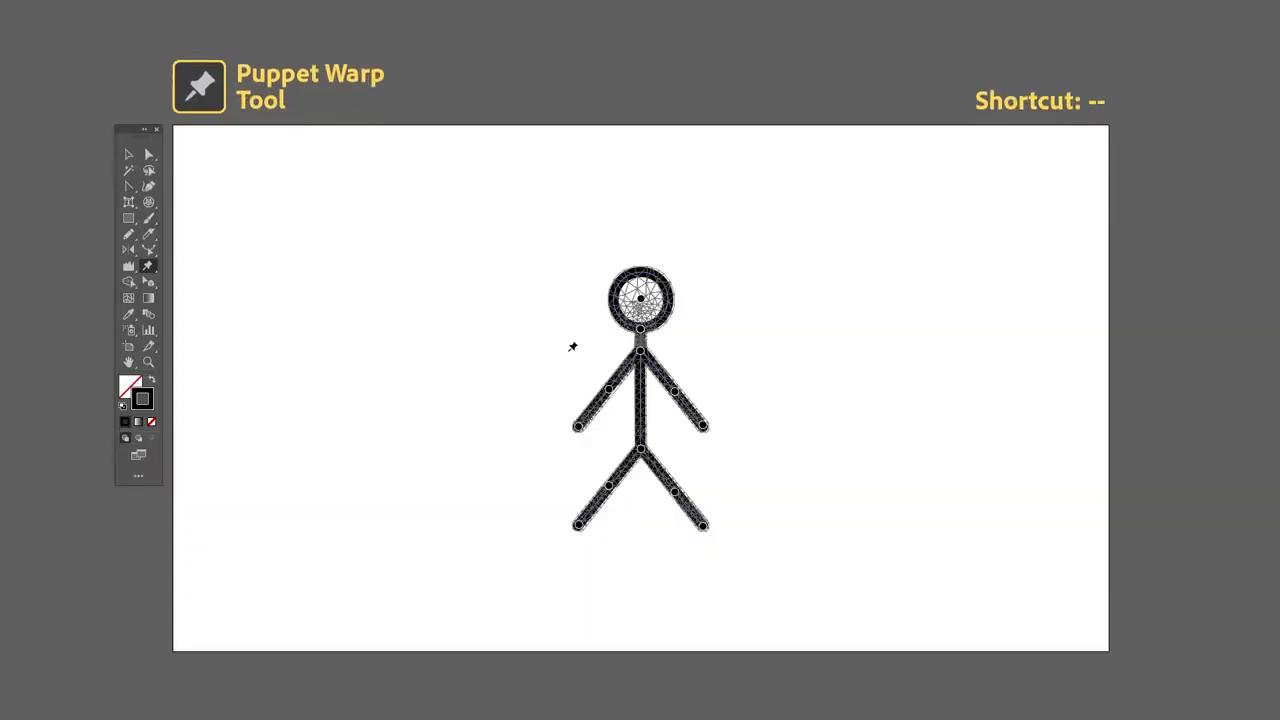
Step: Bend the stick figure's arms into a running pose by moving both hand pins with Puppet Warp
drag(704, 427, 718, 362)
click(580, 427)
drag(580, 427, 657, 425)
Step: Bend the stick figure's legs into a running stride by moving the knee and foot pins
drag(675, 491, 690, 464)
drag(704, 526, 675, 531)
drag(687, 464, 669, 464)
drag(675, 533, 659, 531)
mouse_move(610, 486)
mouse_down()
mouse_move(622, 499)
mouse_move(569, 490)
mouse_move(618, 497)
mouse_up()
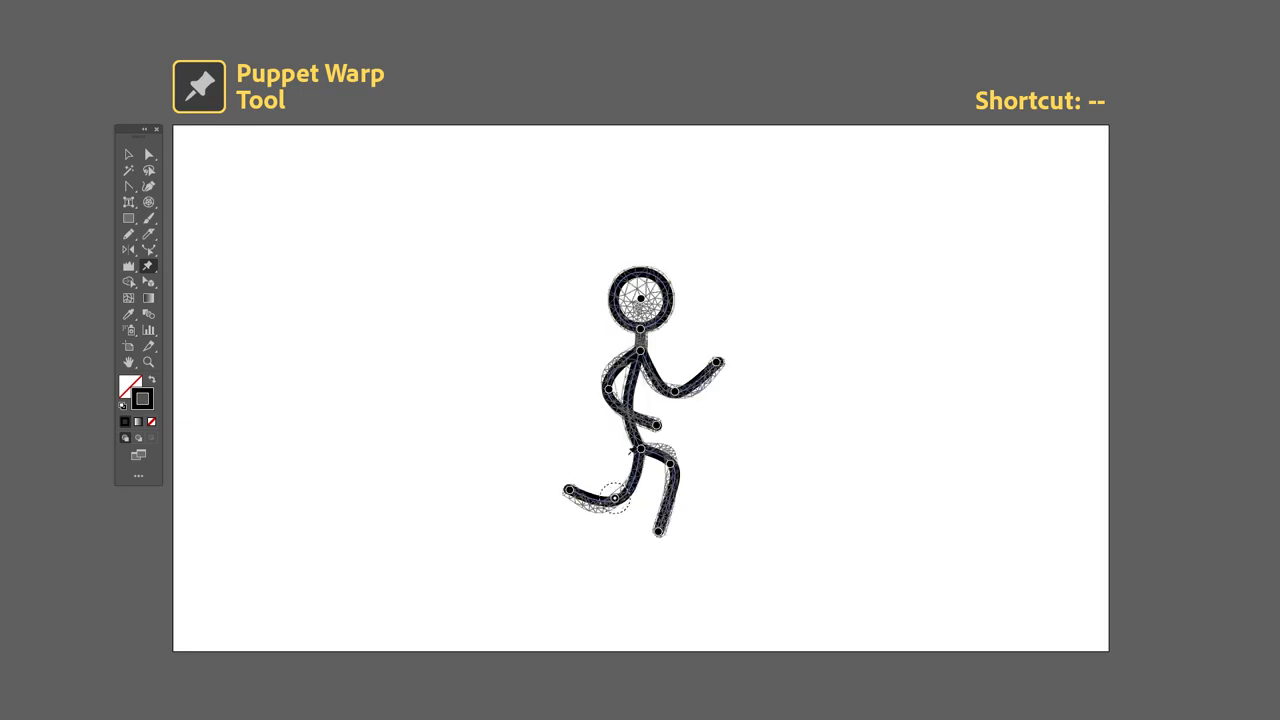
Step: Straighten the stick figure's torso with a pin, and replace the head and neck pins with a single head pin
drag(628, 401, 641, 400)
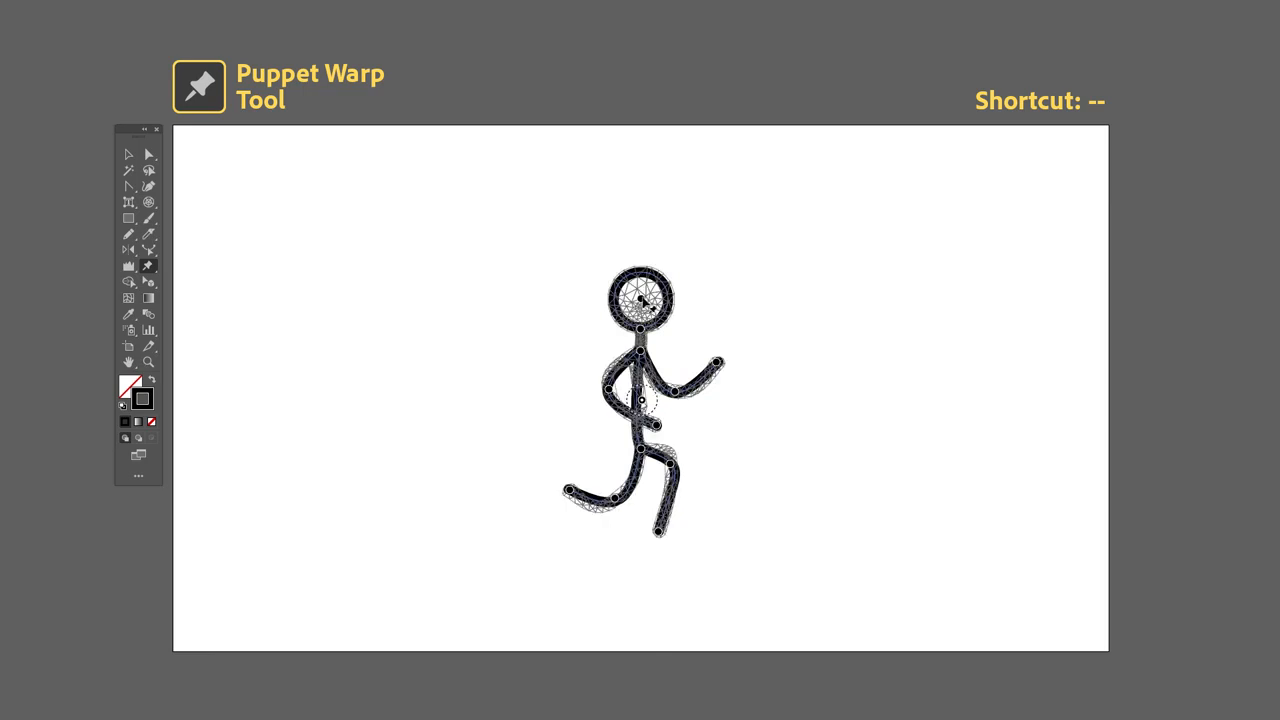
key(Delete)
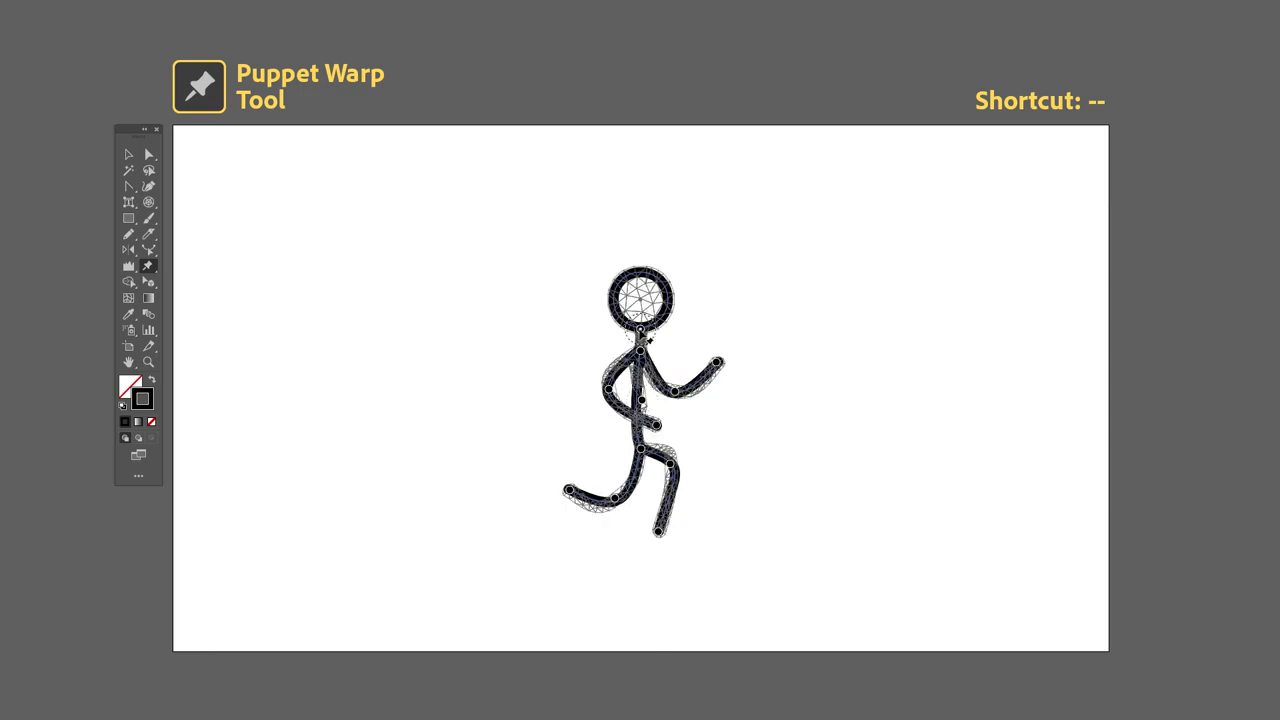
key(Delete)
click(652, 297)
drag(652, 297, 641, 300)
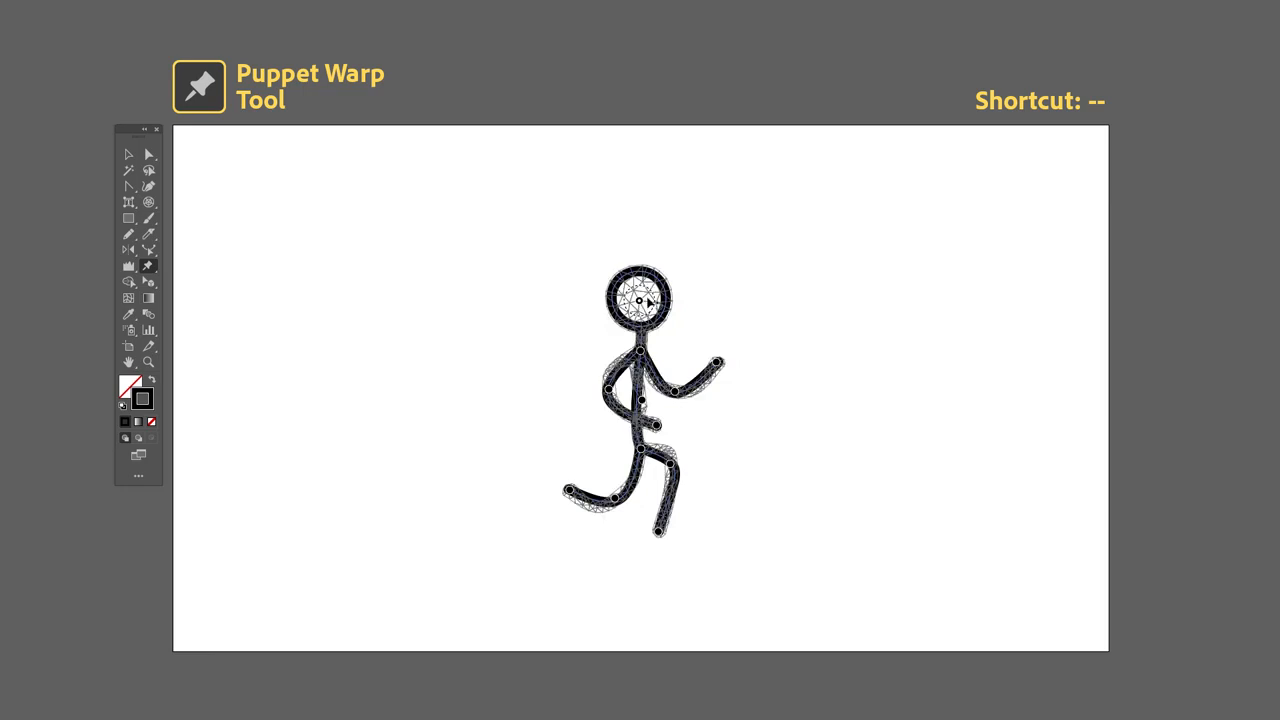
key(v)
click(829, 332)
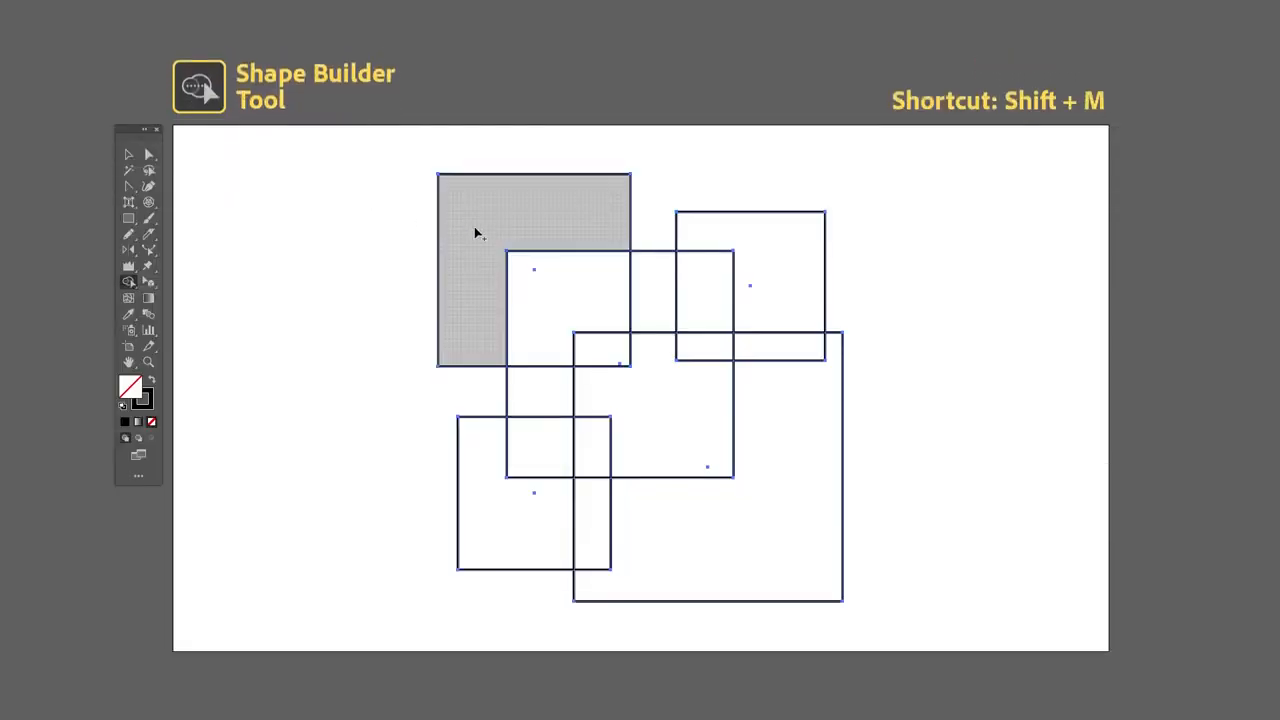
Step: Merge the upper-left, central and lower-left overlapping squares into one shape with the Shape Builder tool
mouse_move(474, 226)
mouse_down()
mouse_move(537, 229)
mouse_move(558, 268)
mouse_up()
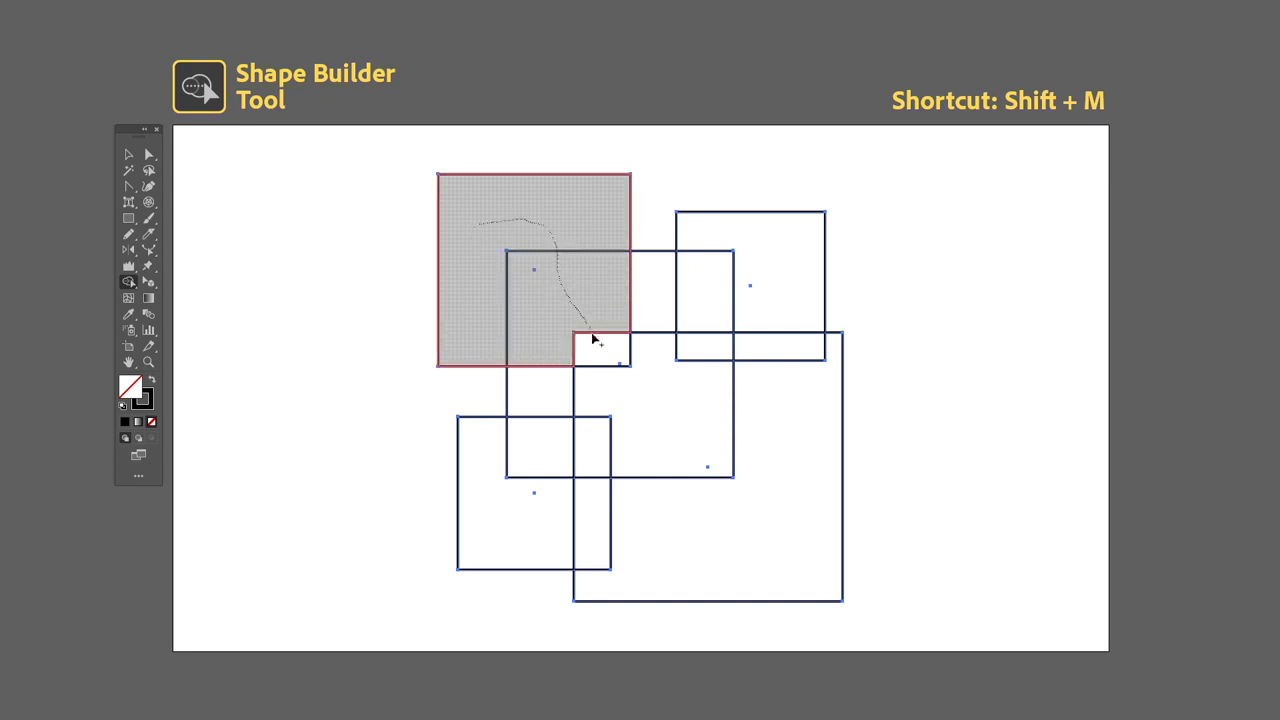
drag(591, 334, 564, 371)
mouse_move(551, 419)
mouse_down()
mouse_move(496, 469)
mouse_move(501, 495)
mouse_up()
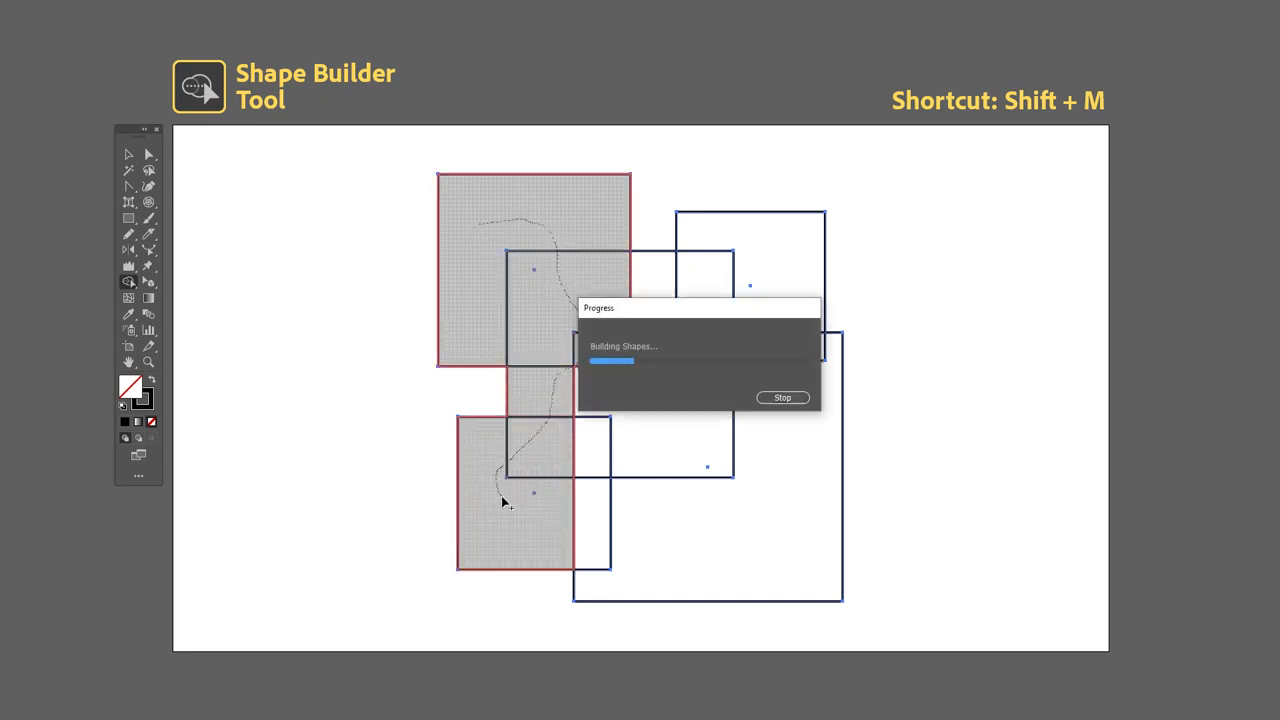
mouse_move(594, 424)
mouse_down()
mouse_move(666, 346)
mouse_move(709, 343)
mouse_move(688, 411)
mouse_up()
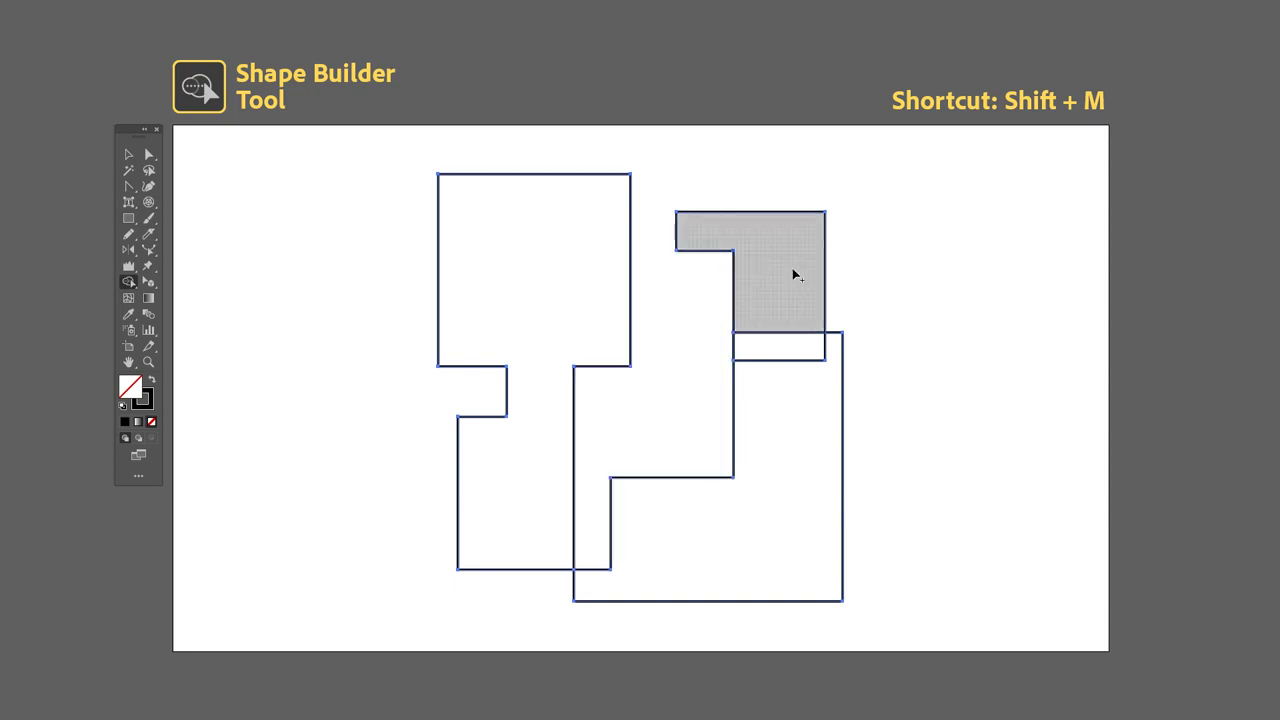
Step: Merge the remaining upper-right regions with the large lower-right region into one shape and deselect everything
drag(793, 279, 800, 430)
drag(750, 543, 752, 545)
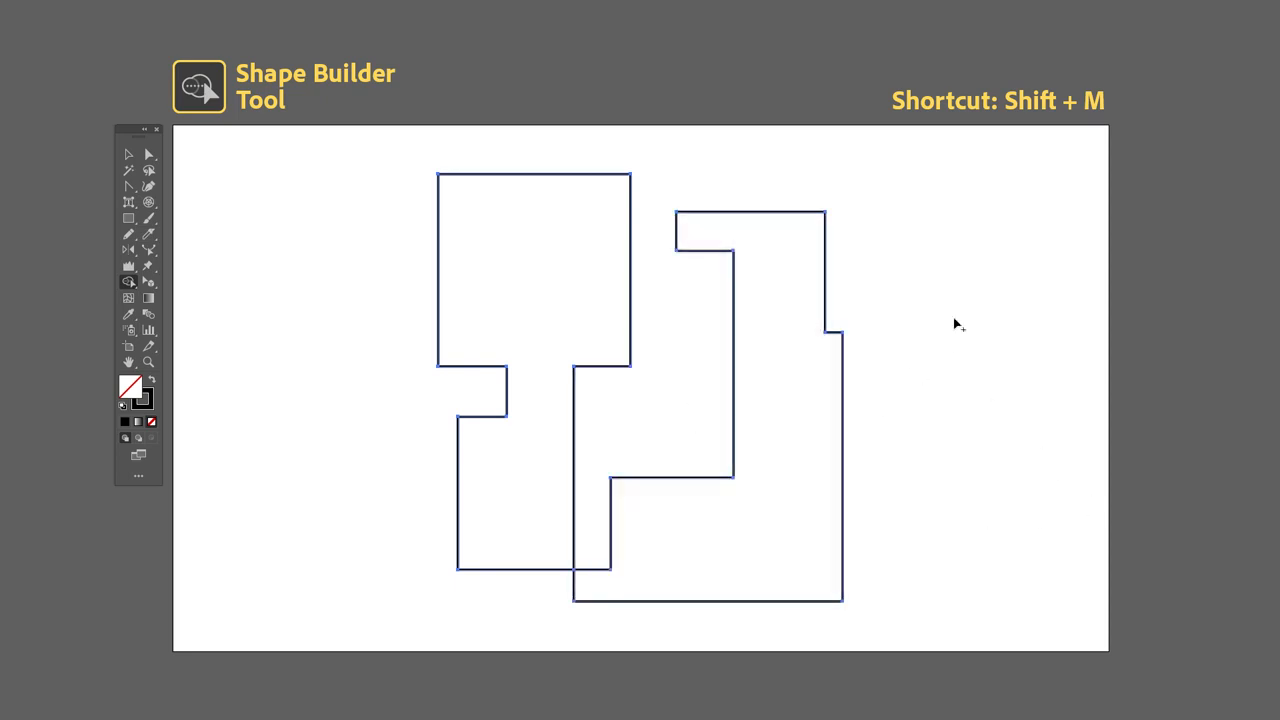
key(v)
click(990, 241)
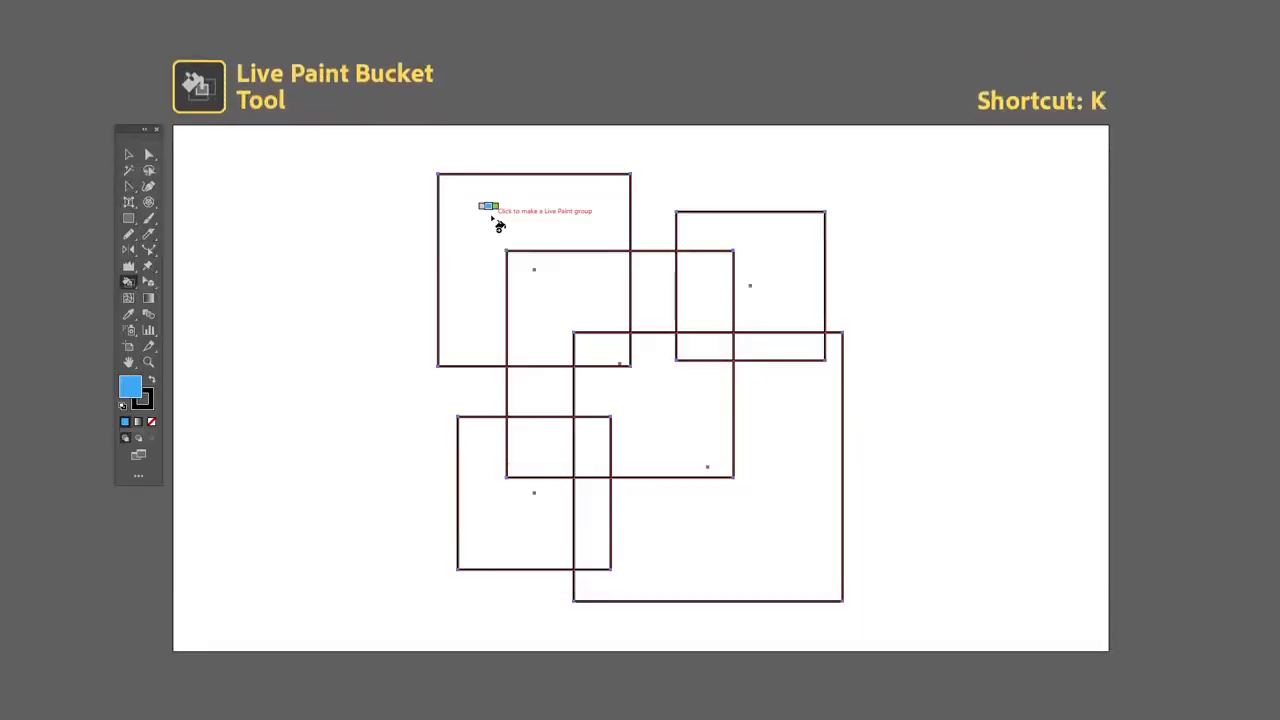
Step: Convert the overlapping squares into a Live Paint group and fill the upper-left, lower-left and two upper-right regions with blue
click(499, 225)
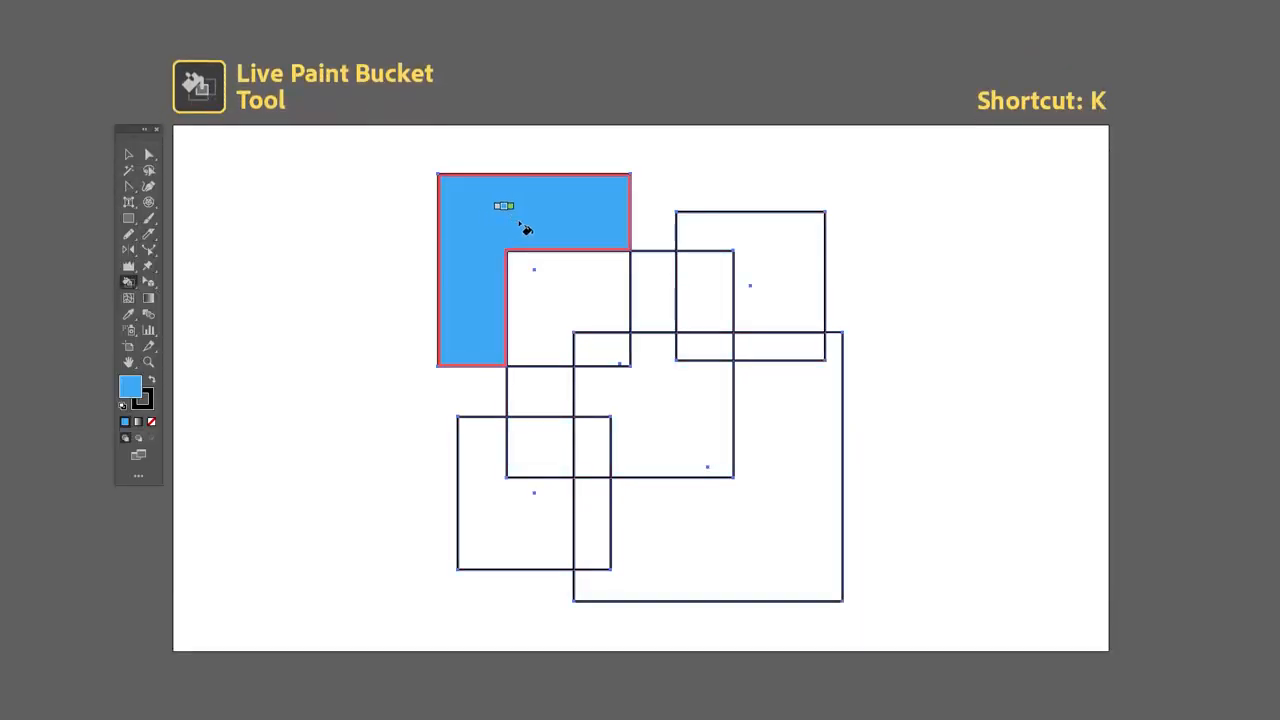
click(545, 505)
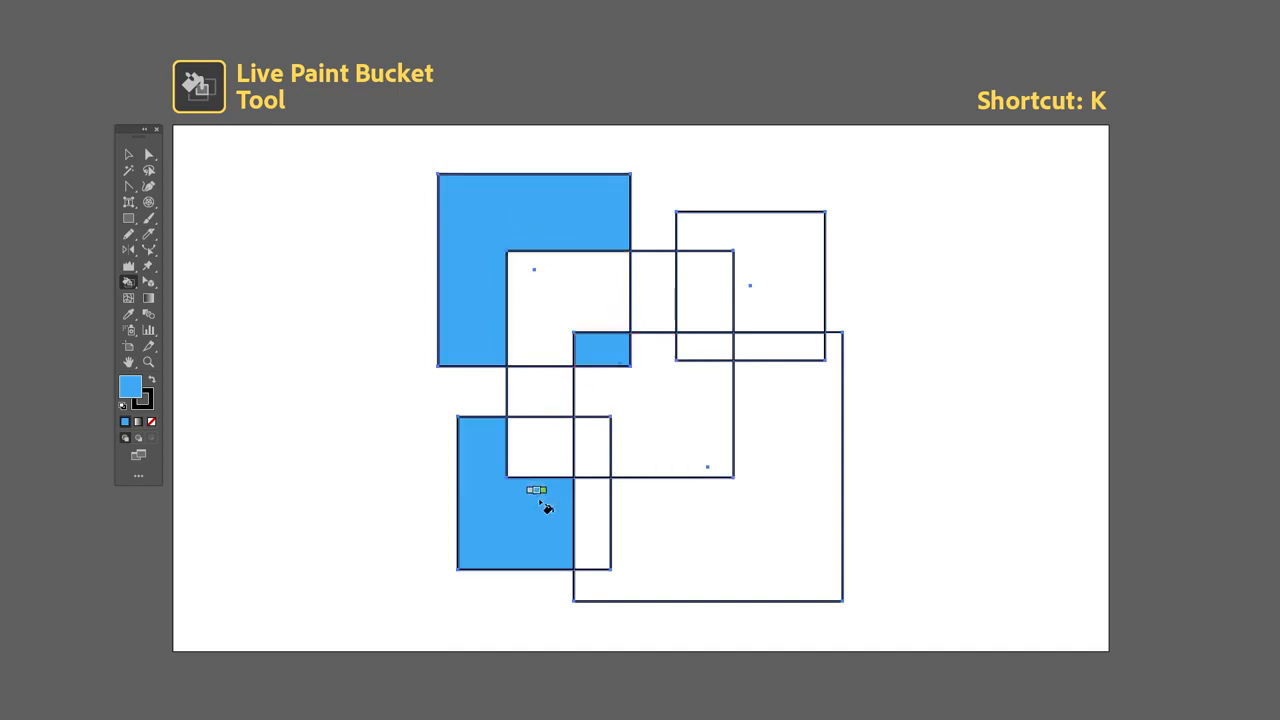
click(755, 349)
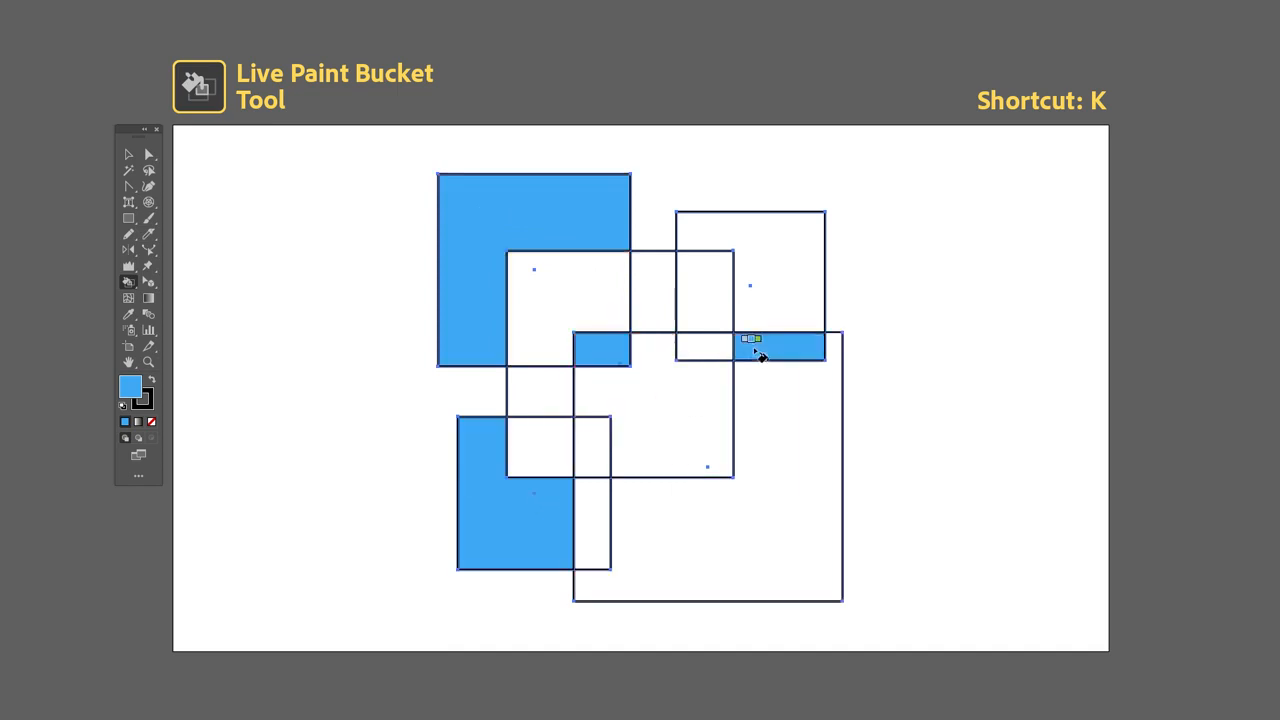
click(658, 270)
Step: Fill the central square's overlaps with the two left squares green, and its middle and upper-right overlap regions orange
click(580, 300)
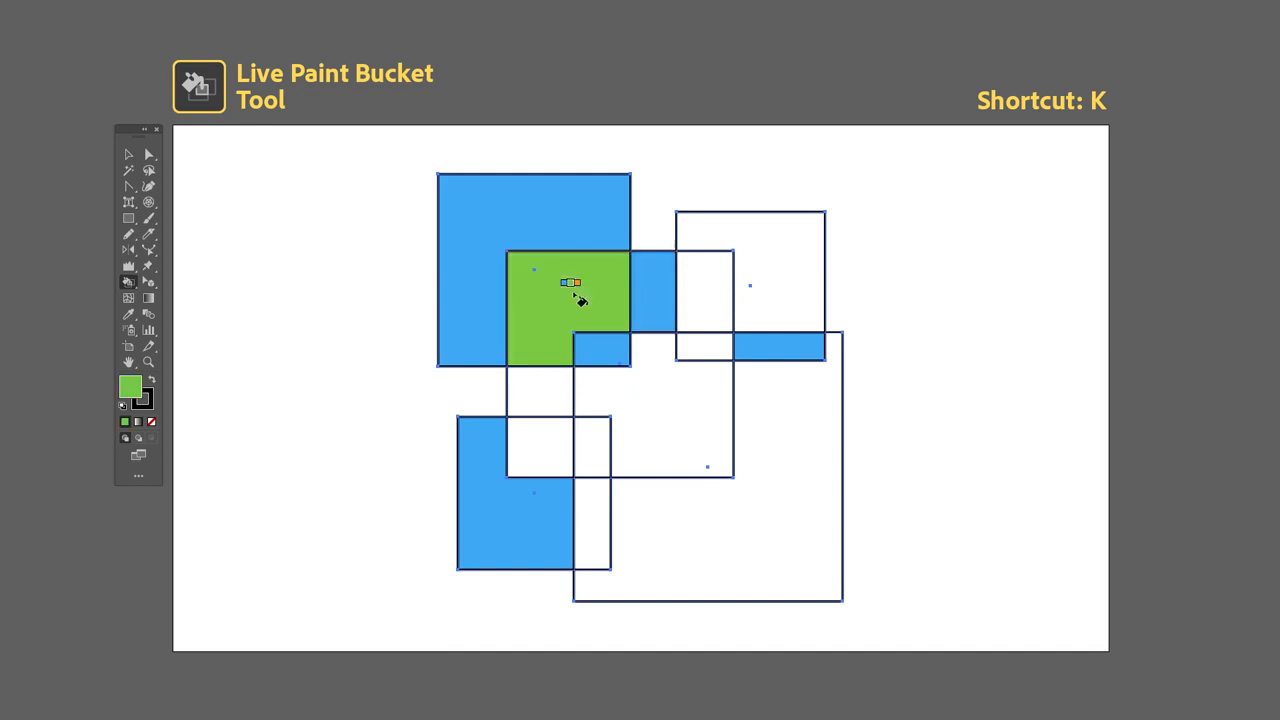
click(555, 460)
key(Right)
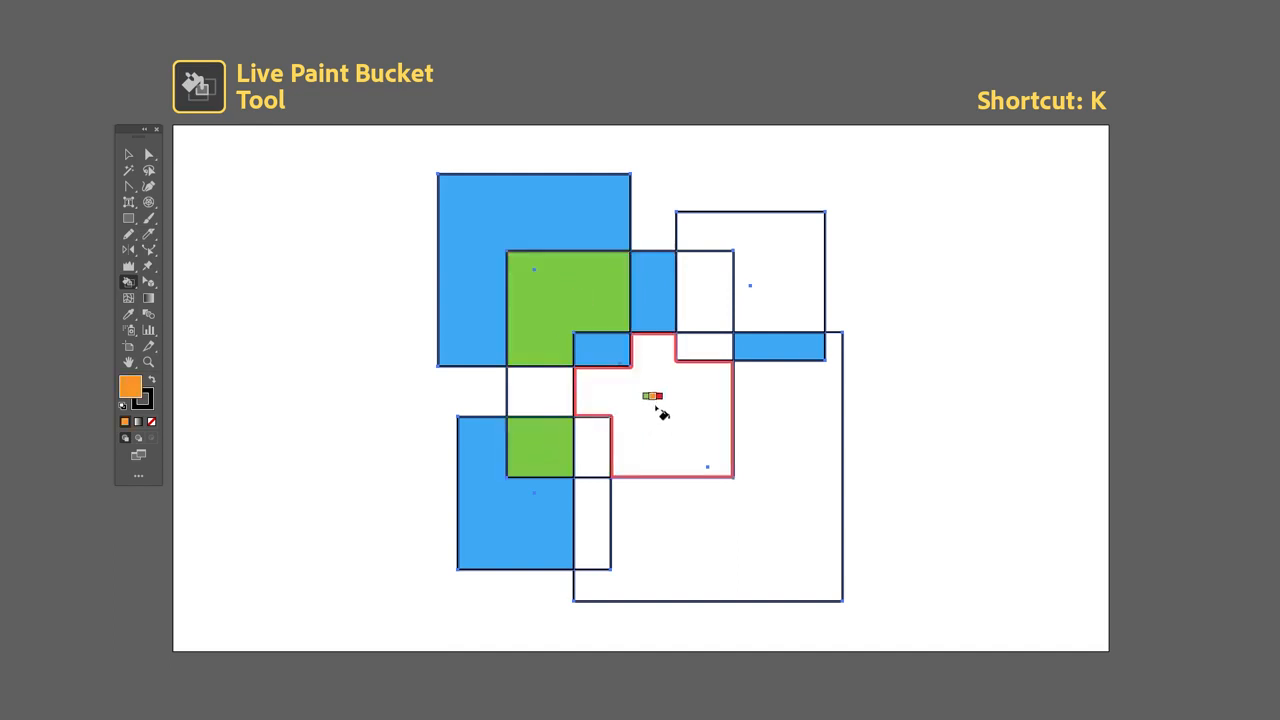
click(657, 407)
click(720, 289)
Step: Fill the upper-right square's remaining area red, and the large lower-right area and two adjoining white gaps pink
key(Right)
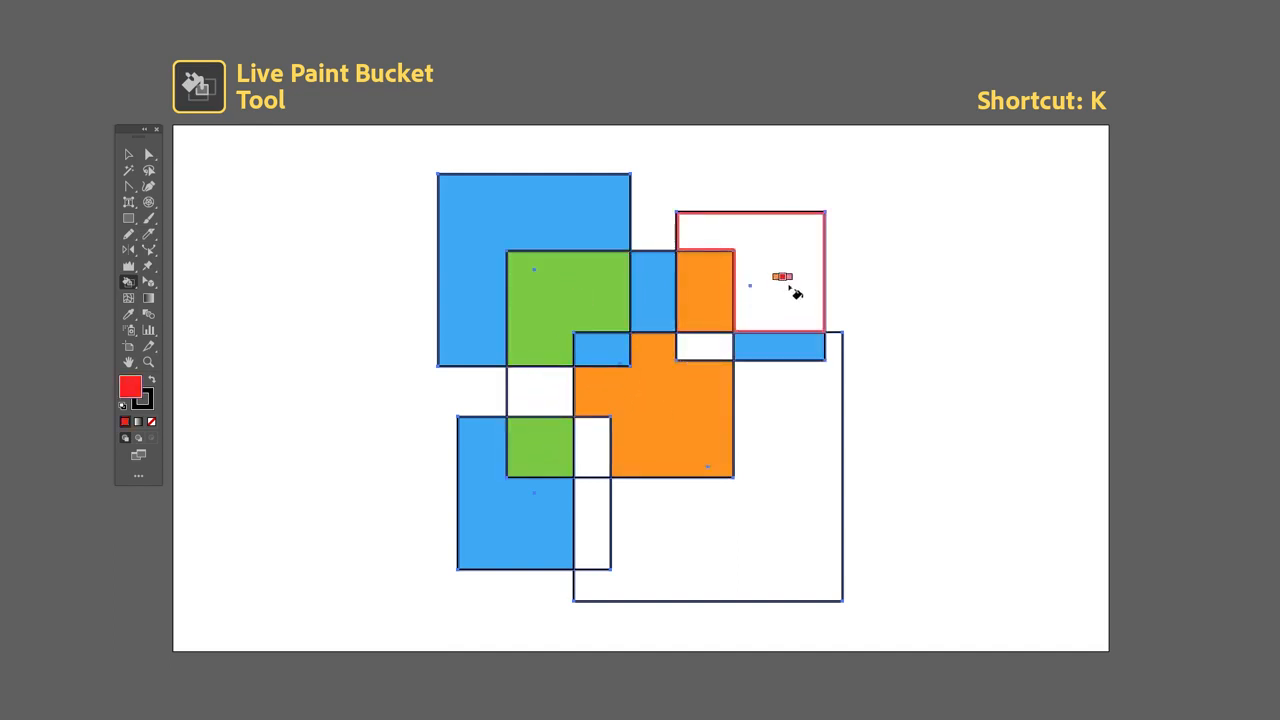
click(788, 286)
key(Right)
click(795, 460)
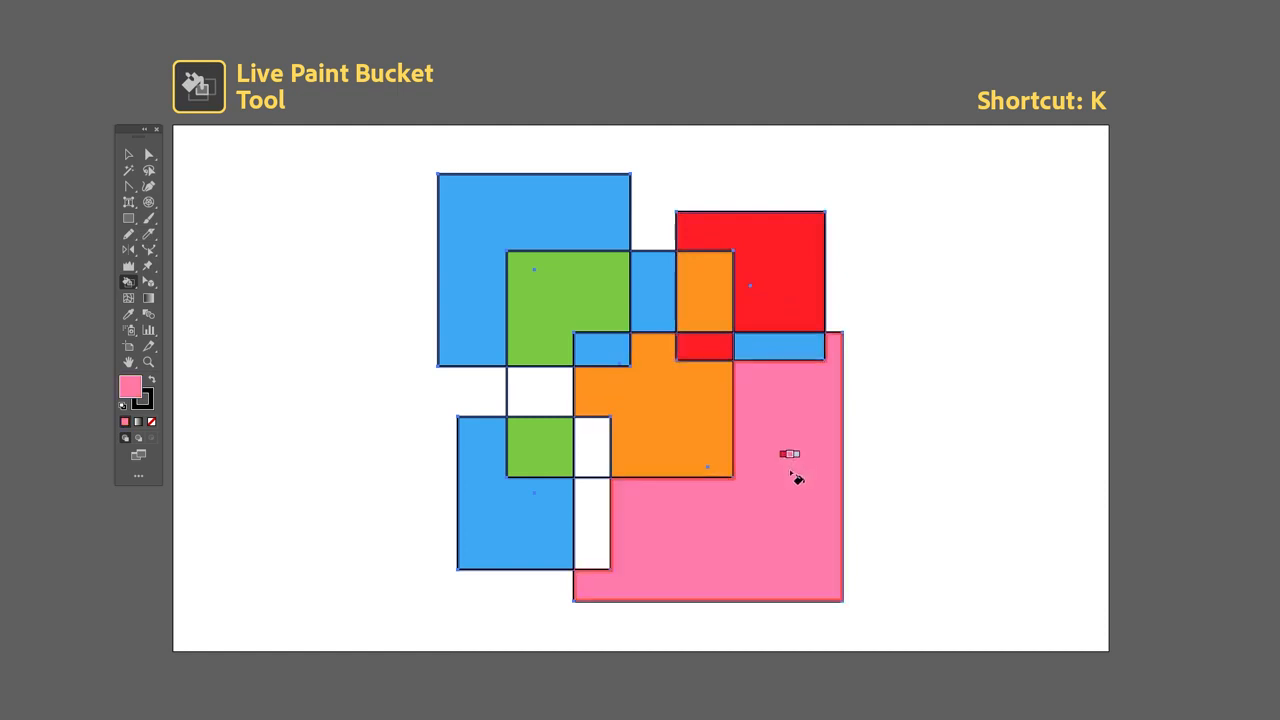
click(590, 500)
click(556, 408)
Step: Fill the last white overlap region with light gray and deselect the Live Paint group
key(Right)
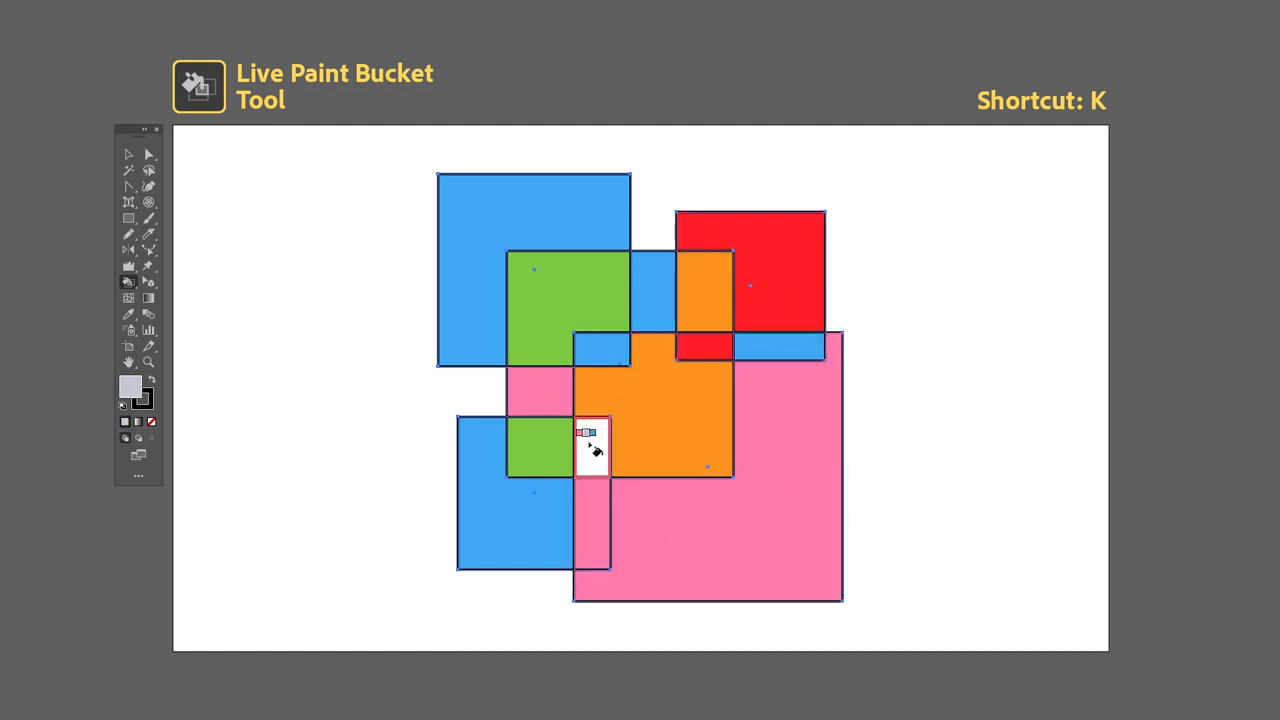
key(v)
click(950, 360)
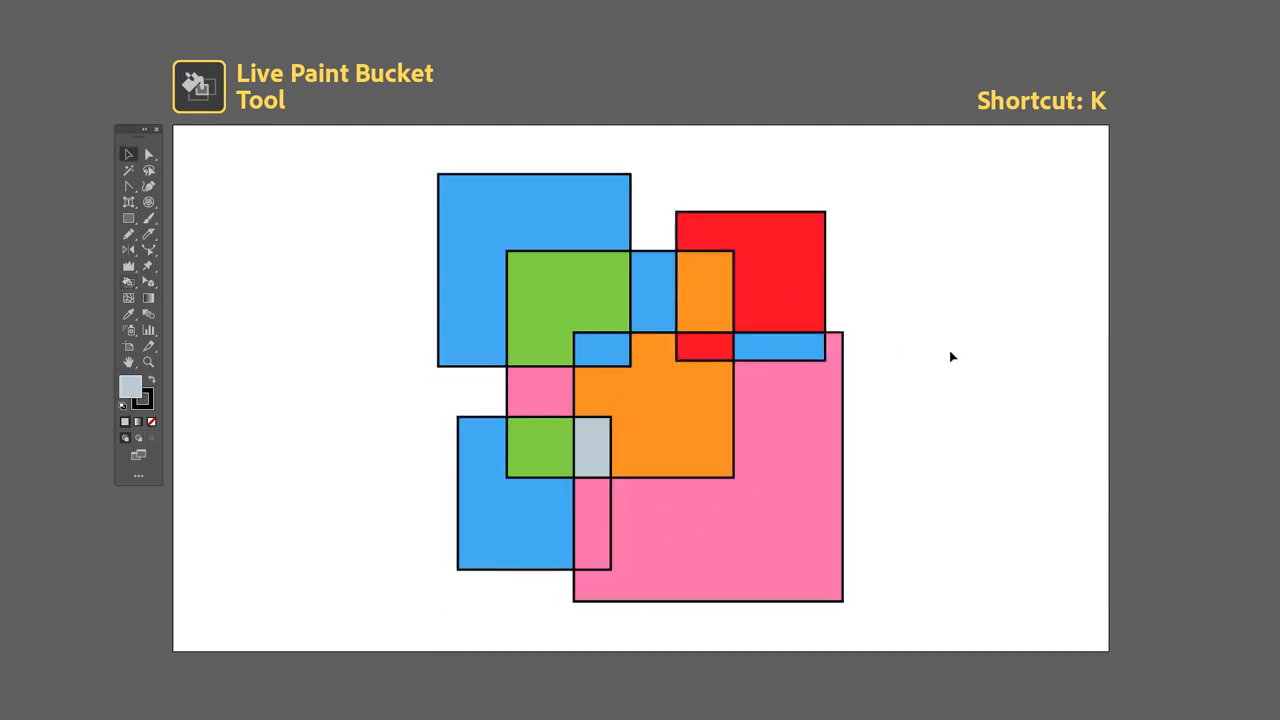
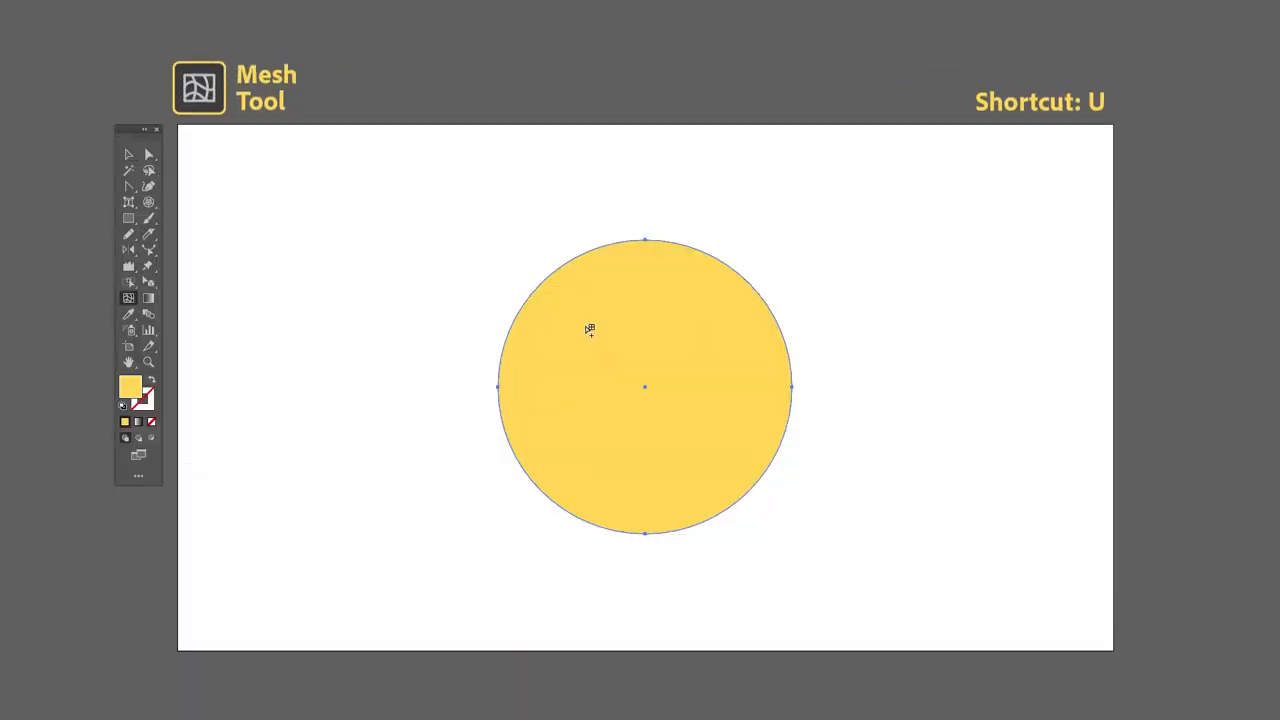
Step: Add a mesh point in the upper-left part of the yellow circle with the Mesh tool and color it white
click(588, 328)
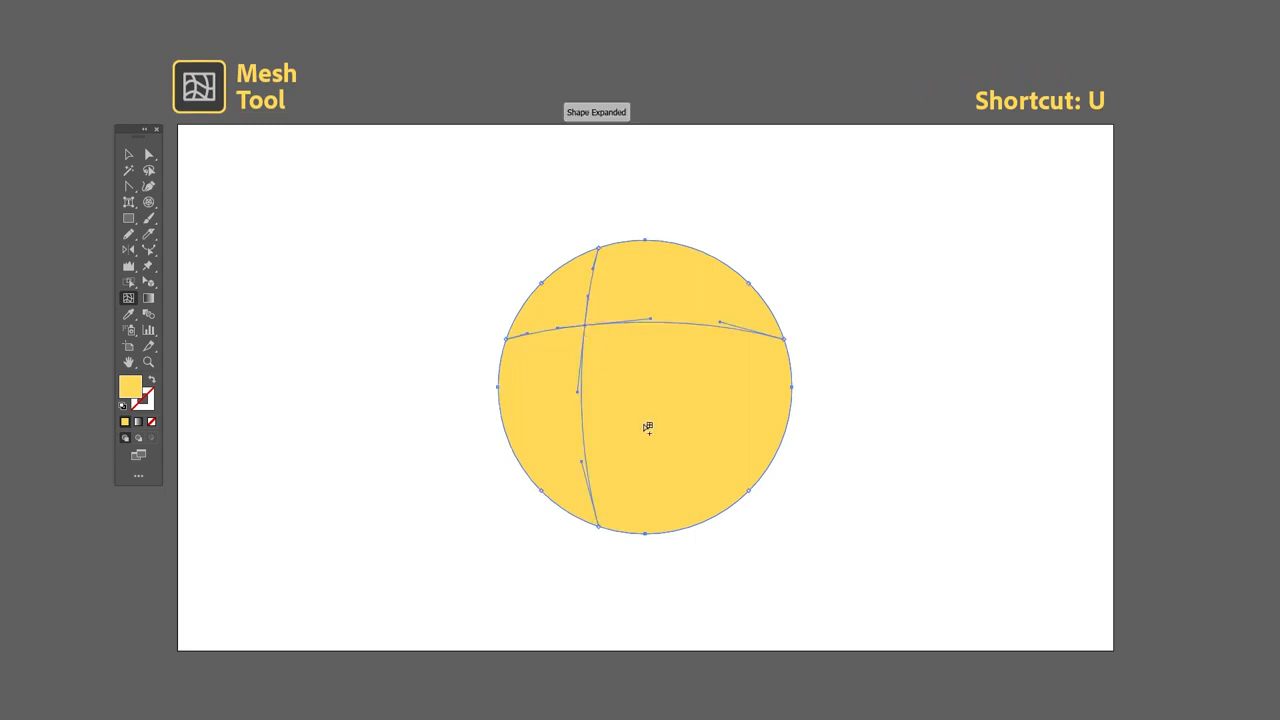
key(F6)
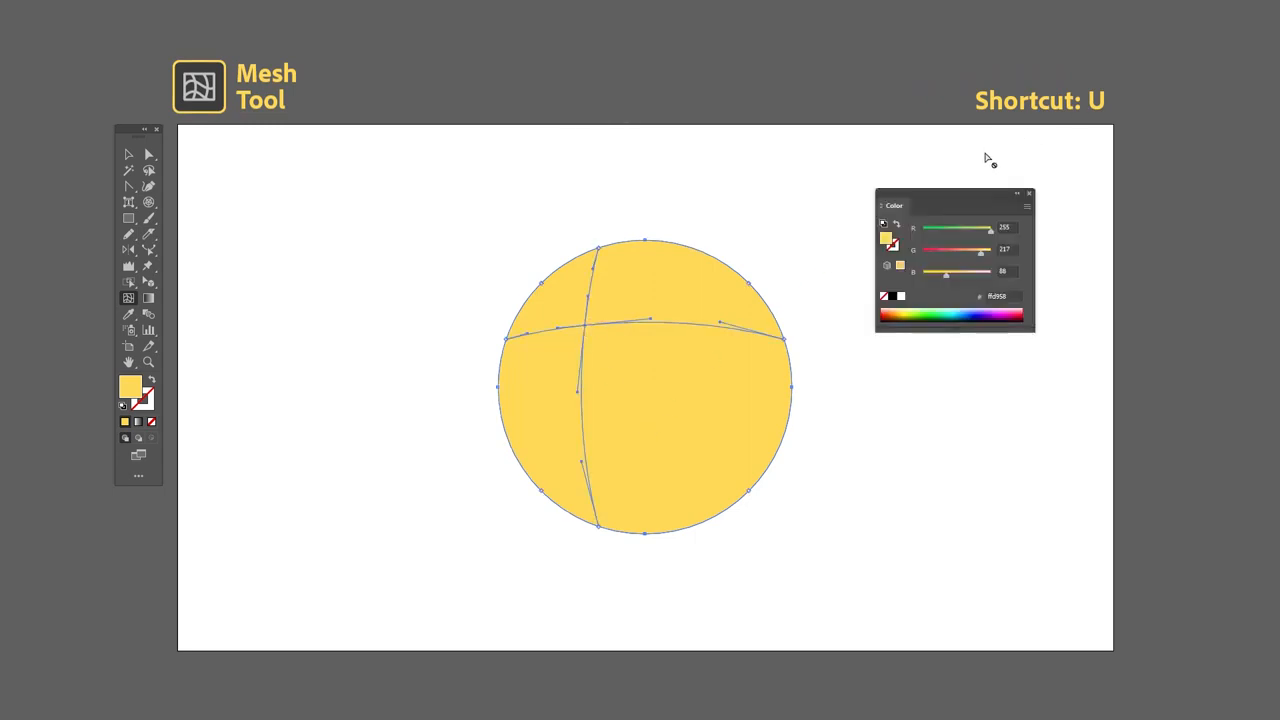
click(903, 297)
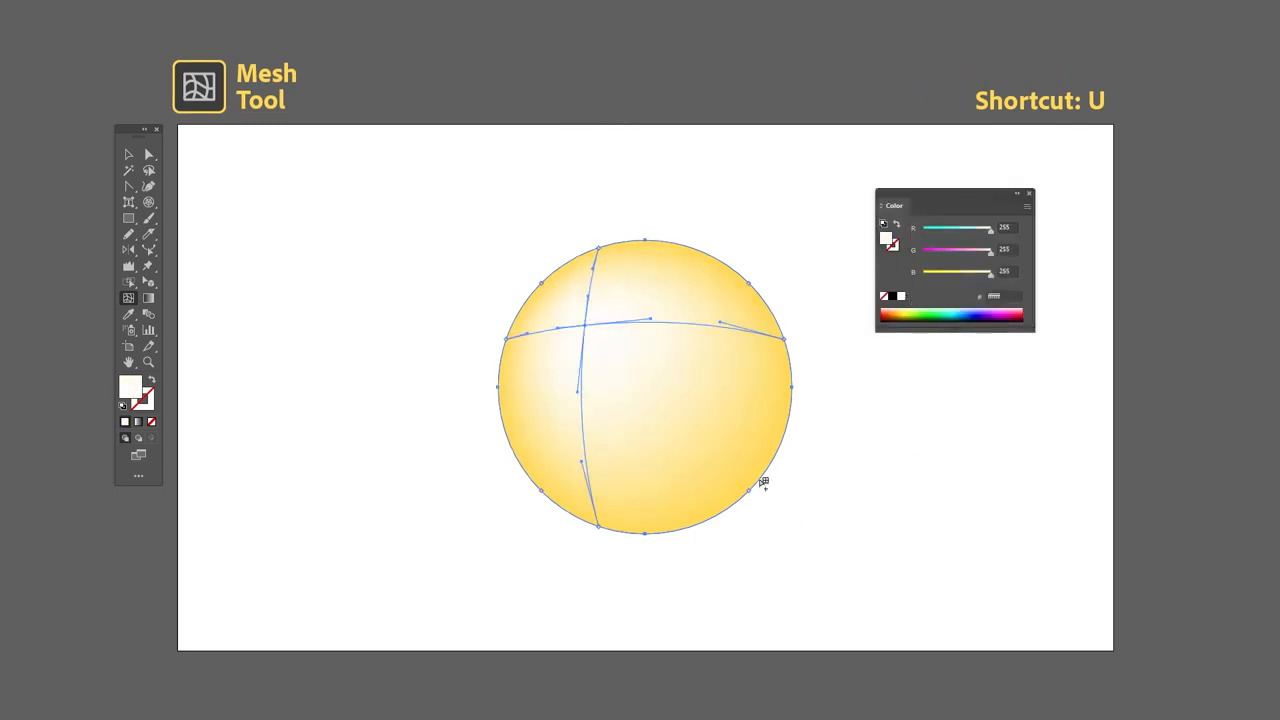
Step: Add a second mesh point at the circle's lower right, color the upper-right intersection pink and the lower-left one green, and deselect
click(704, 450)
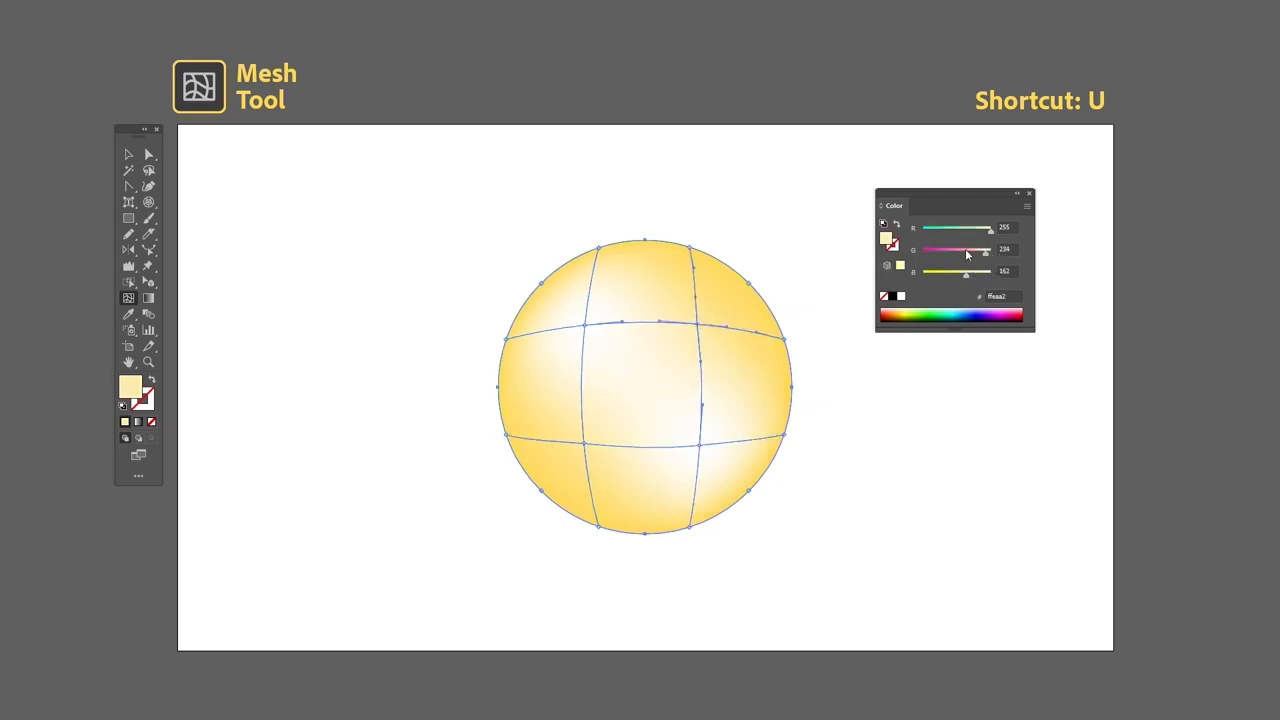
drag(967, 255, 940, 266)
click(586, 443)
click(952, 230)
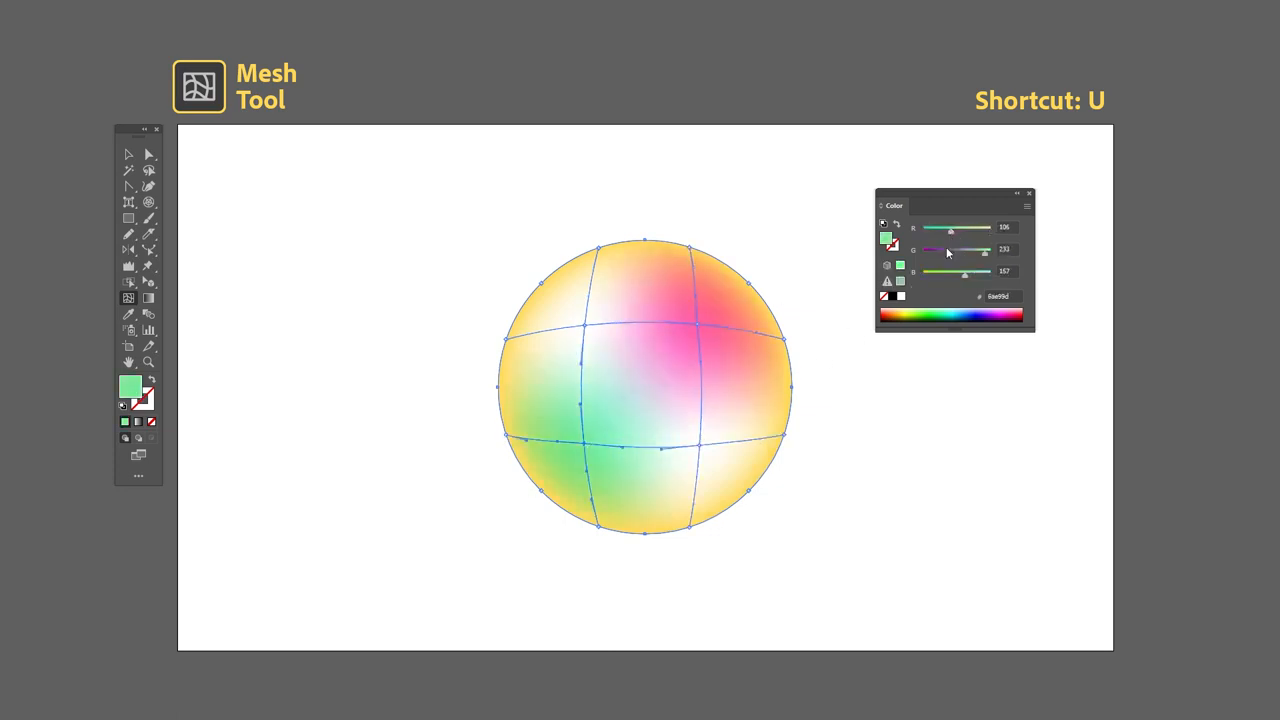
key(v)
click(864, 470)
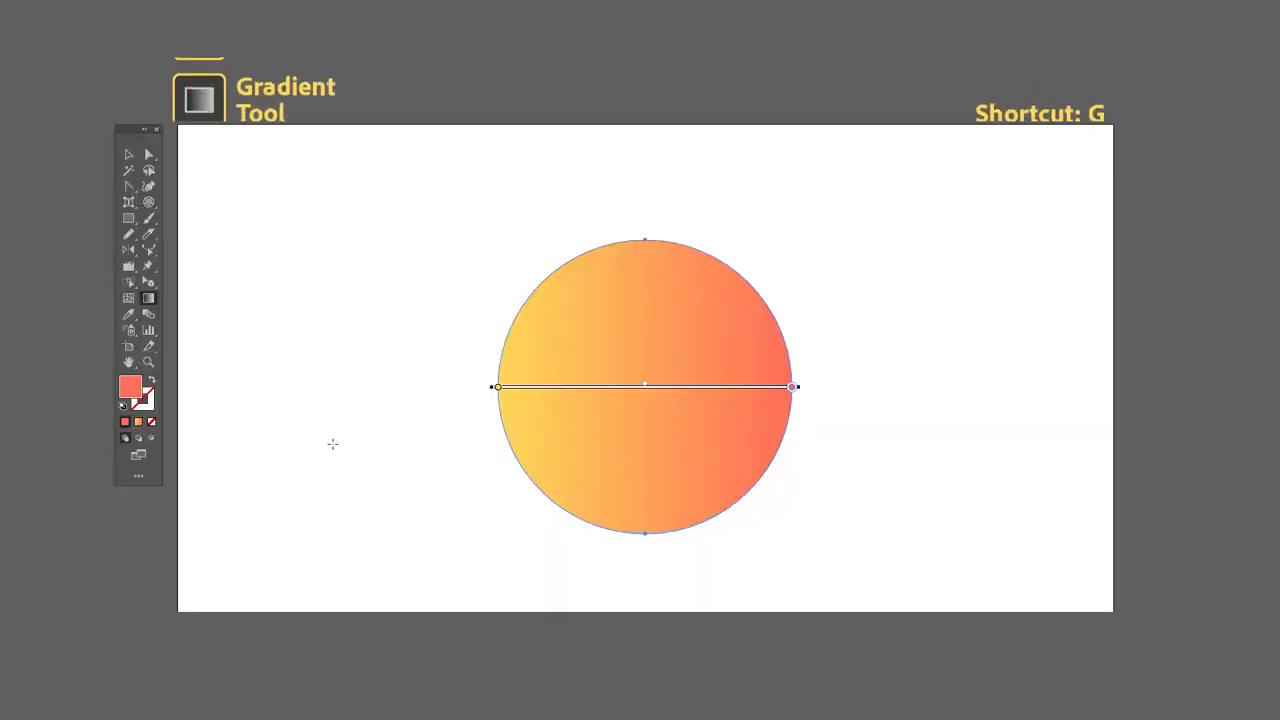
Step: Redraw the circle's yellow-to-orange linear gradient at several angles, ending with a diagonal from lower left to upper right
drag(532, 453, 723, 331)
drag(678, 460, 651, 320)
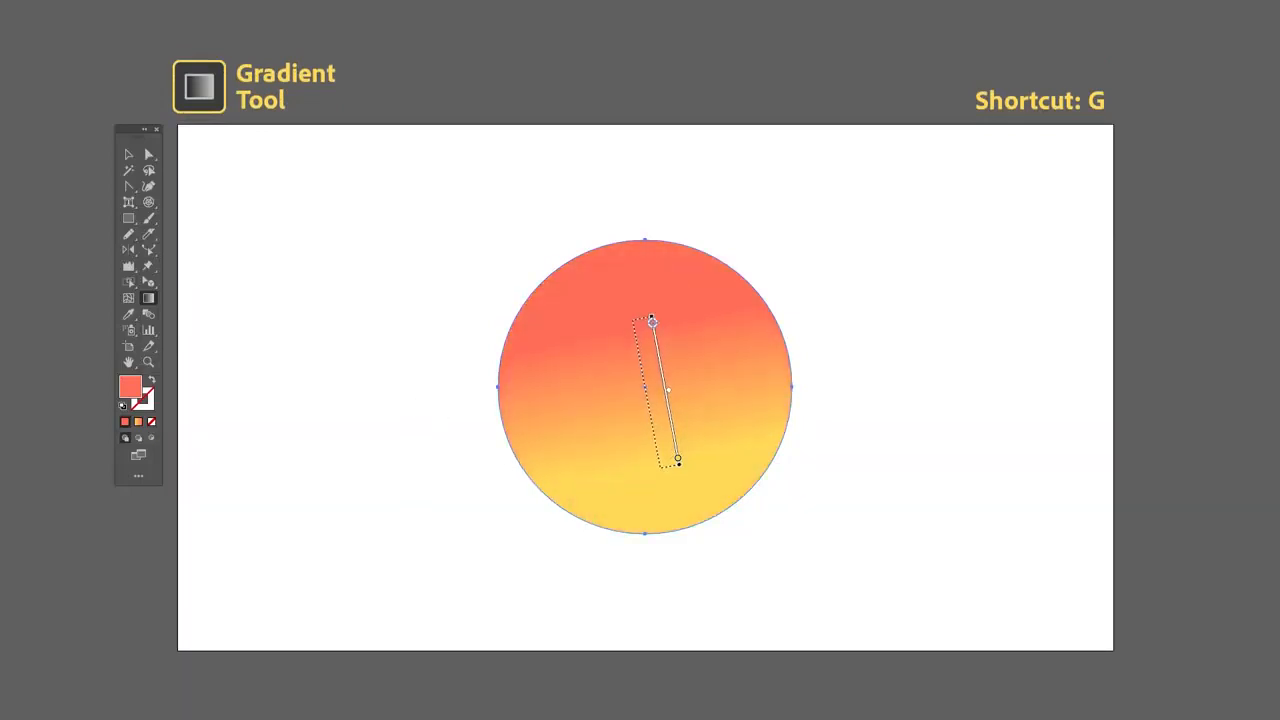
drag(612, 445, 693, 296)
drag(548, 455, 744, 312)
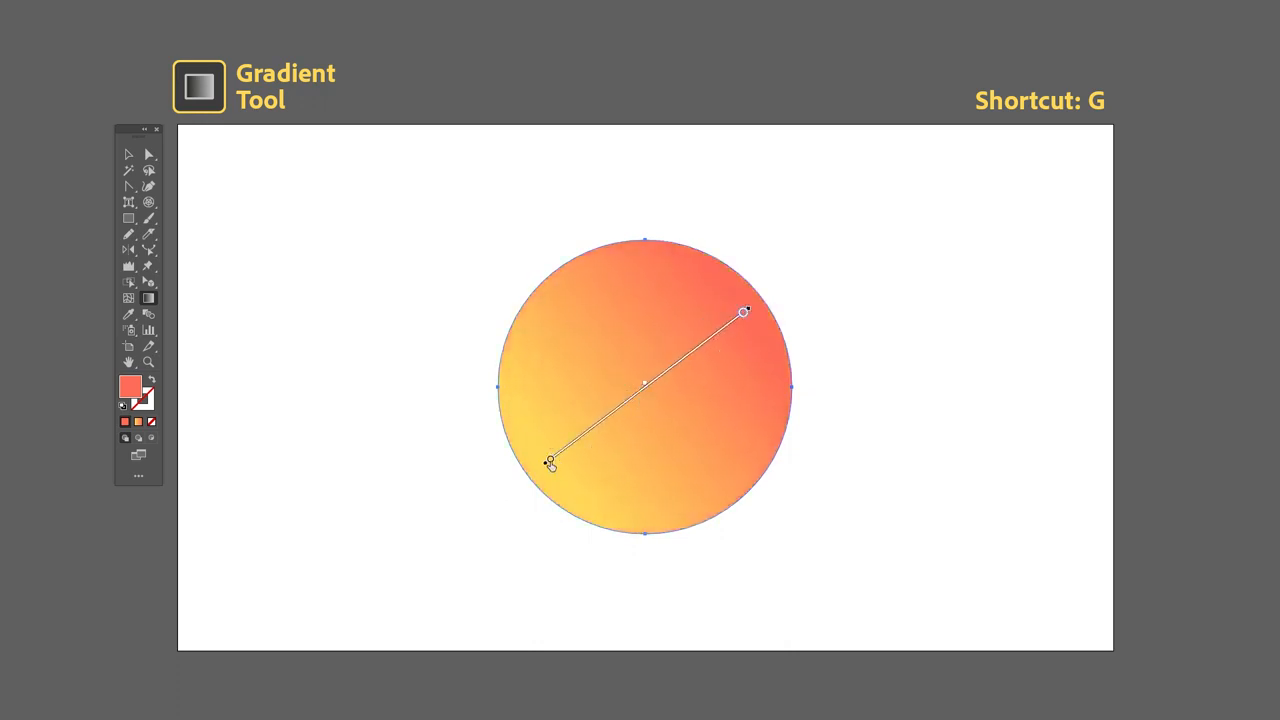
Step: Move the gradient's yellow end inward and adjust its orange end and midpoint along the gradient line
mouse_move(550, 462)
mouse_down()
mouse_move(607, 426)
mouse_move(590, 447)
mouse_up()
mouse_move(742, 316)
mouse_down()
mouse_move(643, 400)
mouse_move(743, 318)
mouse_up()
drag(631, 401, 603, 420)
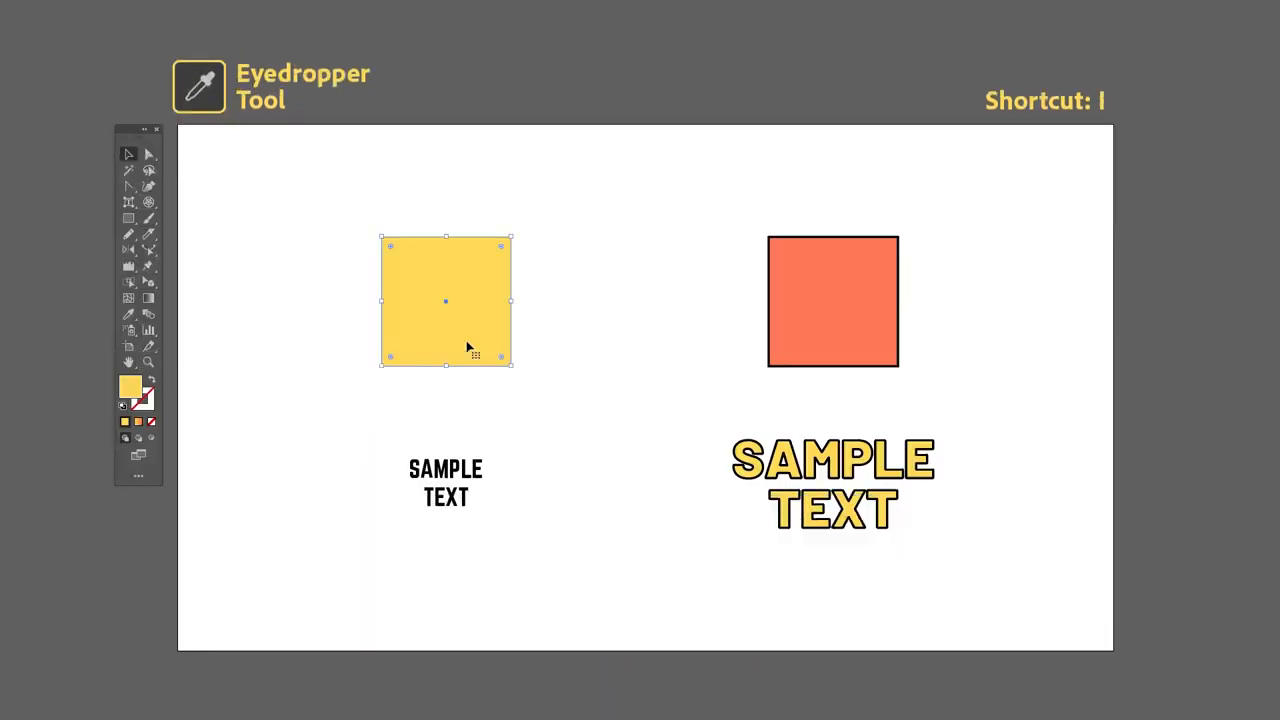
Step: Use the Eyedropper to give the left square sampled colors, including the sample text's yellow, ending with the right square's orange fill
click(821, 280)
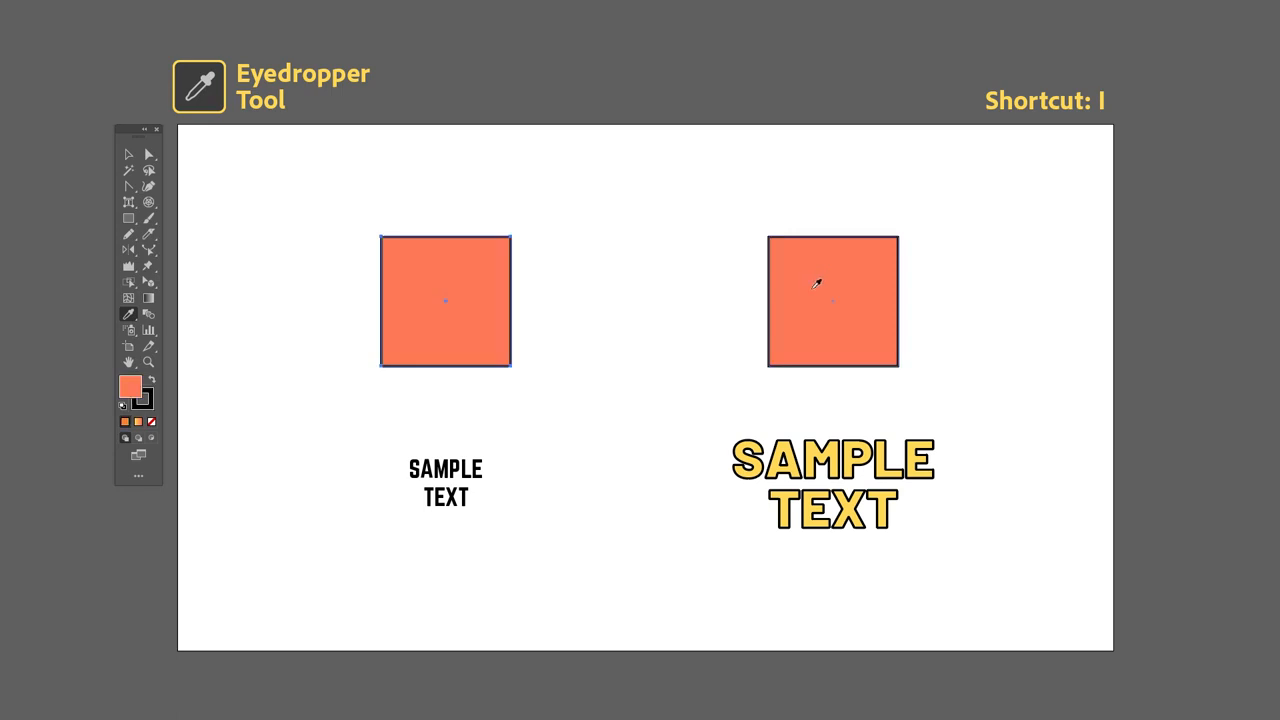
shift+click(769, 263)
click(810, 264)
click(745, 444)
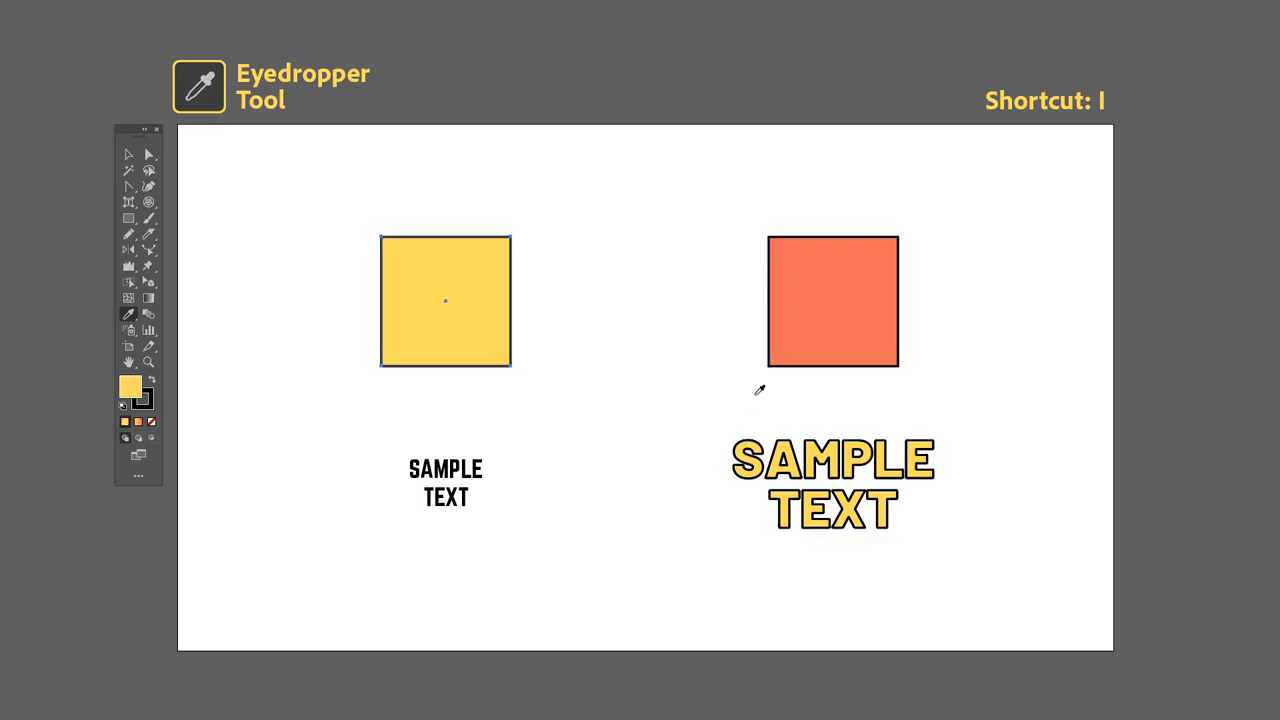
shift+click(802, 236)
click(795, 297)
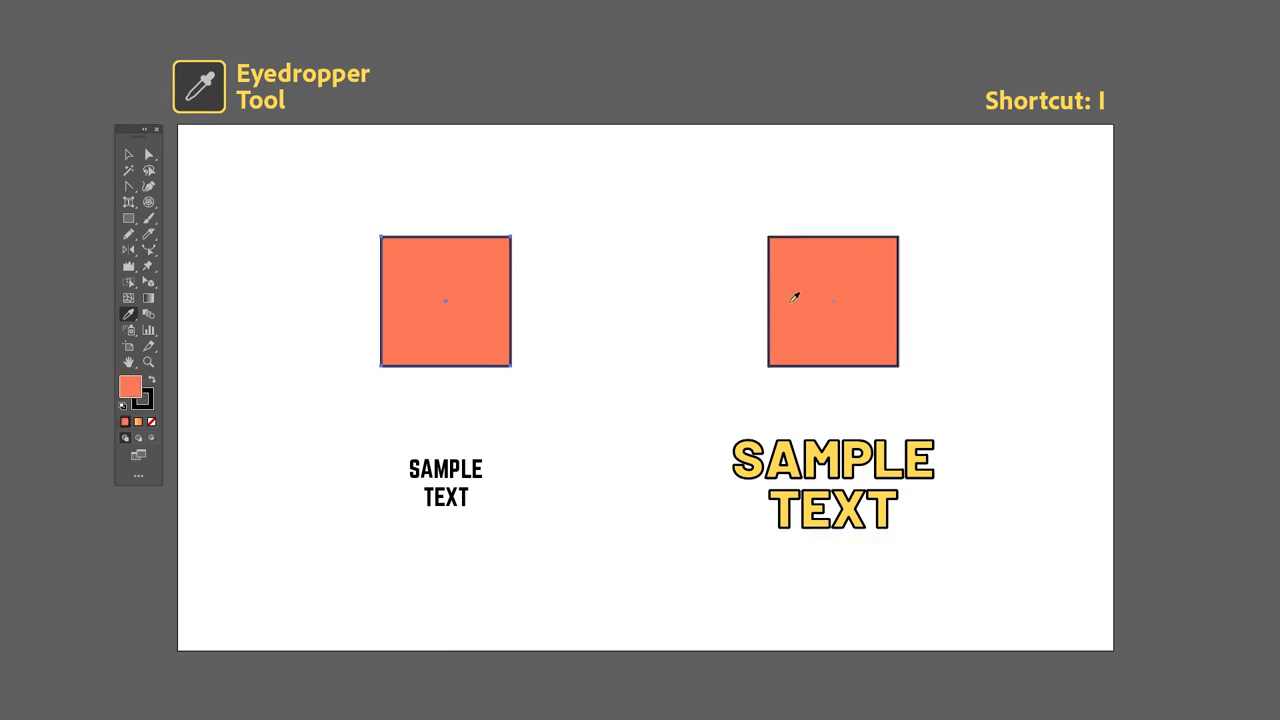
Step: Copy the large yellow outlined text's style onto the small black sample text with the Eyedropper
click(647, 487)
click(452, 481)
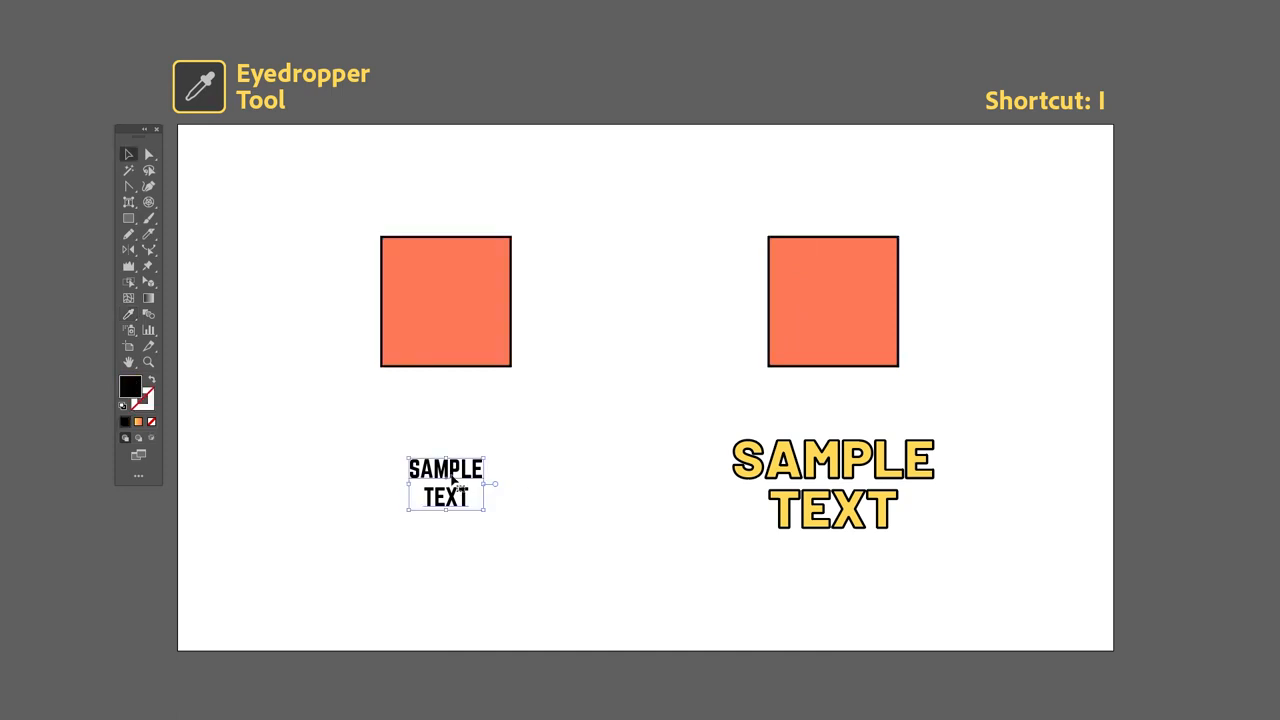
click(797, 467)
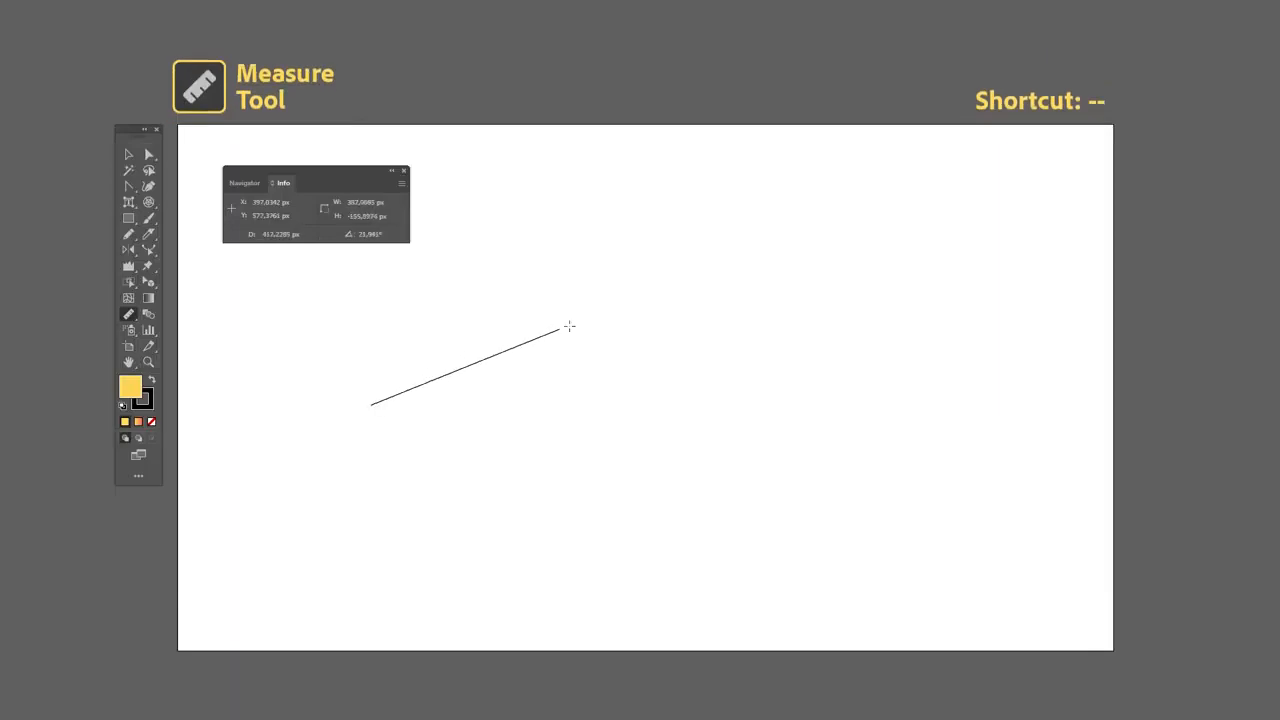
Step: Measure a diagonal distance across the empty artboard with the Measure tool
drag(569, 326, 805, 287)
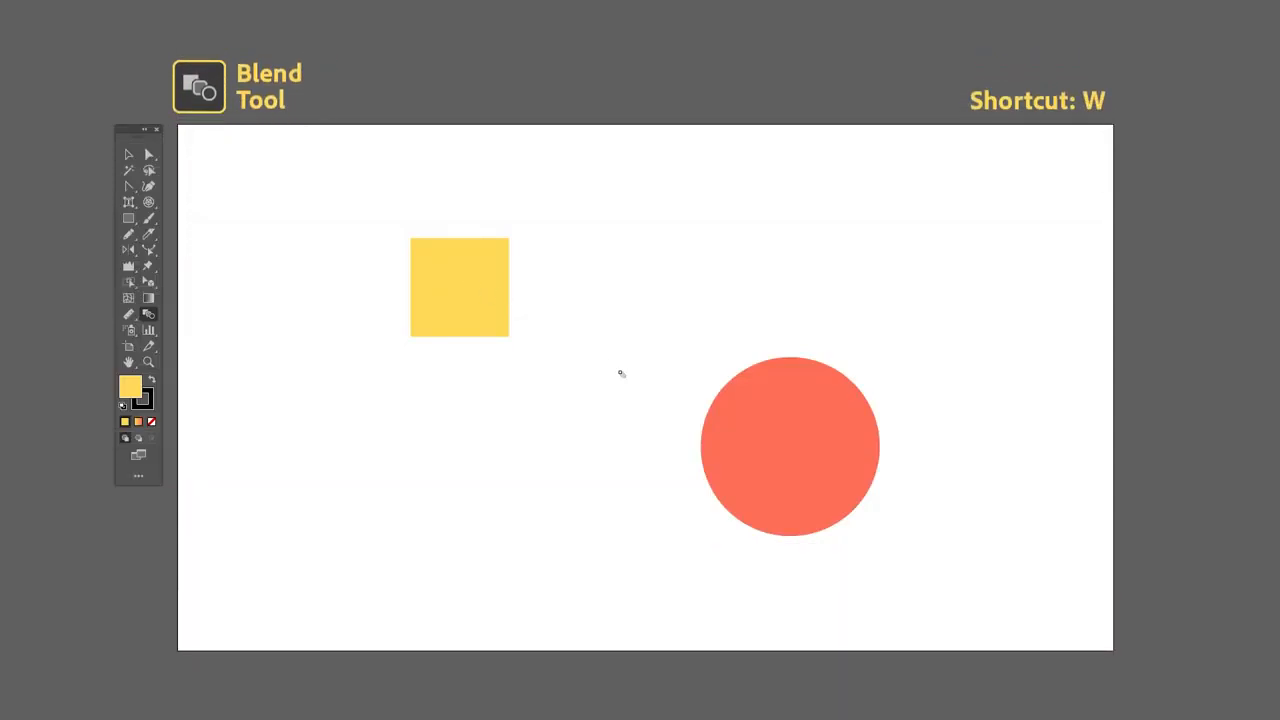
Step: Blend the yellow square into the orange circle with the Blend tool and reposition the circle within the blend
click(760, 447)
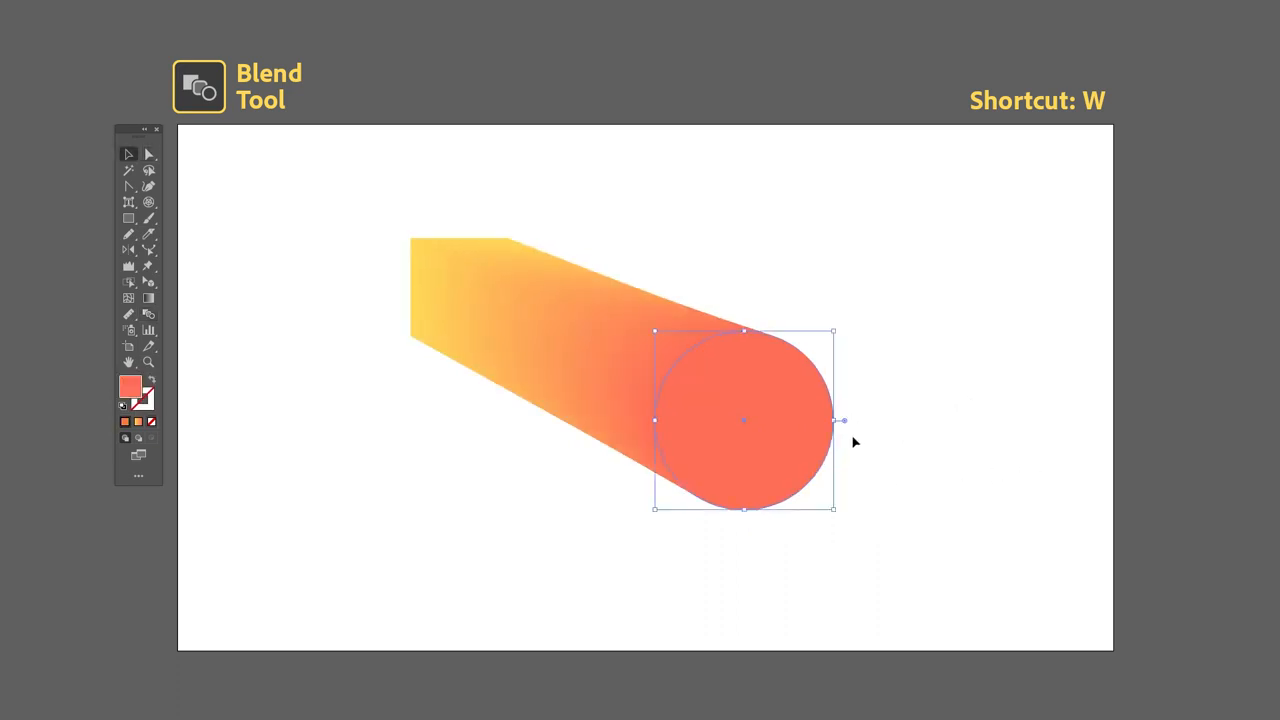
mouse_move(838, 420)
mouse_down()
mouse_move(889, 422)
mouse_move(851, 431)
mouse_move(977, 337)
mouse_move(886, 443)
mouse_move(533, 492)
mouse_move(457, 483)
mouse_move(731, 474)
mouse_move(855, 453)
mouse_move(960, 406)
mouse_up()
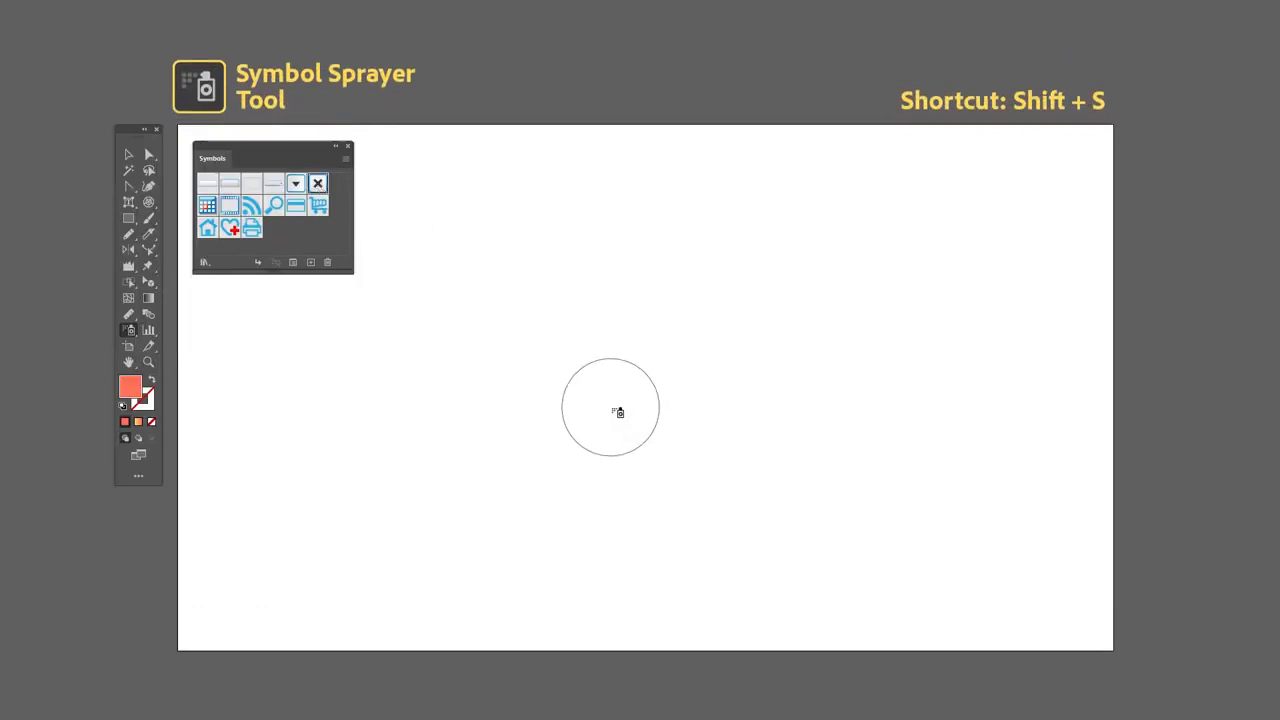
Step: Spray a cluster of X-button symbols around the artboard's upper center with the Symbol Sprayer
mouse_move(674, 294)
mouse_down()
mouse_move(638, 287)
mouse_move(623, 326)
mouse_move(661, 309)
mouse_move(636, 304)
mouse_move(650, 340)
mouse_move(685, 289)
mouse_move(624, 300)
mouse_move(654, 349)
mouse_move(698, 302)
mouse_move(615, 290)
mouse_move(630, 351)
mouse_move(697, 312)
mouse_move(632, 293)
mouse_move(601, 359)
mouse_move(694, 344)
mouse_move(650, 281)
mouse_up()
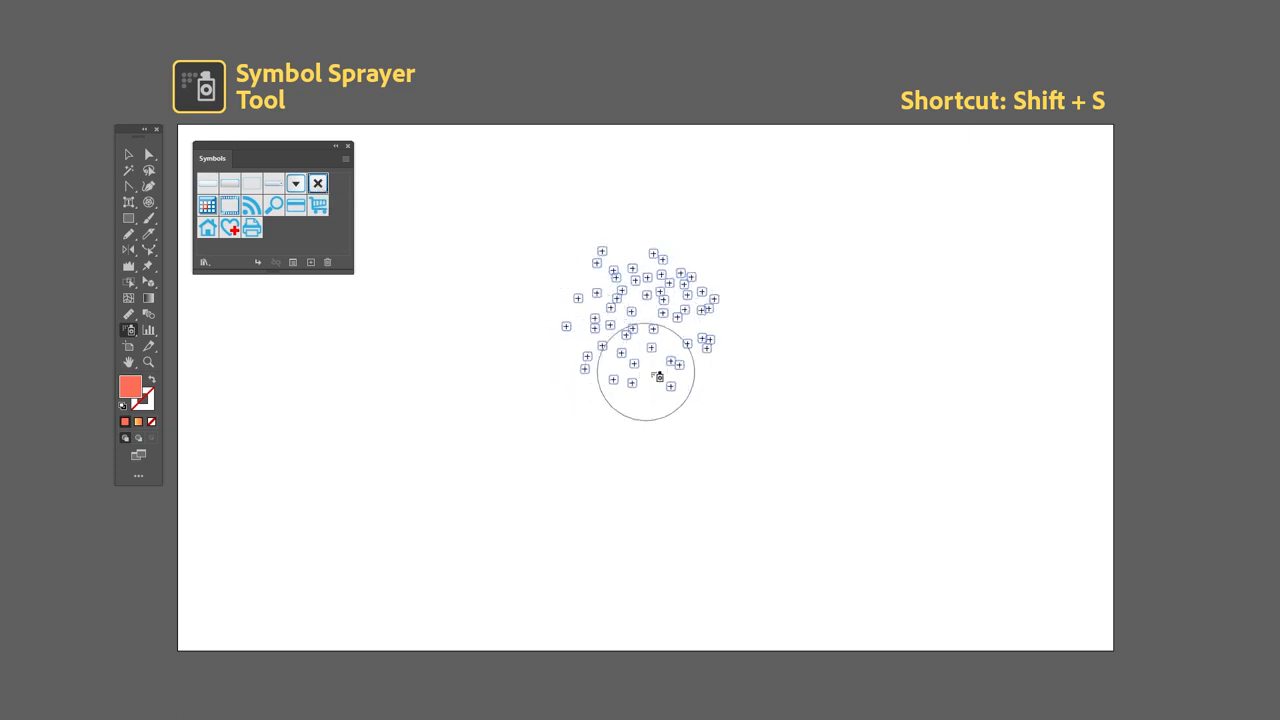
mouse_move(522, 354)
mouse_down()
mouse_move(610, 410)
mouse_move(658, 347)
mouse_move(588, 319)
mouse_move(567, 388)
mouse_move(623, 350)
mouse_move(584, 368)
mouse_move(637, 401)
mouse_up()
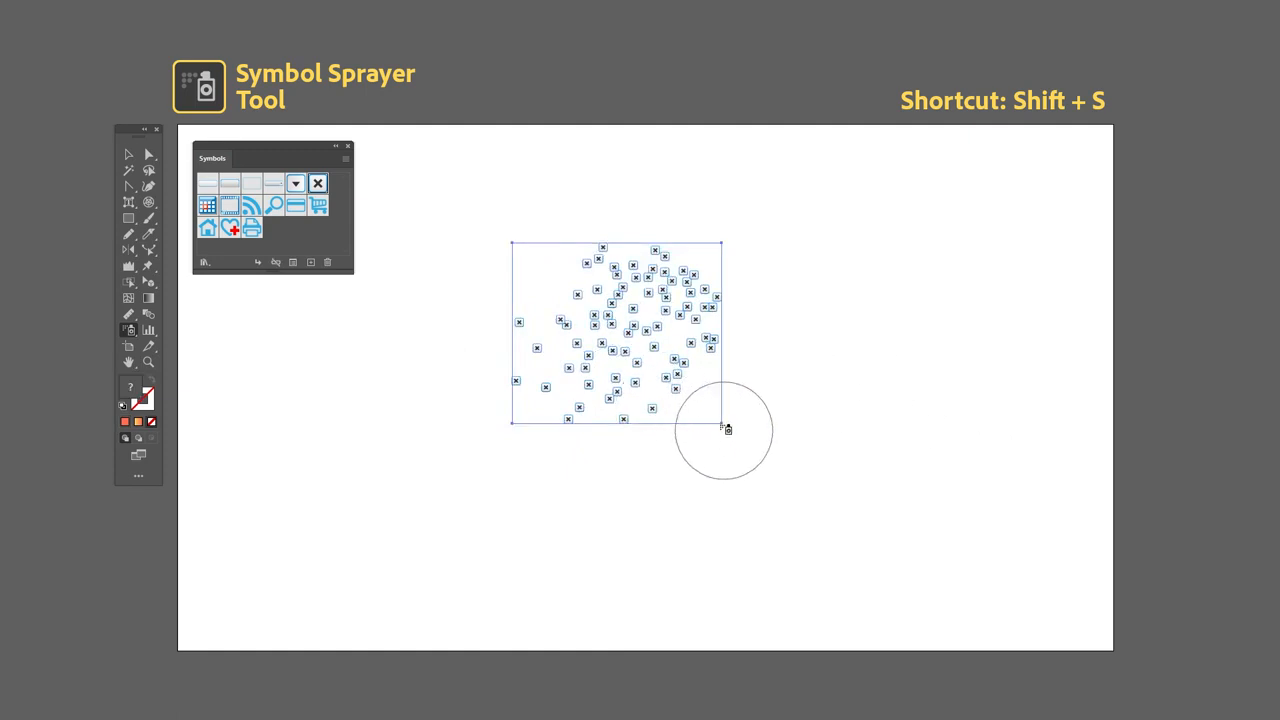
Step: Enlarge the sprayed symbol set to roughly twice its size and move it to the center of the artboard
key(v)
drag(721, 424, 857, 537)
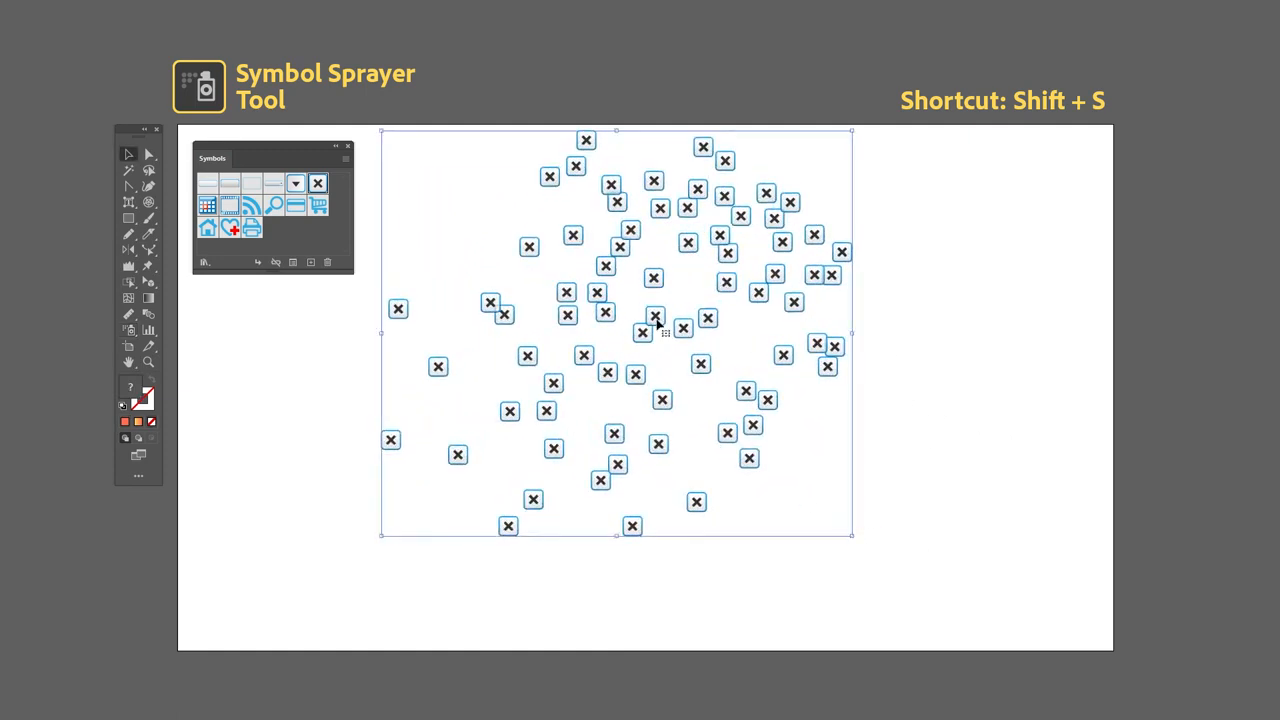
drag(657, 320, 679, 359)
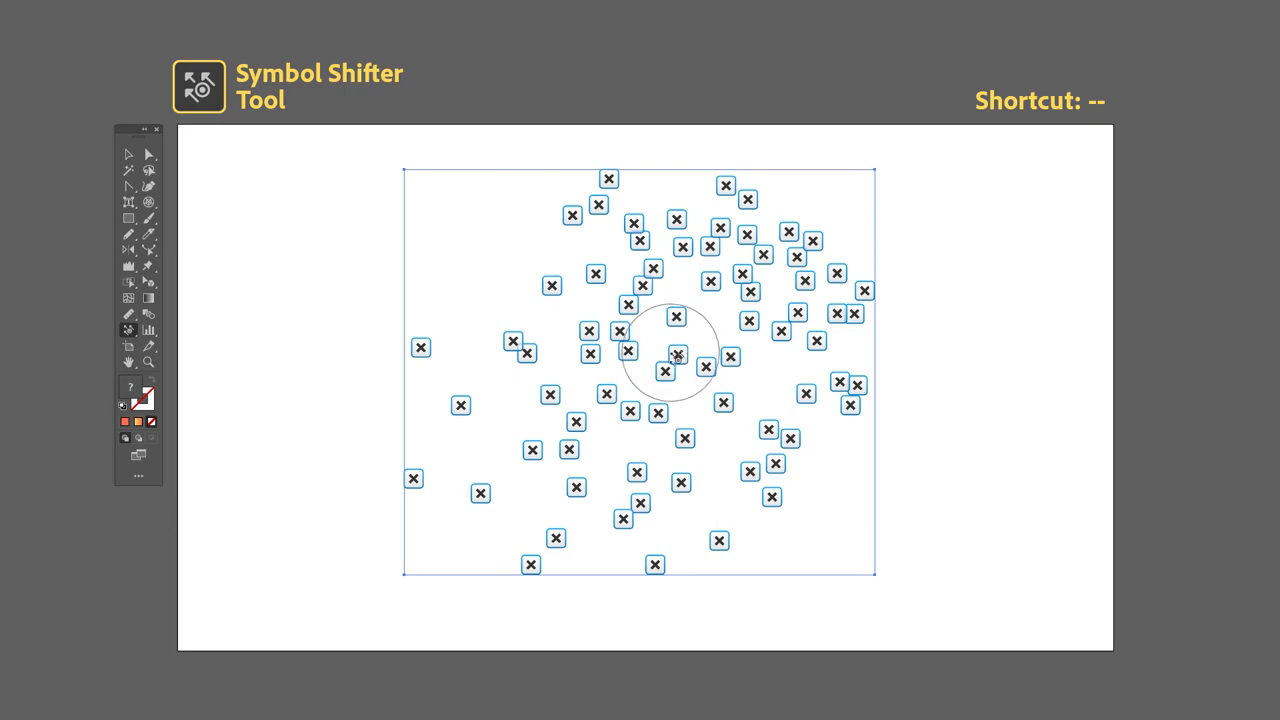
Step: Push the symbols up and left, down and right, and back inward with several Symbol Shifter strokes
drag(677, 355, 570, 288)
drag(584, 412, 489, 337)
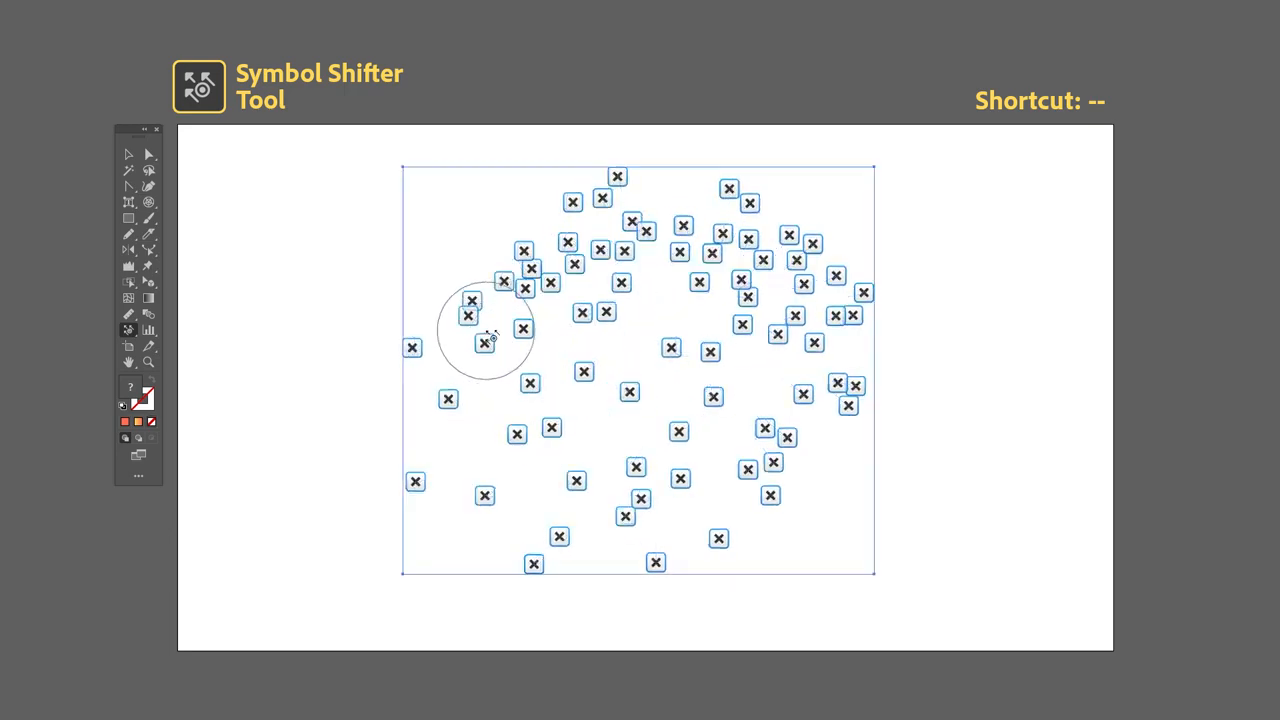
drag(582, 250, 682, 374)
drag(694, 249, 798, 366)
drag(767, 478, 638, 377)
drag(532, 533, 674, 430)
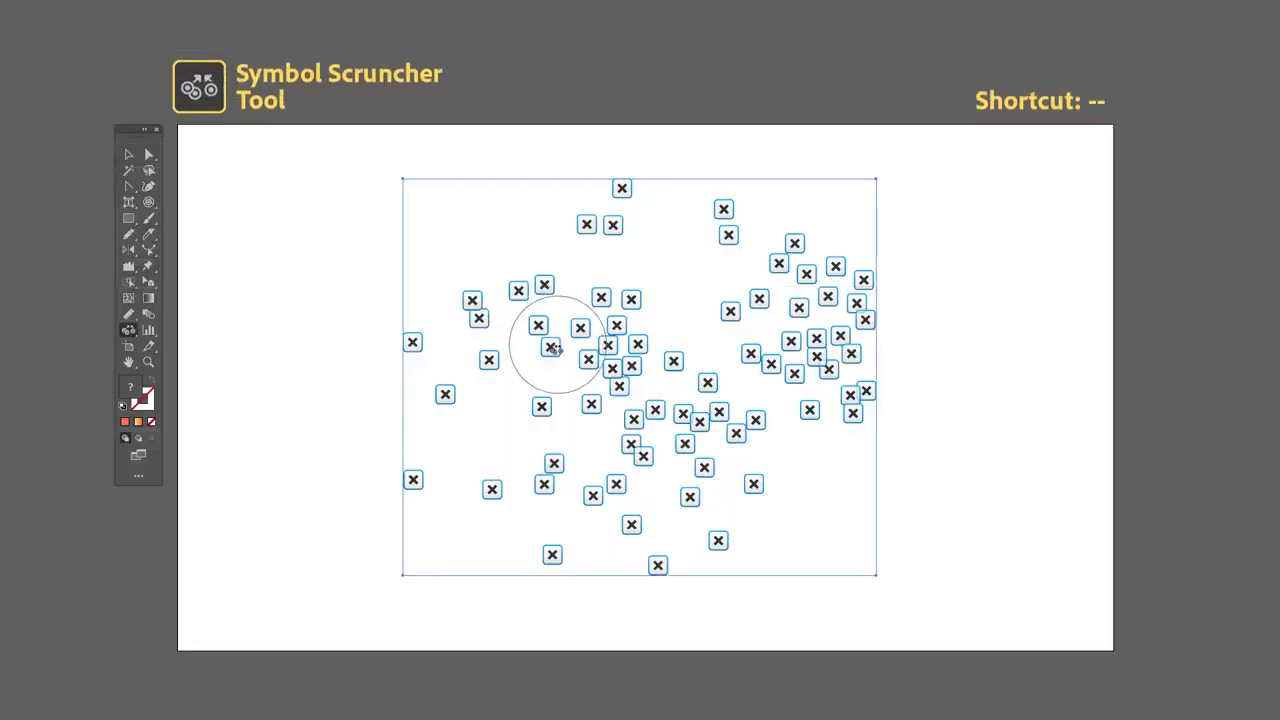
Step: Pull the symbols closer together in the set's left, right and lower-middle areas with the Symbol Scruncher
drag(551, 347, 628, 390)
drag(752, 357, 745, 355)
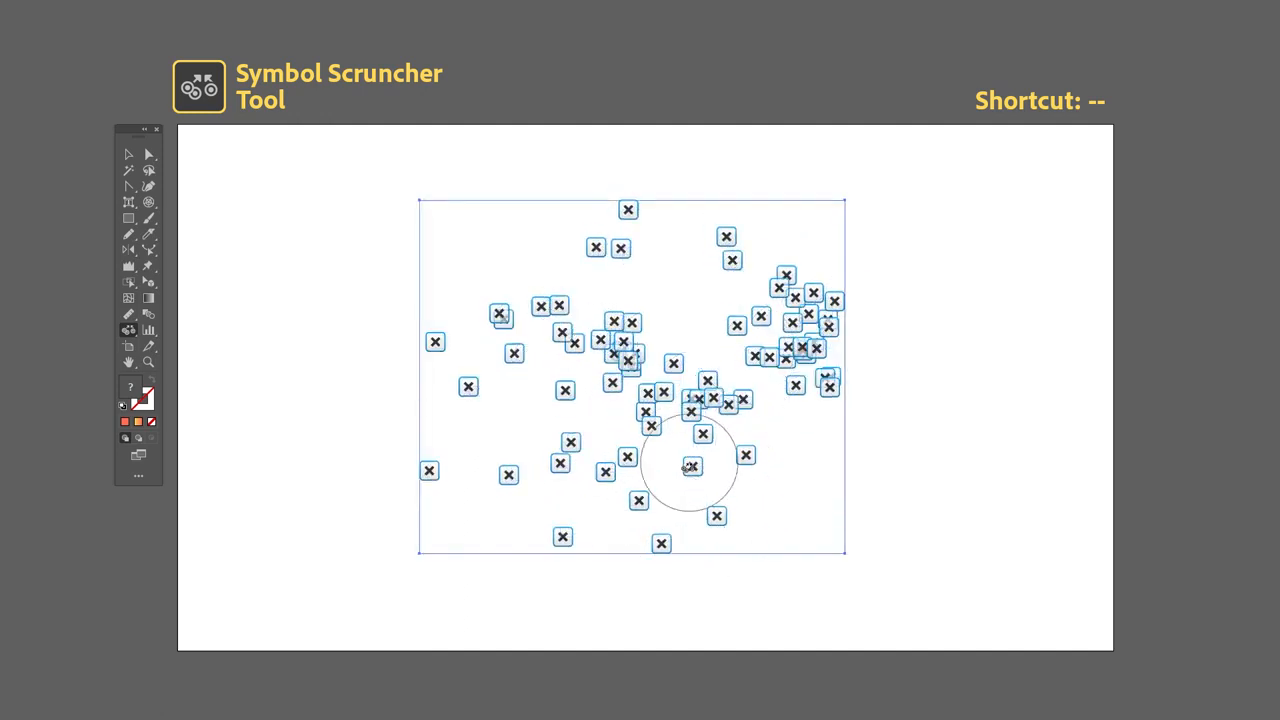
drag(690, 467, 691, 467)
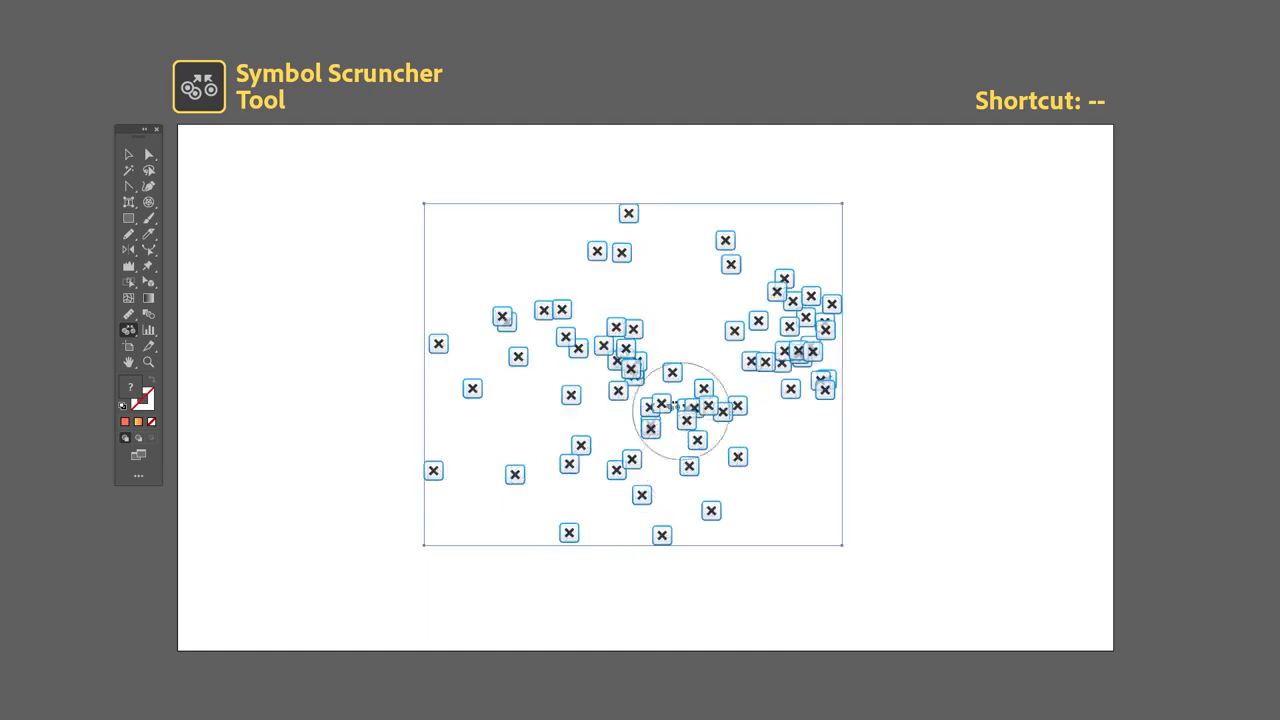
Step: Spread the symbols apart around the center and right side of the set with the Symbol Scruncher
alt+click(636, 363)
alt+click(834, 345)
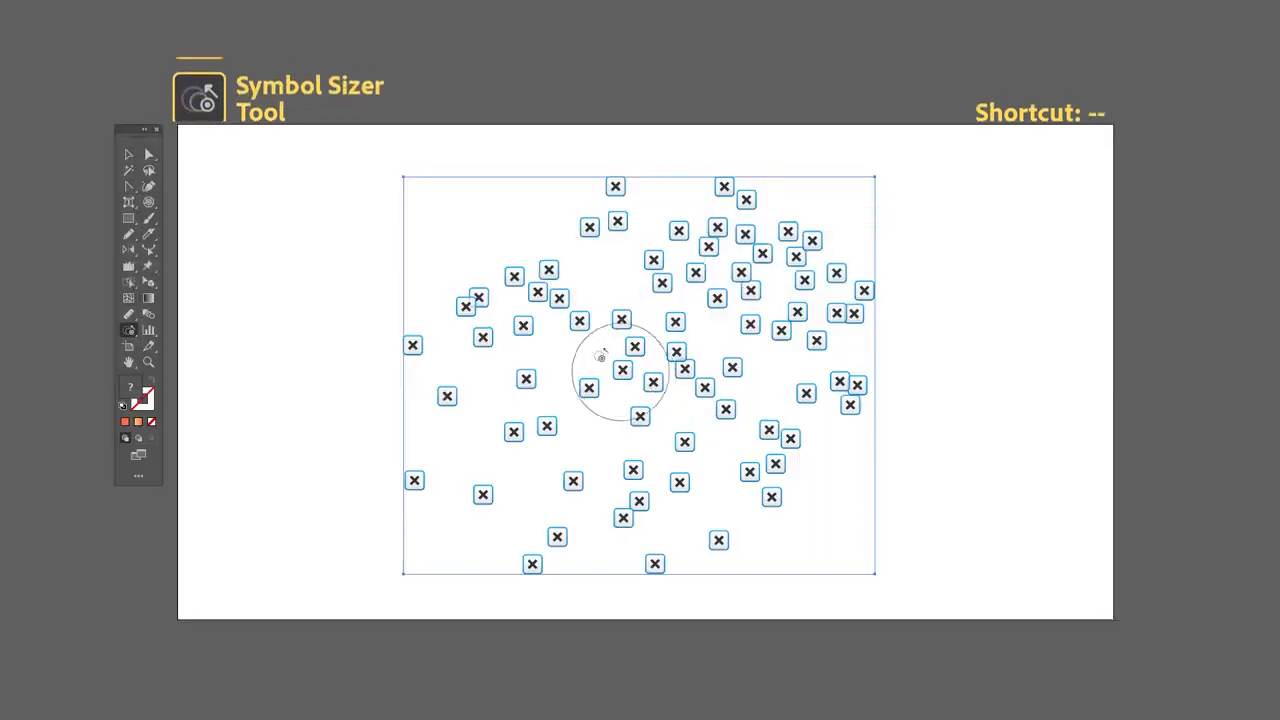
Step: Enlarge symbols in the set's upper-left, upper-right, lower-right, center and lower-left areas with the Symbol Sizer
drag(531, 300, 531, 300)
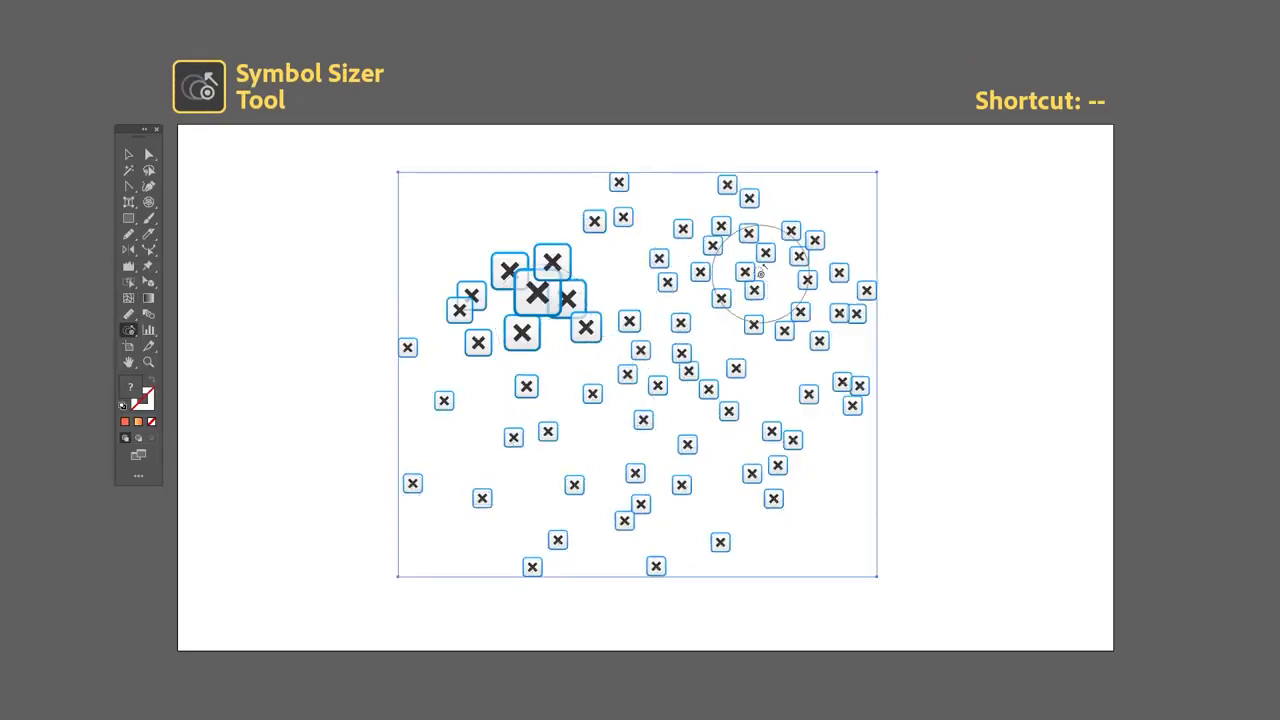
drag(761, 273, 762, 320)
drag(785, 468, 787, 475)
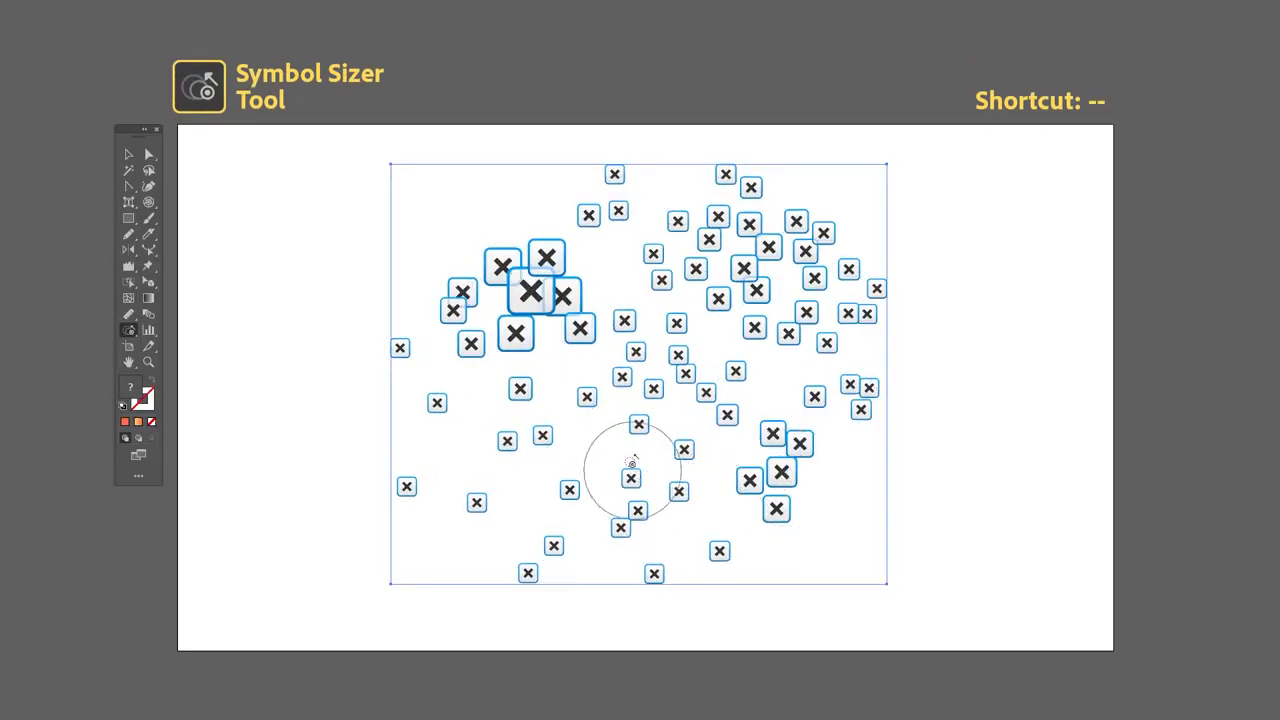
drag(652, 418, 650, 425)
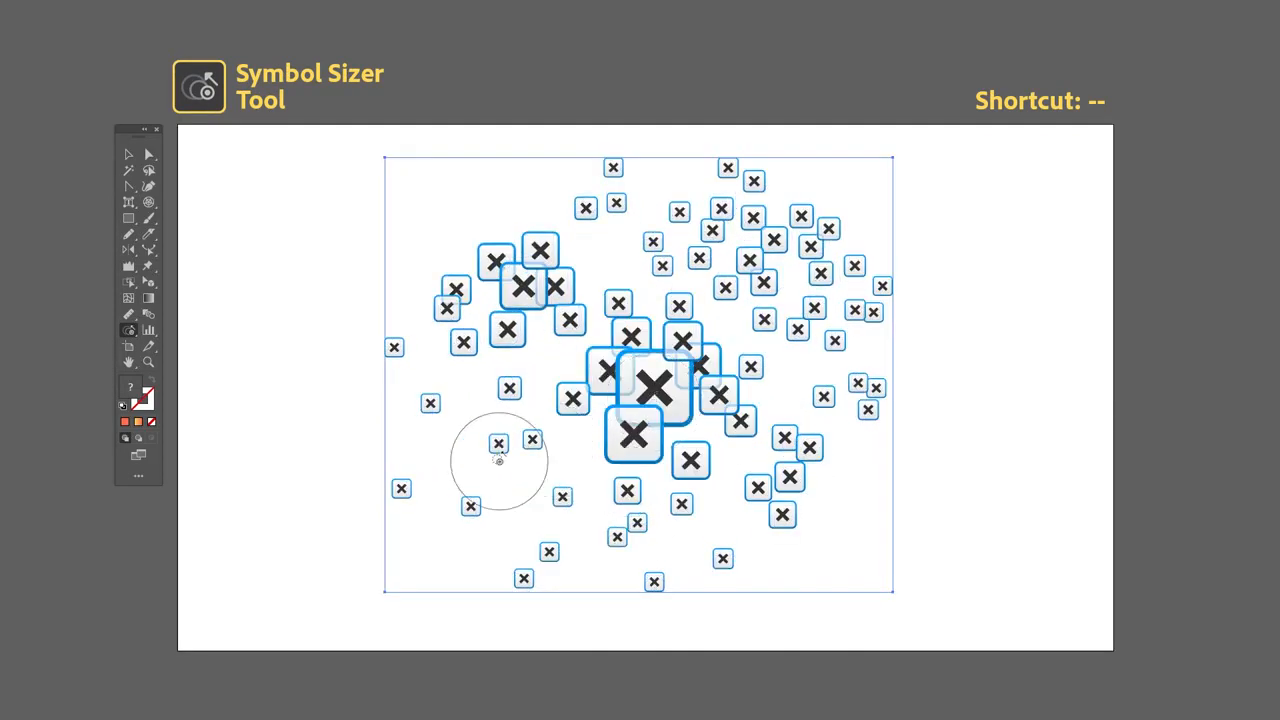
drag(499, 459, 533, 436)
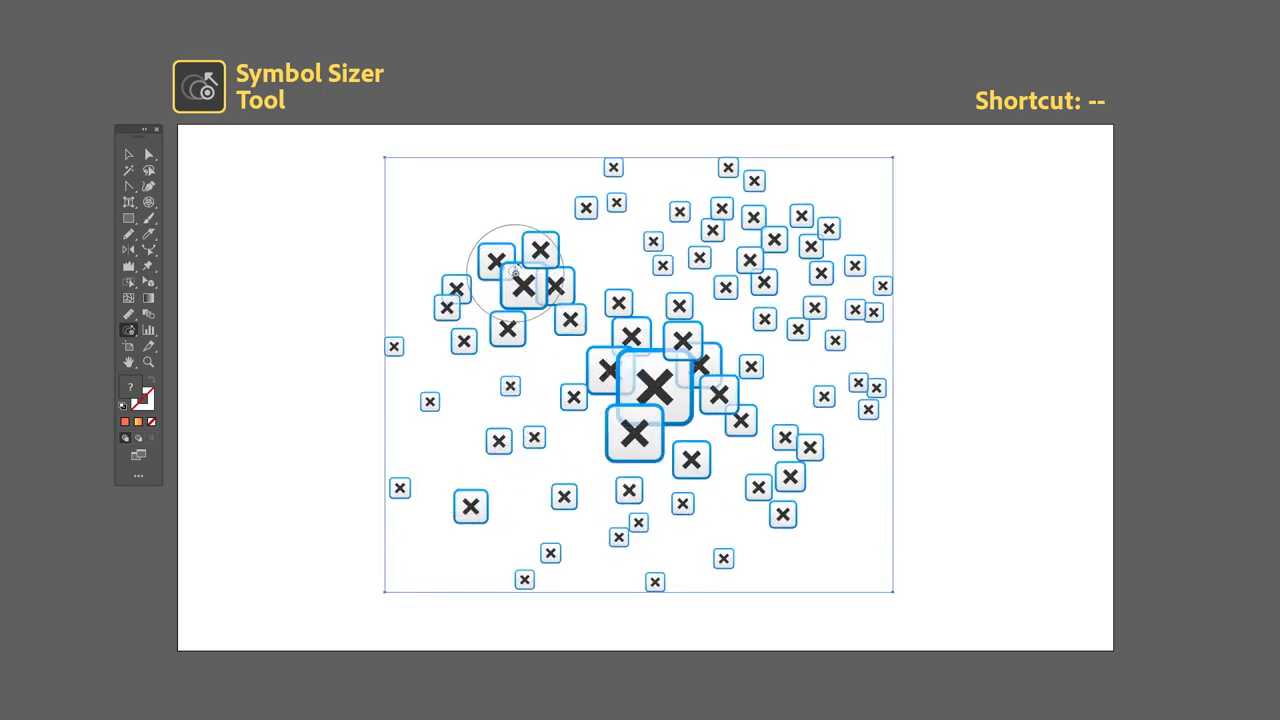
Step: Try shrinking the enlarged symbols in the upper-left and central areas of the set with the Symbol Sizer
drag(514, 278, 515, 312)
drag(650, 402, 657, 322)
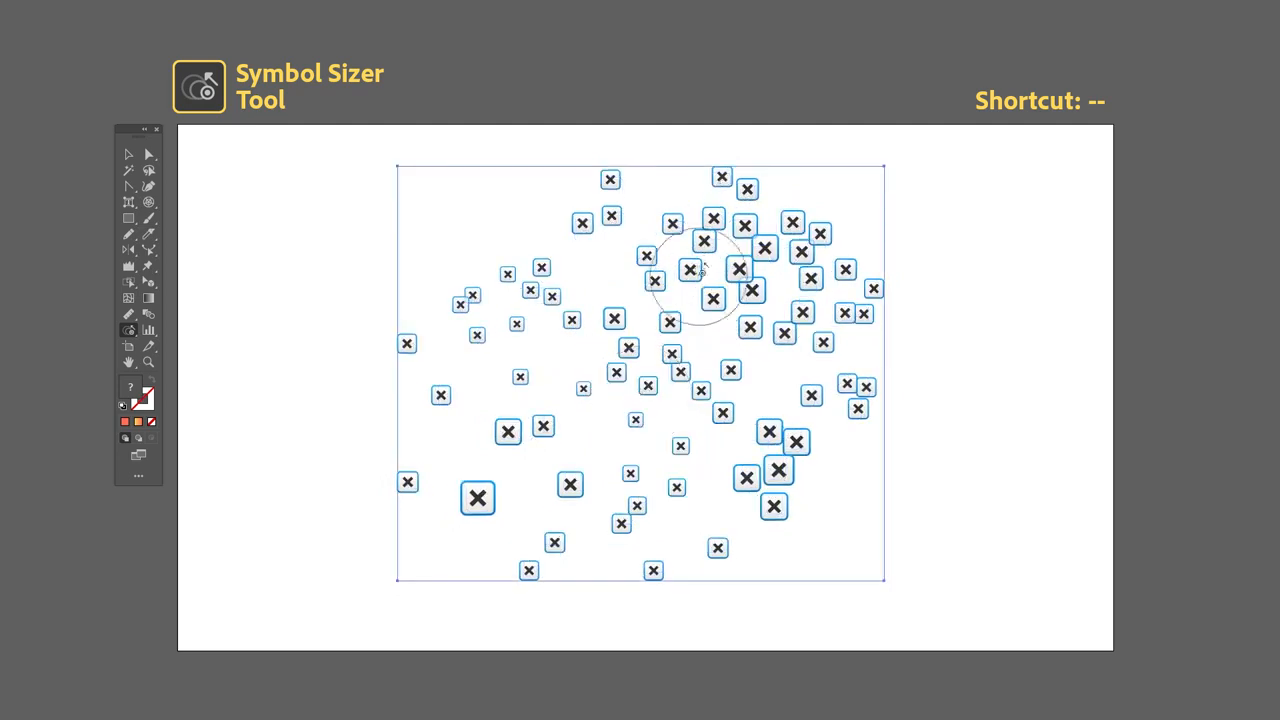
mouse_move(702, 271)
mouse_down()
mouse_move(762, 268)
mouse_move(784, 302)
mouse_move(763, 463)
mouse_move(733, 501)
mouse_move(670, 503)
mouse_move(645, 437)
mouse_move(674, 363)
mouse_move(629, 279)
mouse_move(503, 340)
mouse_up()
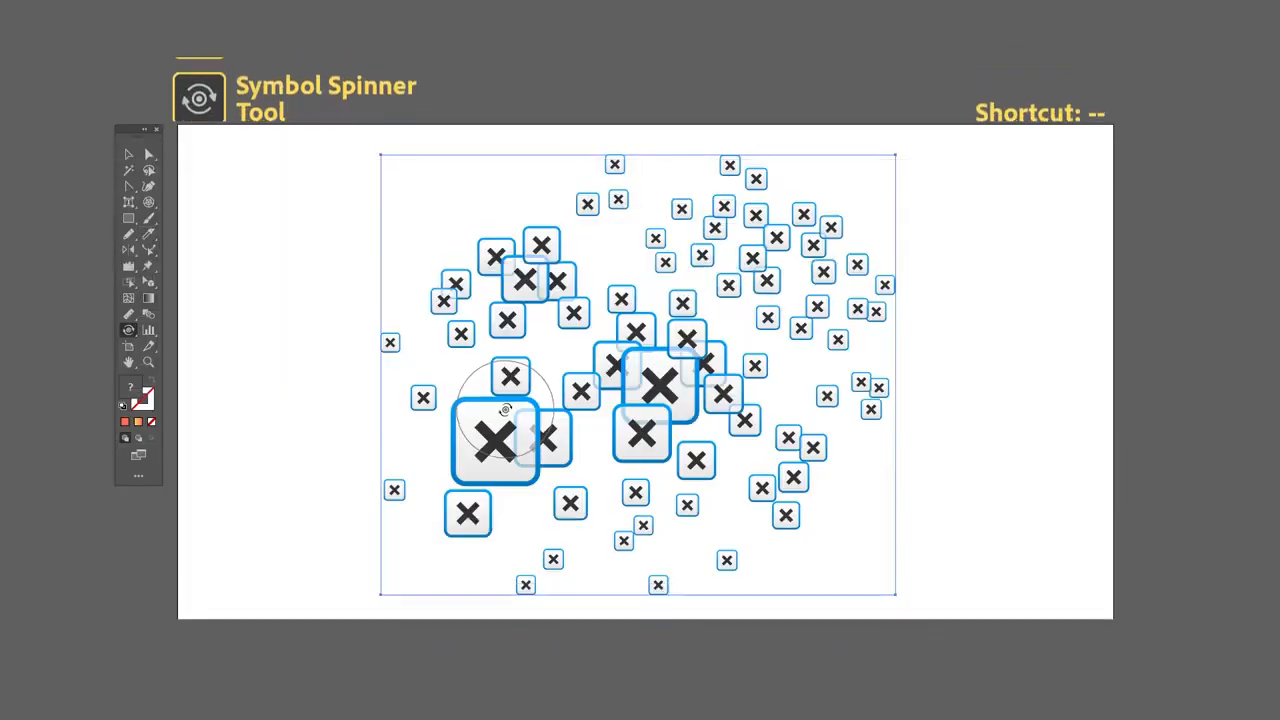
Step: Rotate the symbols across the left, upper, right and lower areas of the set with Symbol Spinner strokes
mouse_move(508, 386)
mouse_down()
mouse_move(512, 428)
mouse_move(482, 464)
mouse_up()
mouse_move(498, 338)
mouse_down()
mouse_move(502, 312)
mouse_move(586, 294)
mouse_move(622, 320)
mouse_move(727, 240)
mouse_move(806, 348)
mouse_up()
mouse_move(815, 405)
mouse_down()
mouse_move(750, 410)
mouse_move(674, 328)
mouse_move(686, 238)
mouse_move(778, 300)
mouse_up()
mouse_move(772, 409)
mouse_down()
mouse_move(743, 481)
mouse_move(660, 481)
mouse_move(698, 387)
mouse_move(604, 408)
mouse_move(655, 525)
mouse_up()
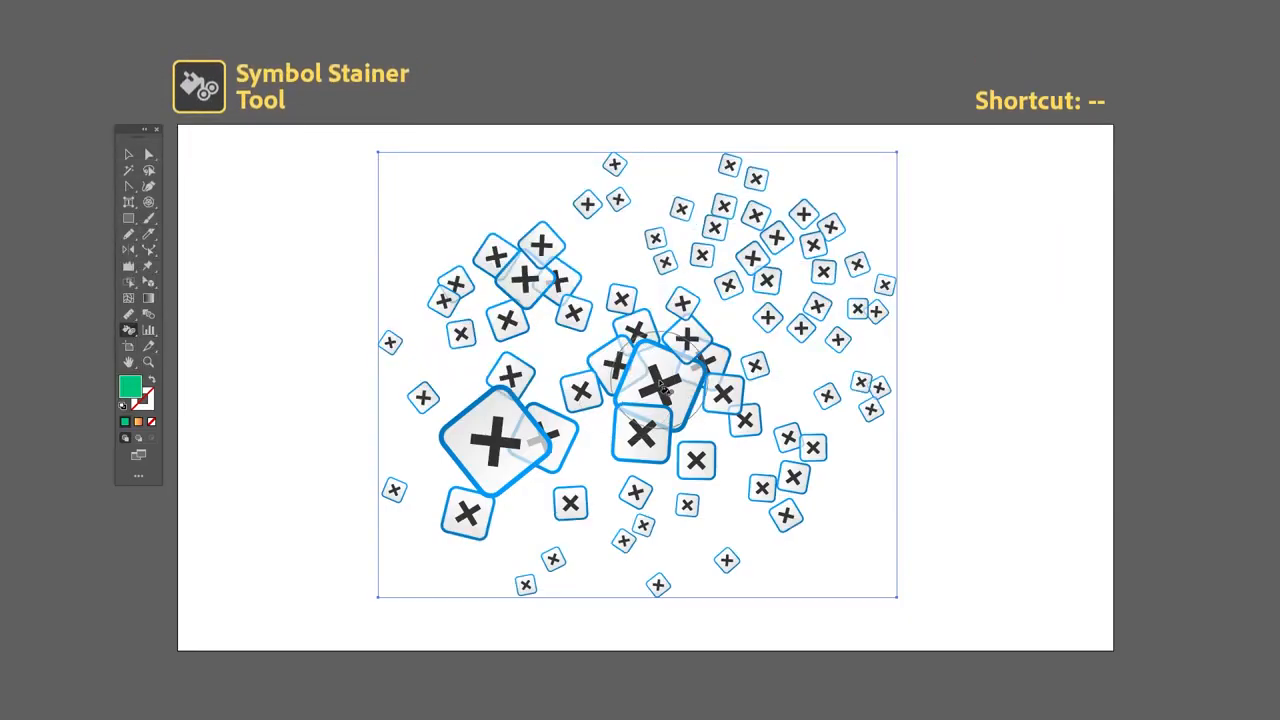
Step: Tint the central, upper-right, upper-left and lower-left symbols green with the Symbol Stainer
click(669, 378)
mouse_move(790, 335)
mouse_down()
mouse_move(810, 280)
mouse_move(686, 214)
mouse_up()
click(510, 275)
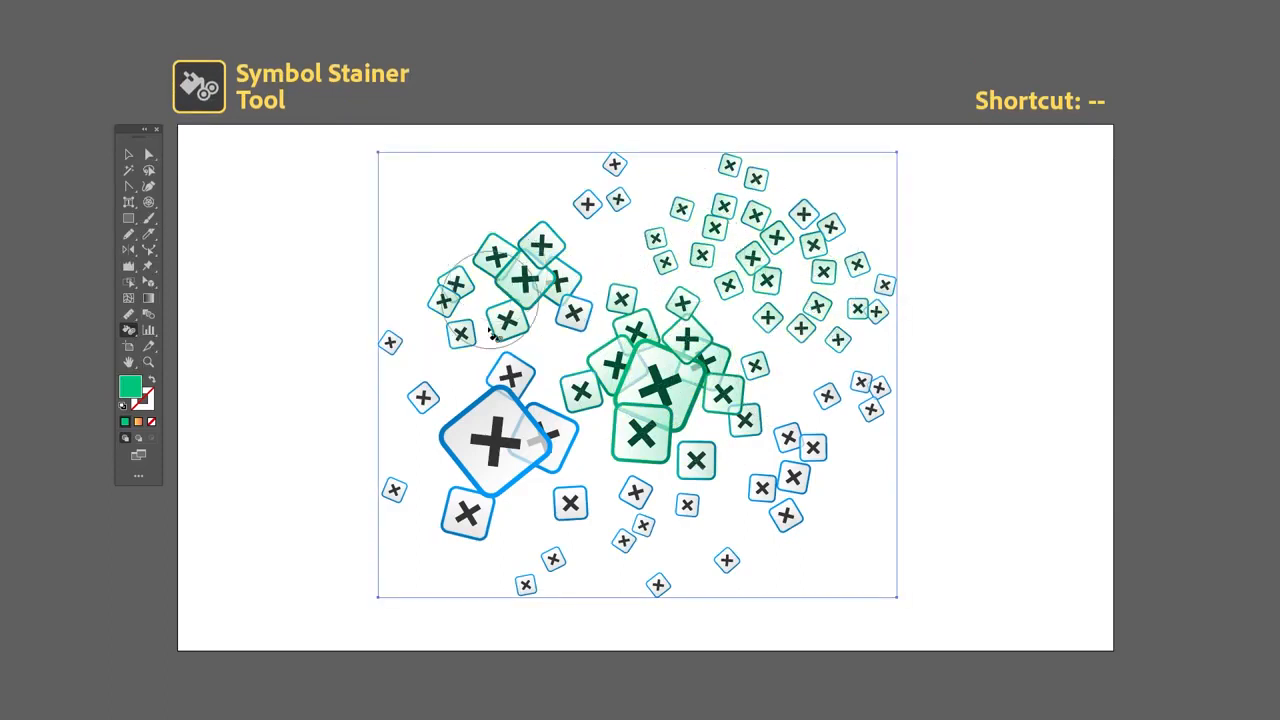
click(488, 520)
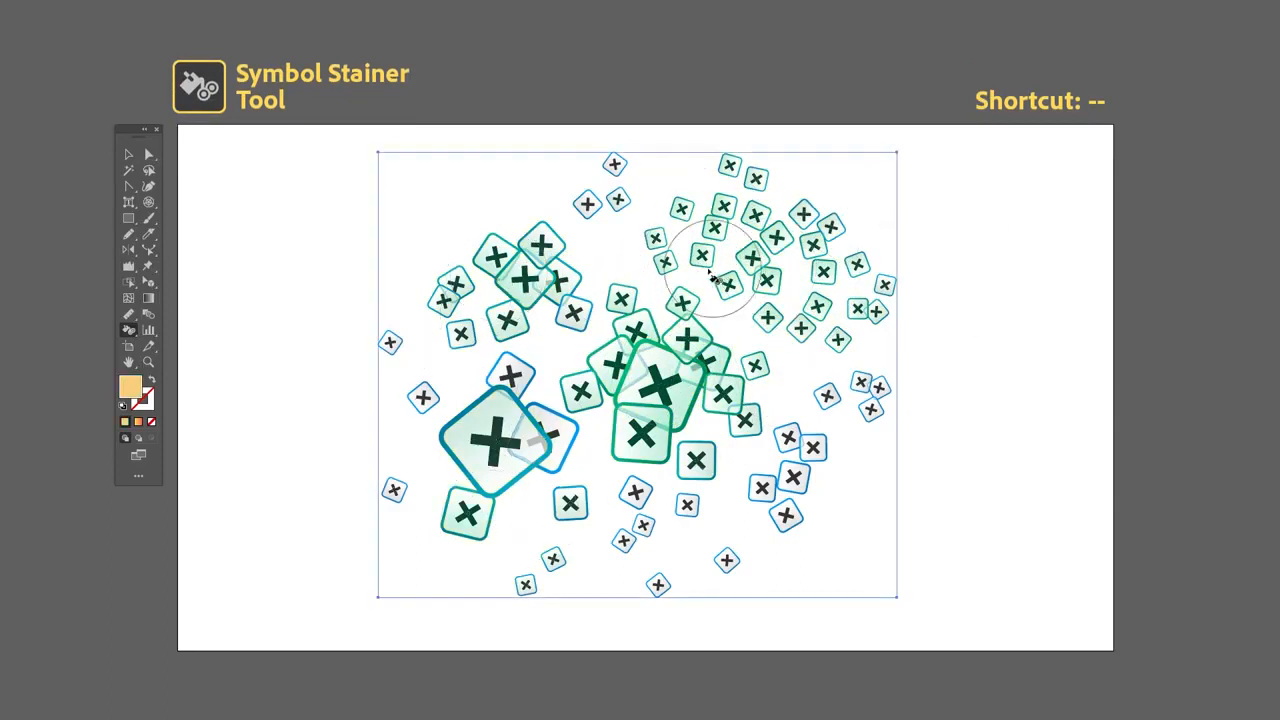
Step: Tint the upper-middle, lower-right, lower-middle and left symbols light orange-yellow with the Symbol Stainer
click(647, 241)
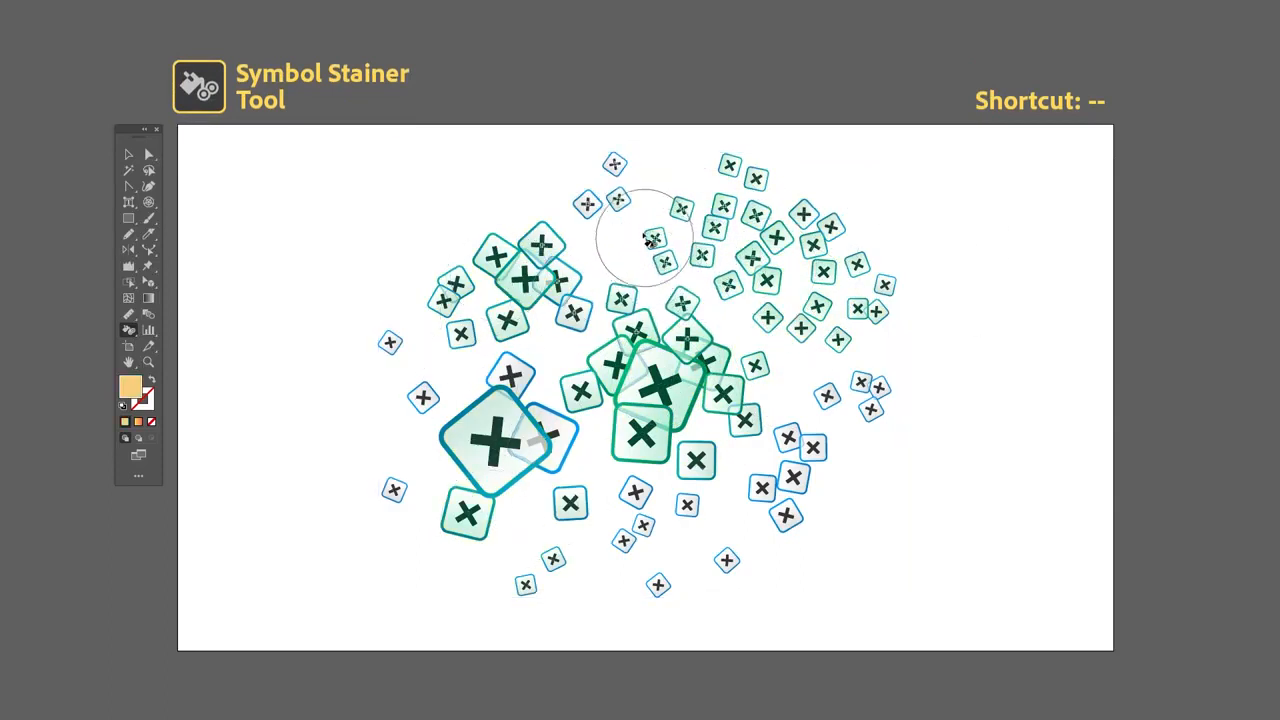
click(790, 479)
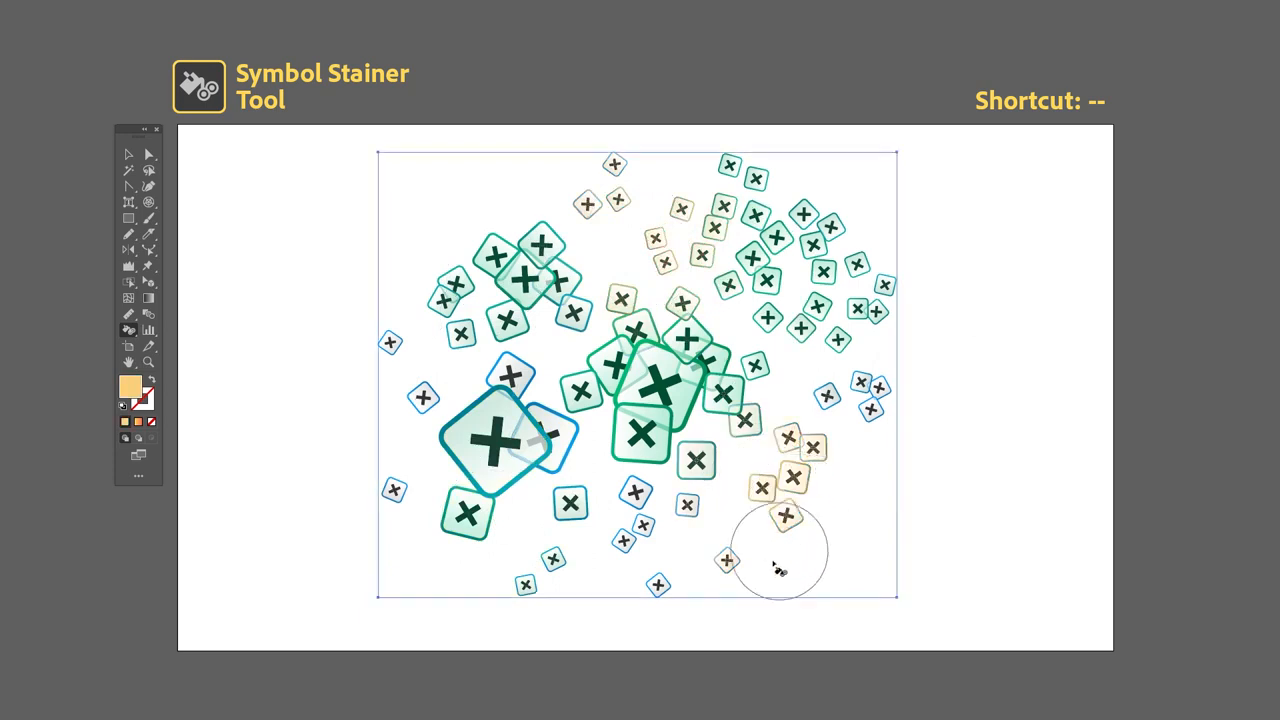
click(613, 547)
click(541, 420)
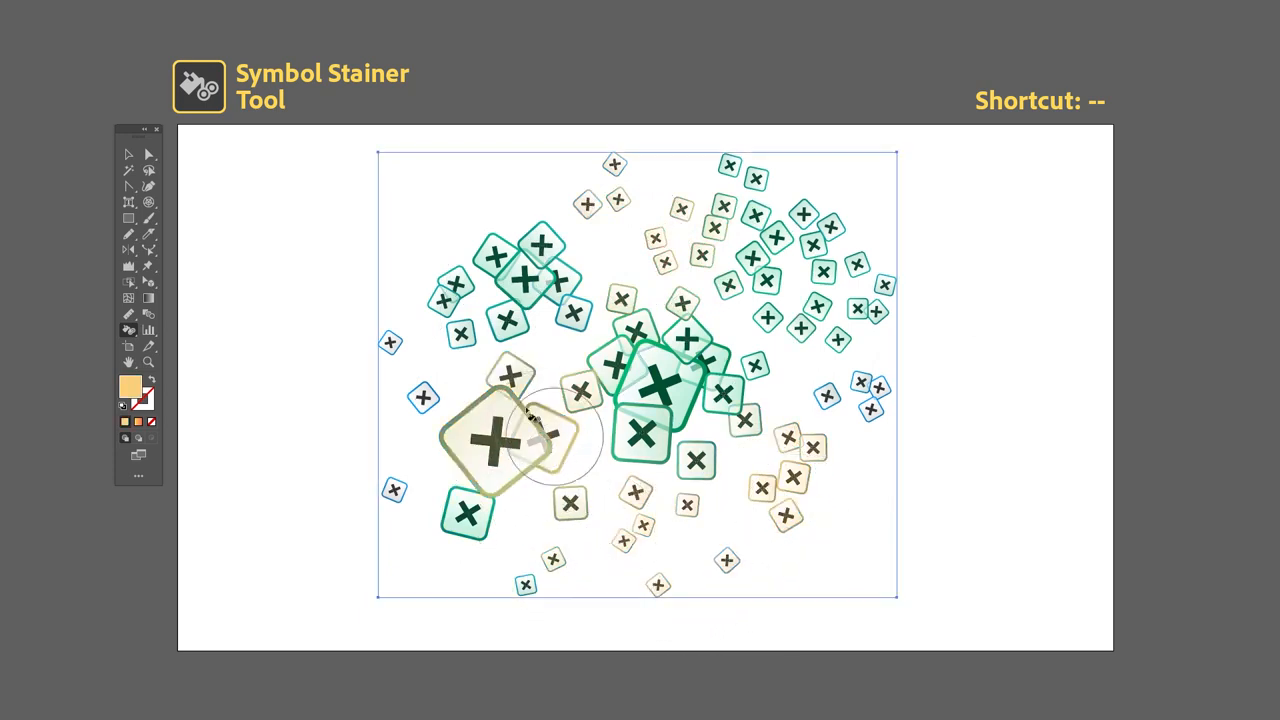
click(422, 342)
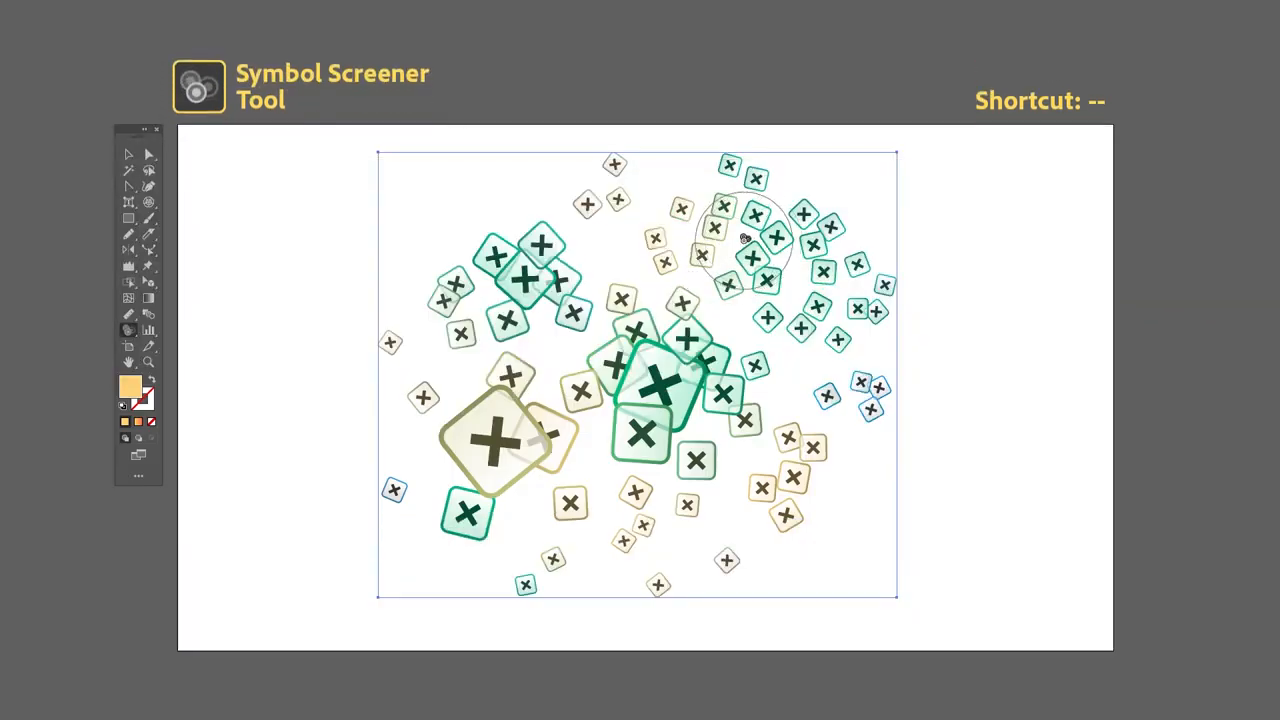
Step: Make the upper-right, far-right, central, left and lower-middle symbols more transparent with the Symbol Screener
click(744, 238)
click(857, 388)
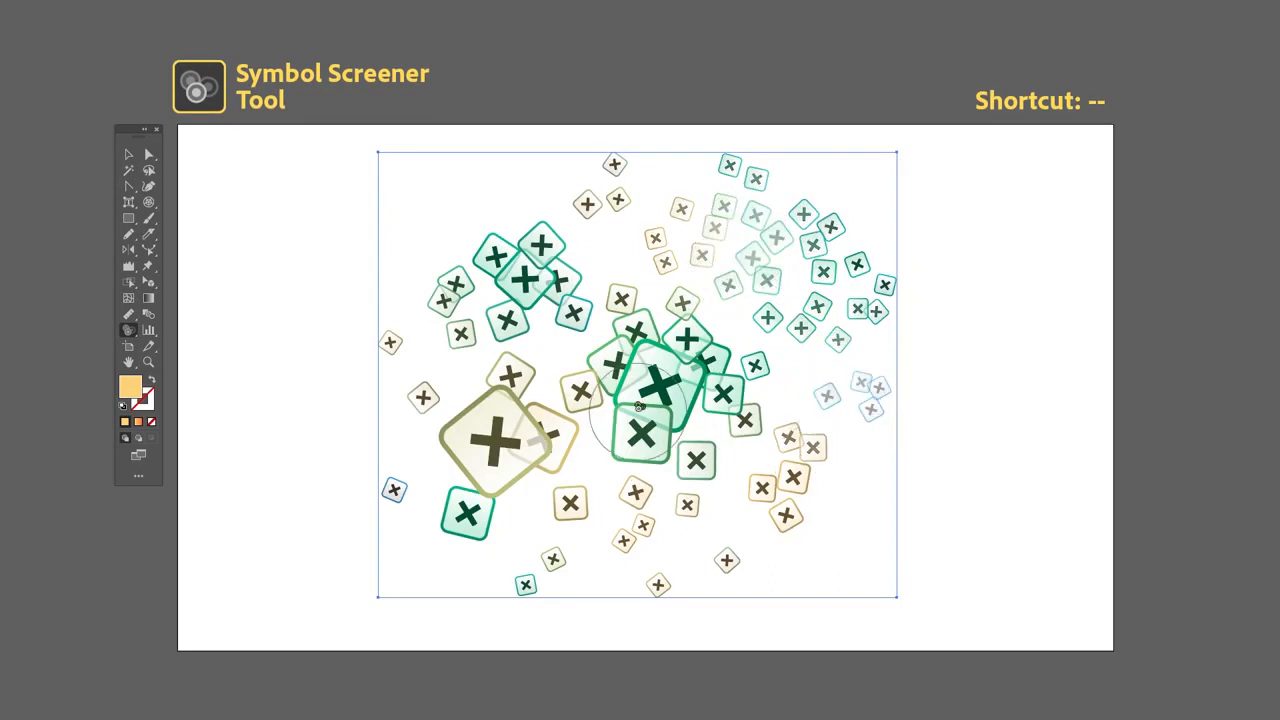
click(638, 407)
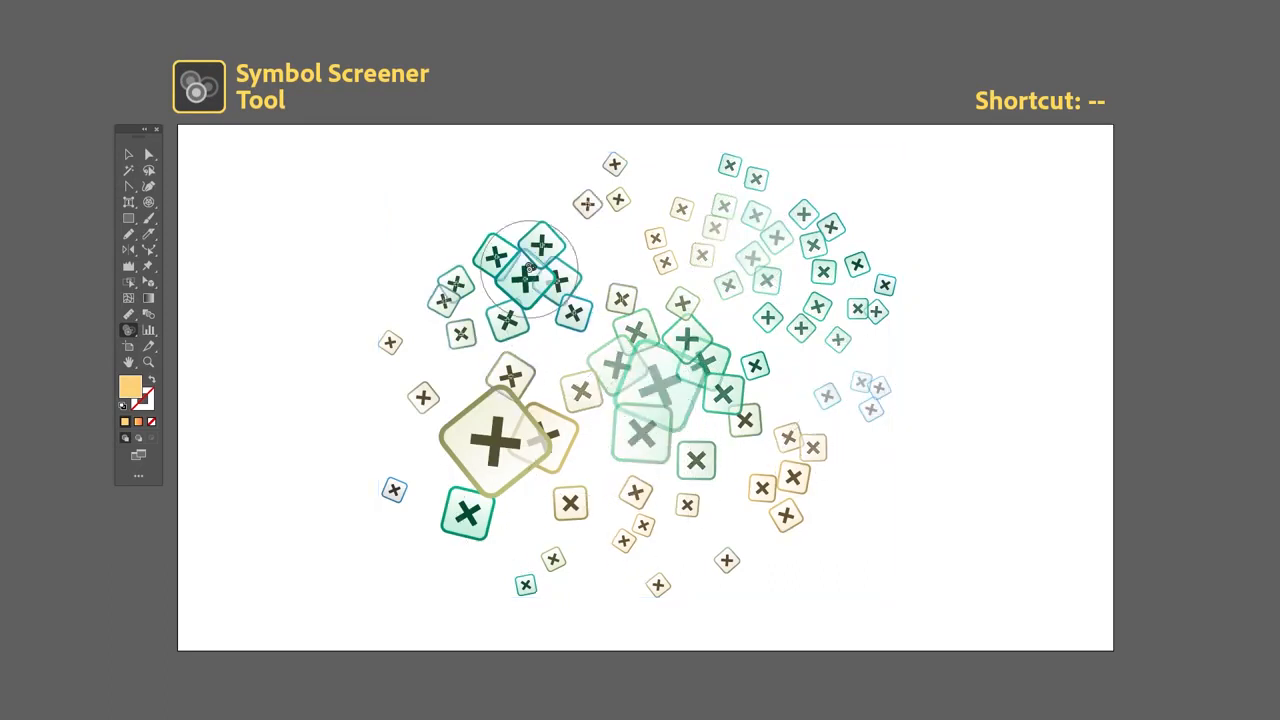
mouse_move(528, 268)
mouse_down()
mouse_move(541, 331)
mouse_move(517, 428)
mouse_move(463, 390)
mouse_up()
click(643, 543)
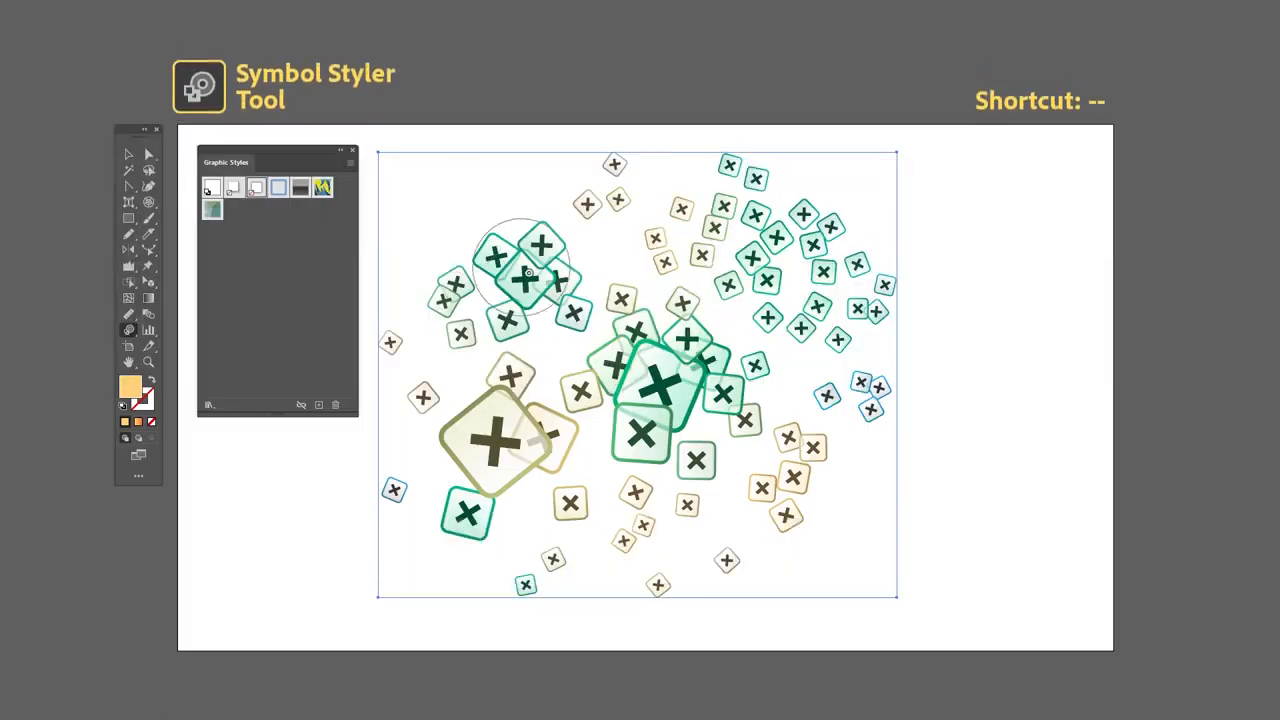
Step: Apply a gray graphic style to the upper-left, right, central and lower-left symbols with the Symbol Styler
drag(520, 262, 530, 268)
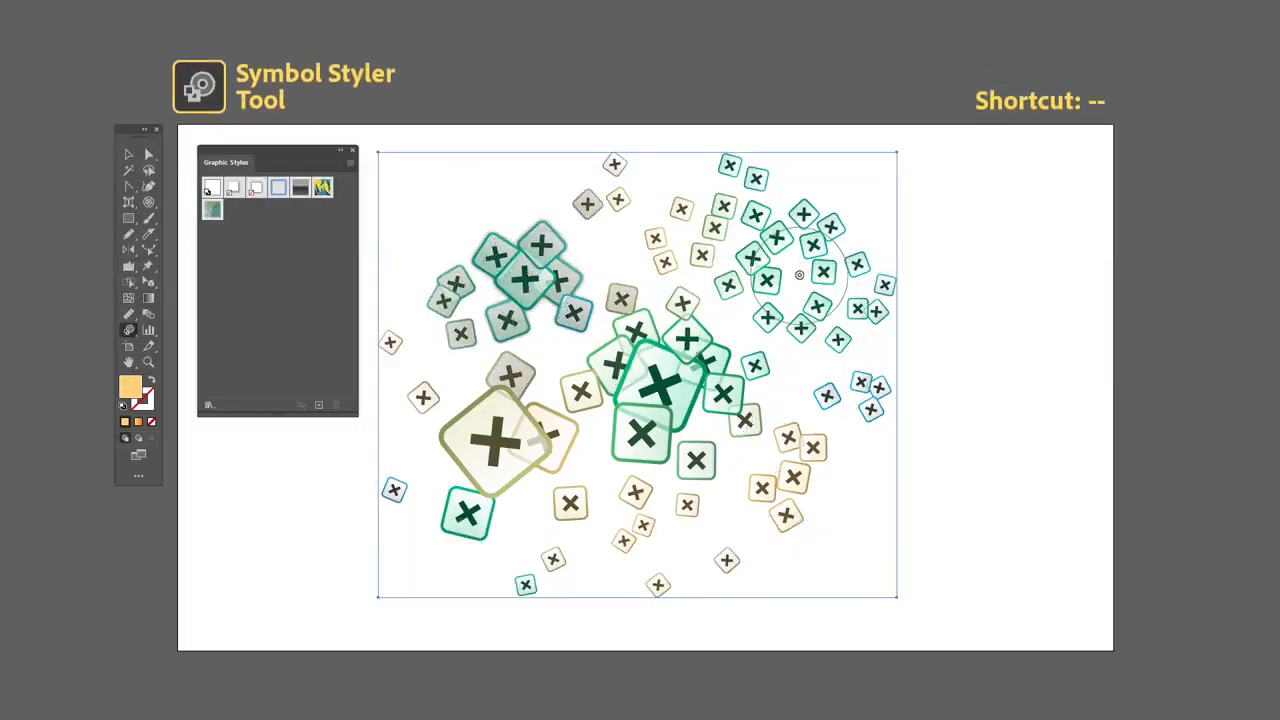
click(833, 490)
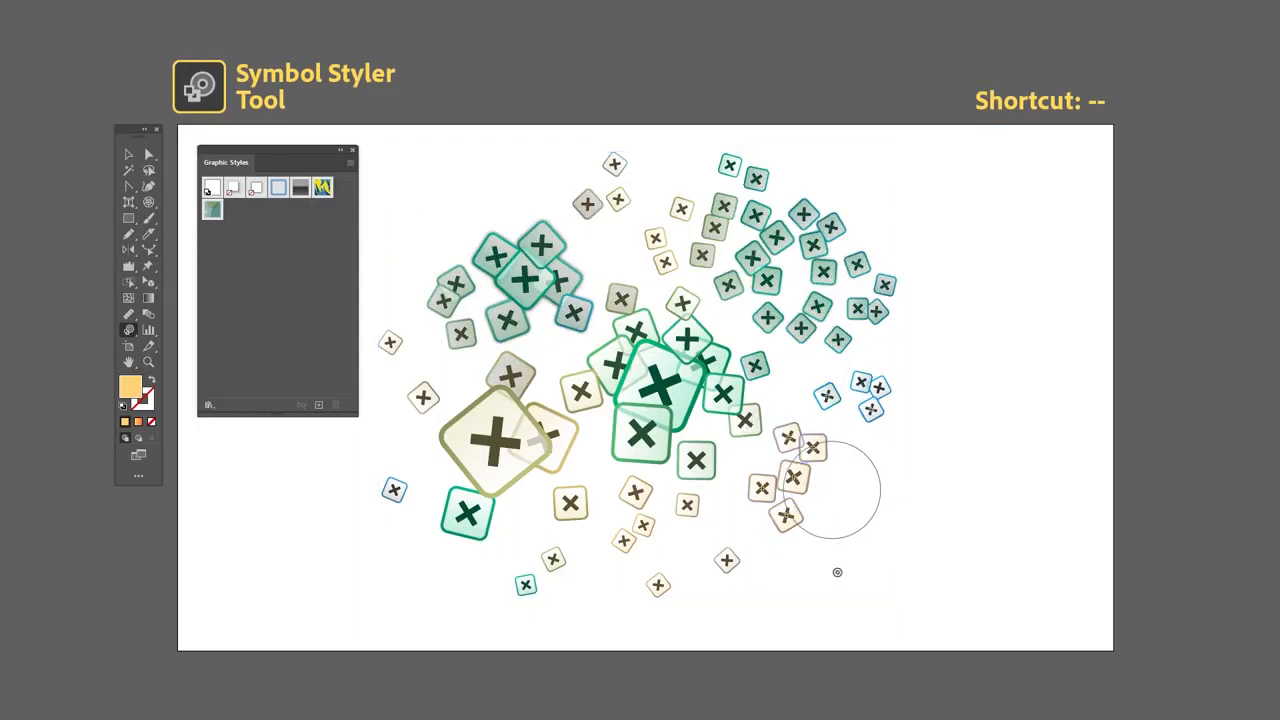
mouse_move(688, 551)
mouse_down()
mouse_move(657, 462)
mouse_move(671, 414)
mouse_move(647, 400)
mouse_move(646, 445)
mouse_move(702, 421)
mouse_move(675, 402)
mouse_up()
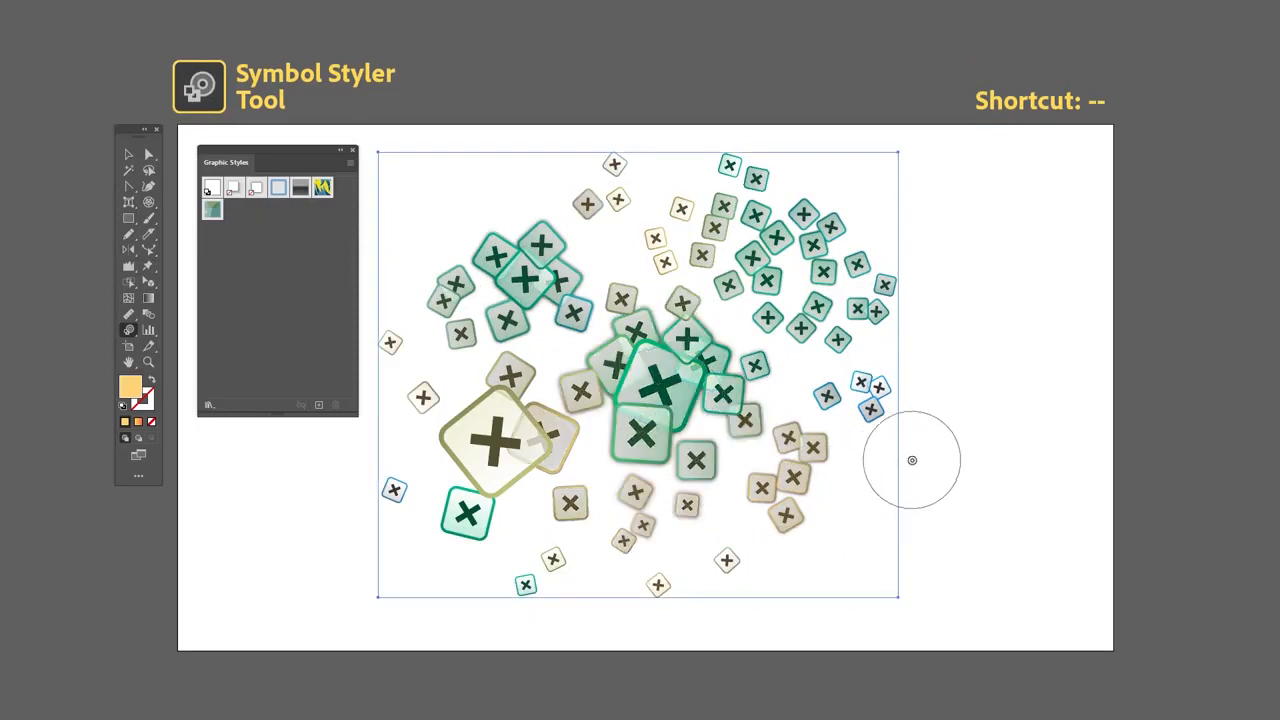
mouse_move(437, 540)
mouse_down()
mouse_move(457, 434)
mouse_move(555, 598)
mouse_up()
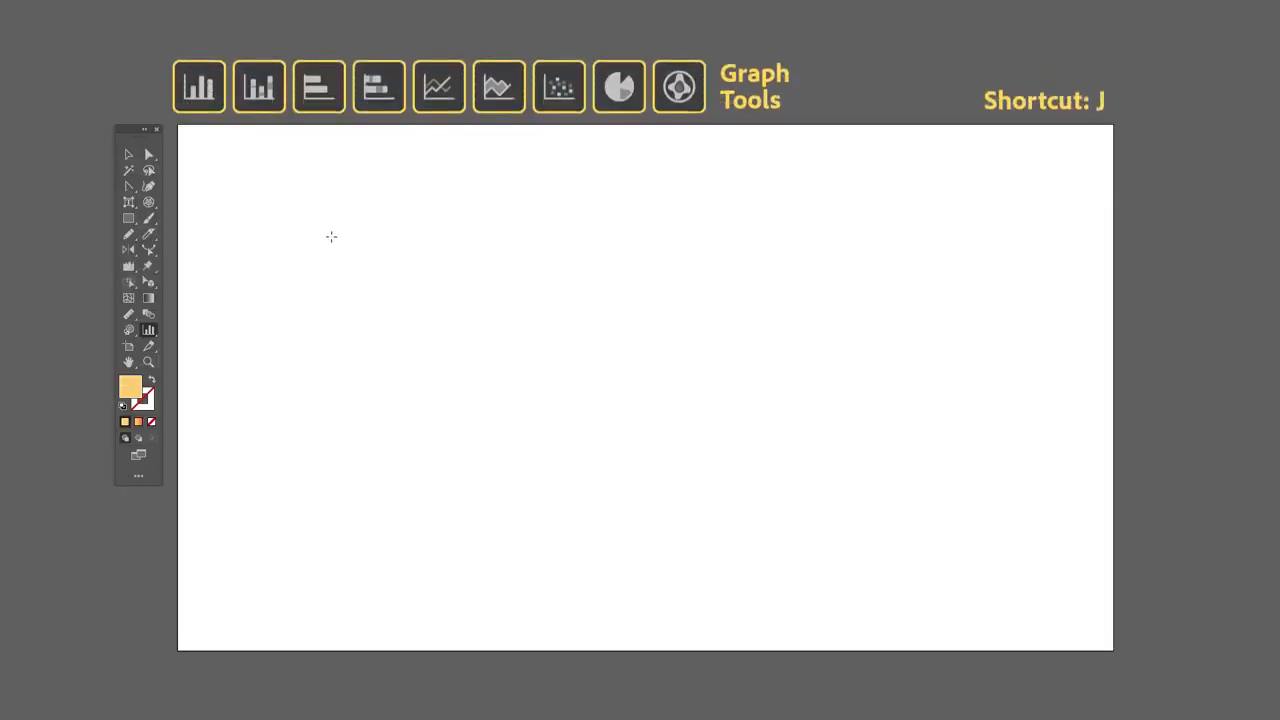
Step: Draw a column graph across the artboard with the values 10, 15, 5, 25, 30 and 12
drag(331, 236, 831, 506)
text(10	15	5	25	30	12)
key(Return)
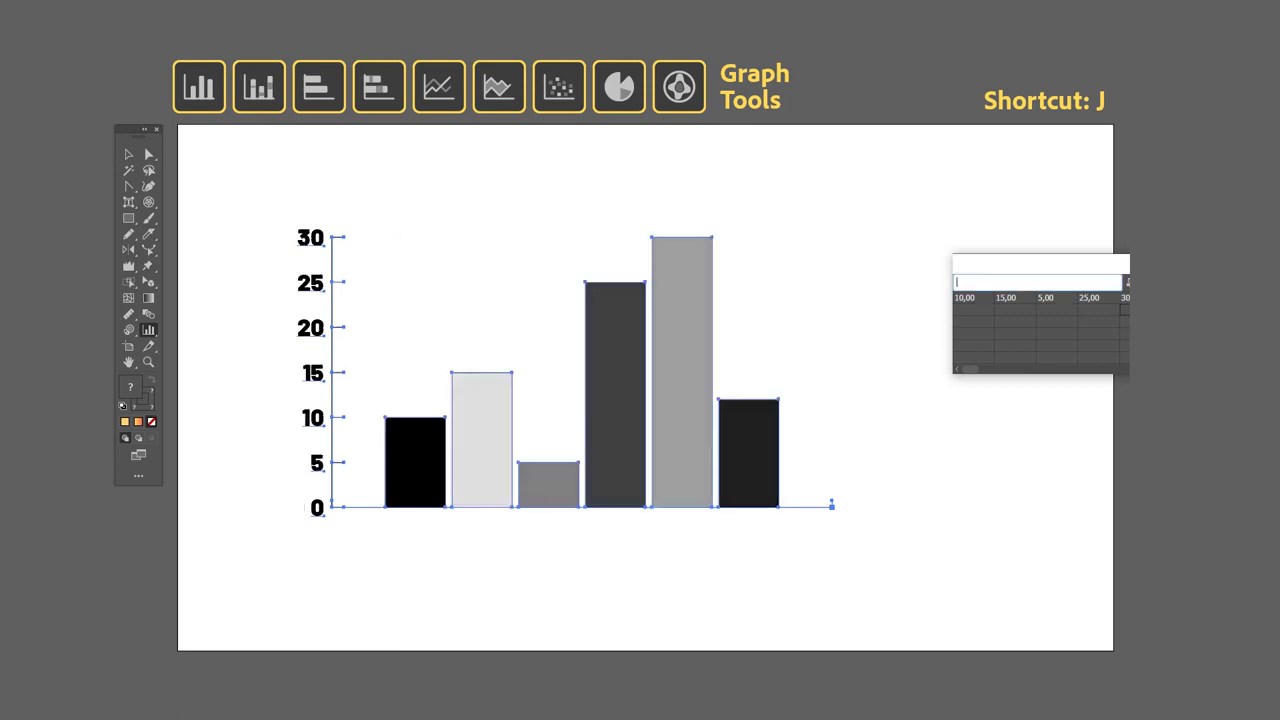
Step: Draw a line graph from the values 10, 15, 5, 25, 30 and 12, transposing the data into one column
drag(366, 220, 917, 546)
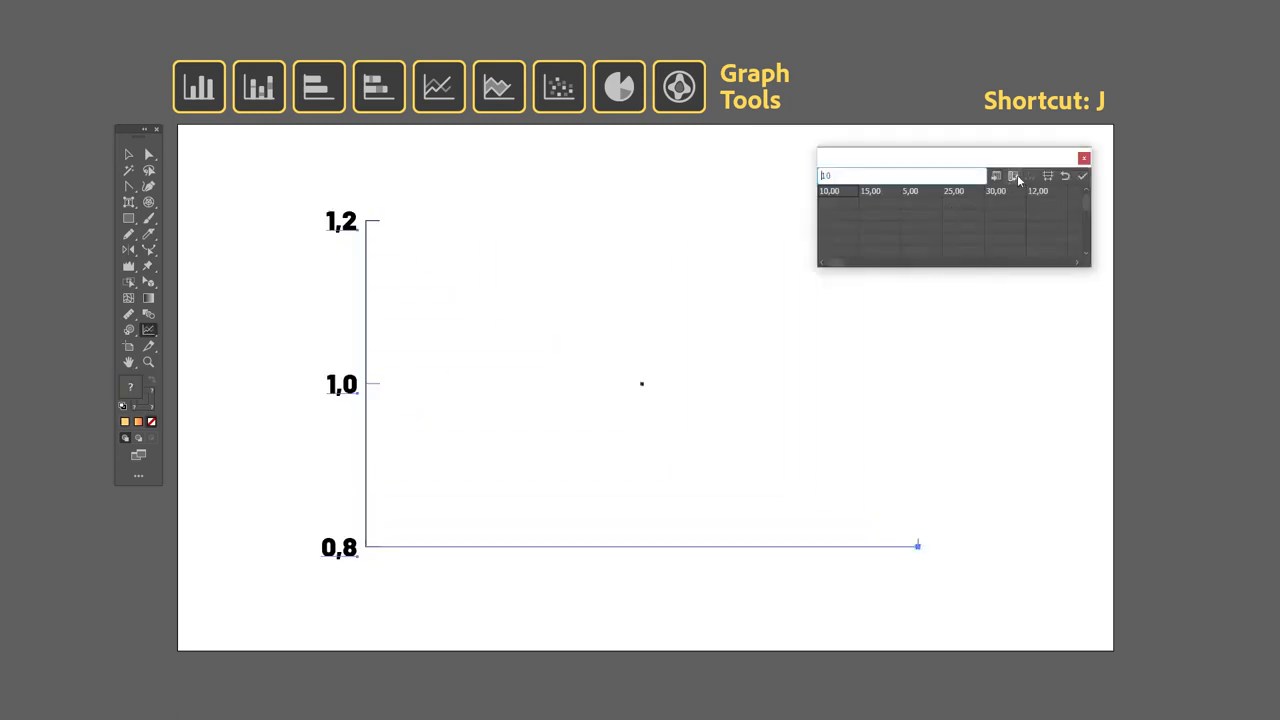
click(1014, 178)
click(1085, 178)
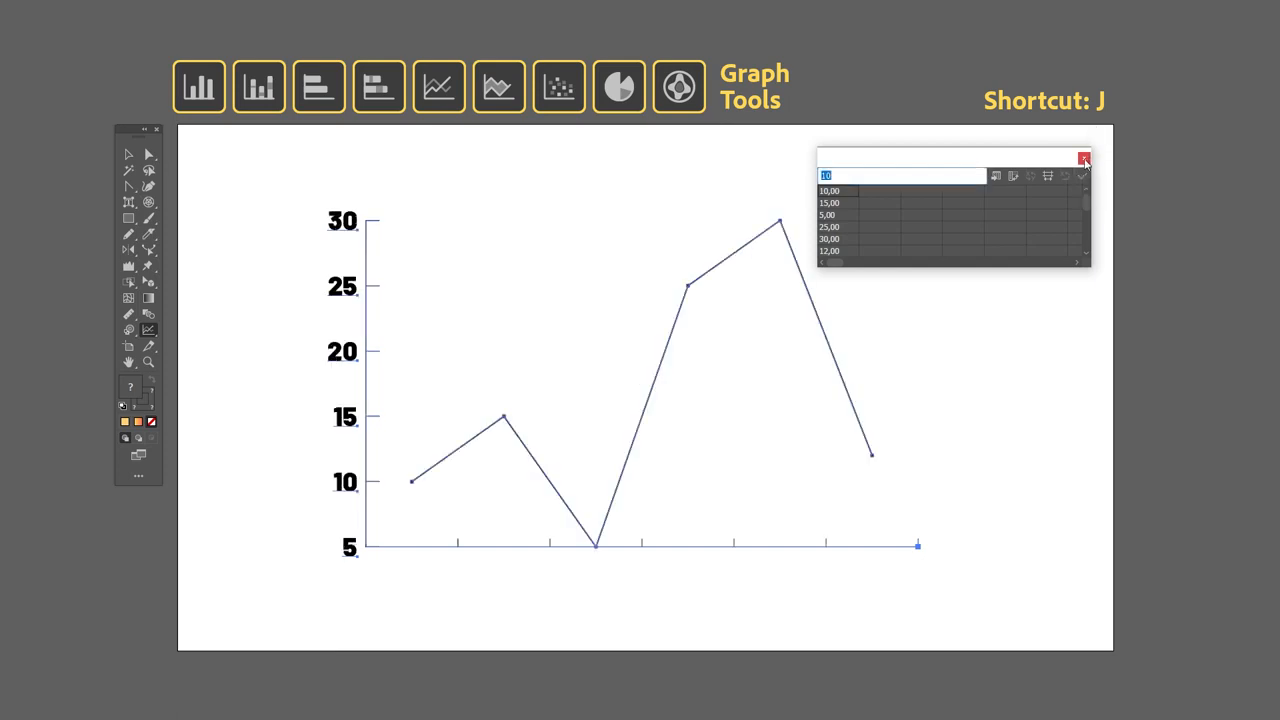
click(1084, 158)
key(ctrl+shift+a)
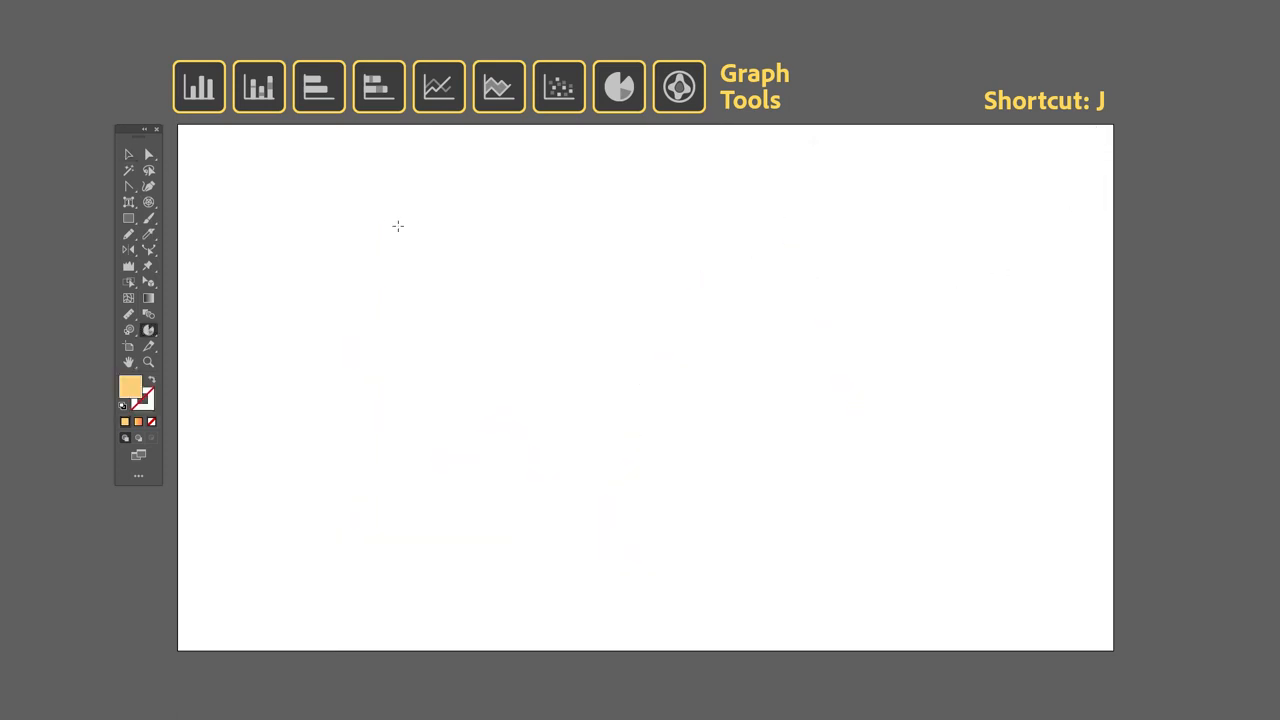
Step: Draw a pie graph from the values 10, 15, 5, 25, 30 and 12 and close its data window
drag(400, 227, 734, 434)
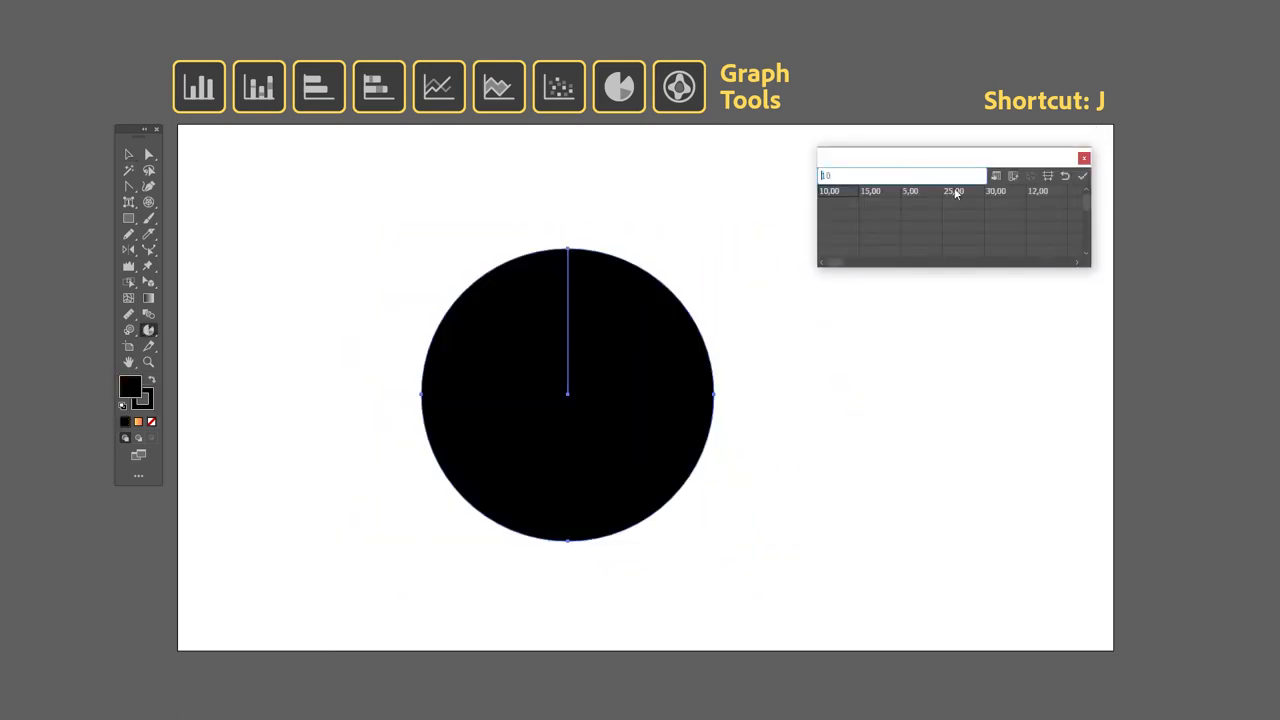
click(1082, 176)
click(1084, 158)
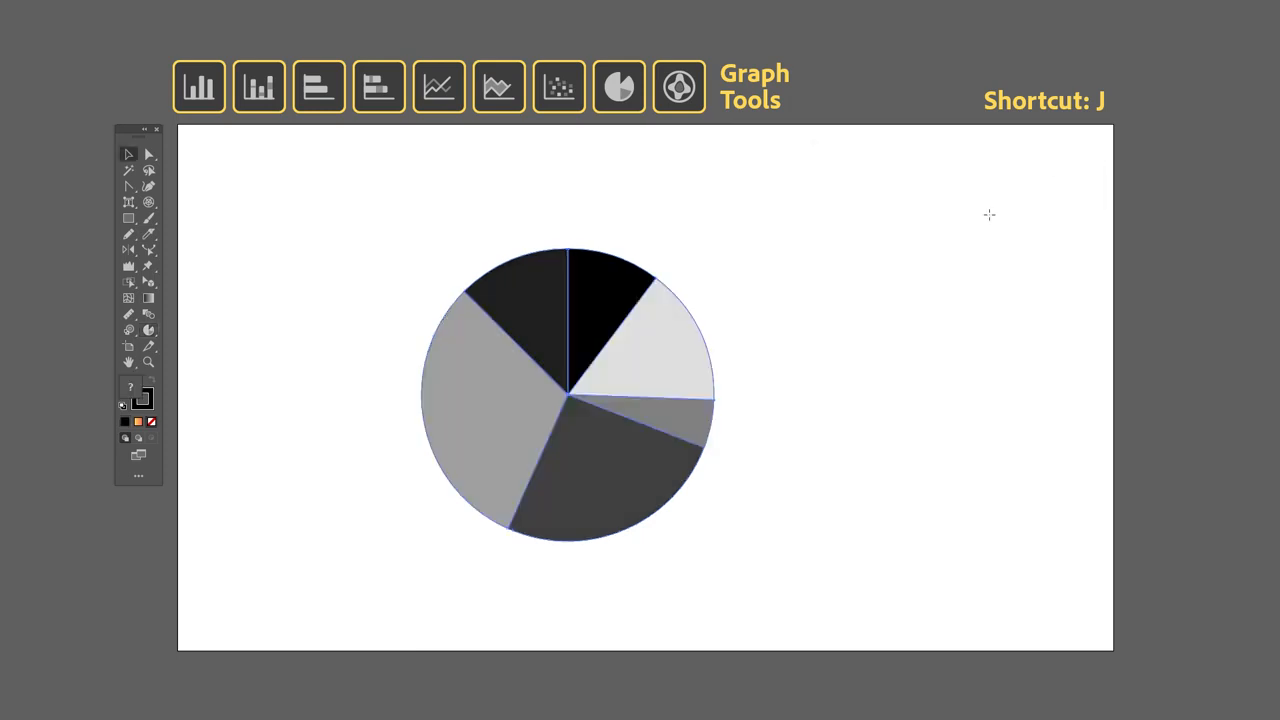
Step: Draw a horizontal bar graph from the values 10, 15, 5, 25, 30 and 12, close its data window and deselect it
drag(360, 209, 830, 520)
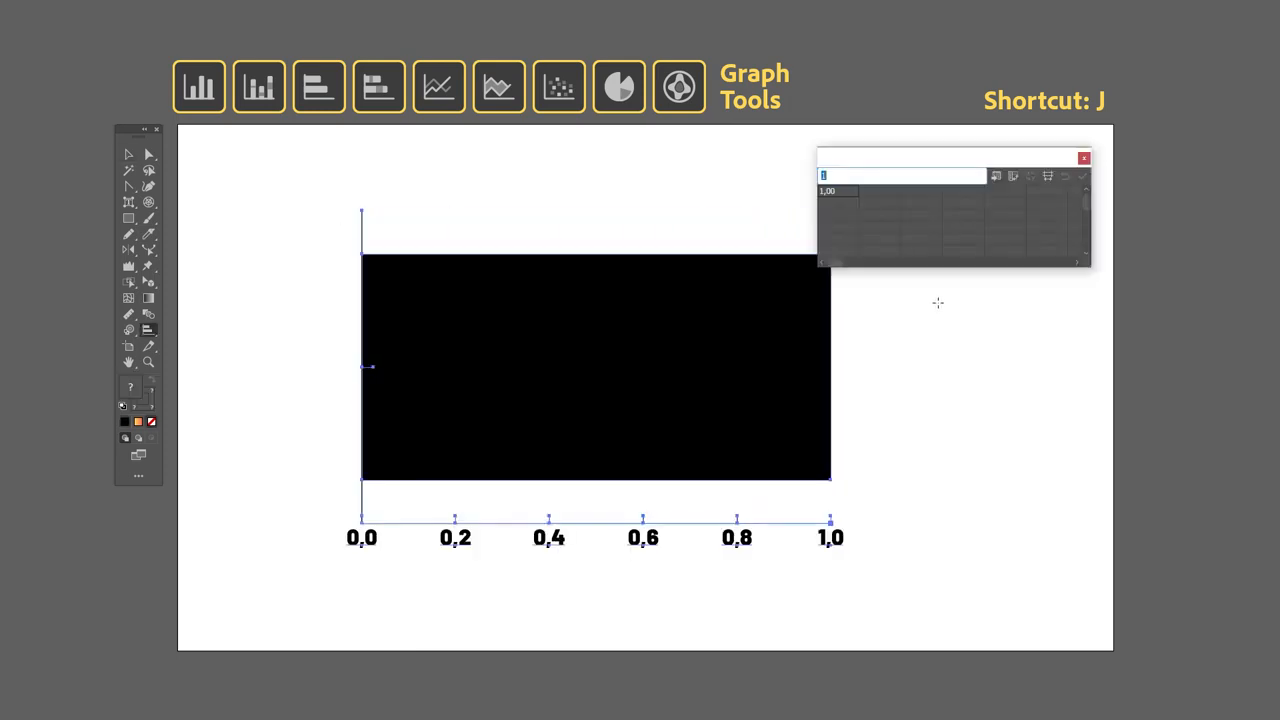
click(1082, 176)
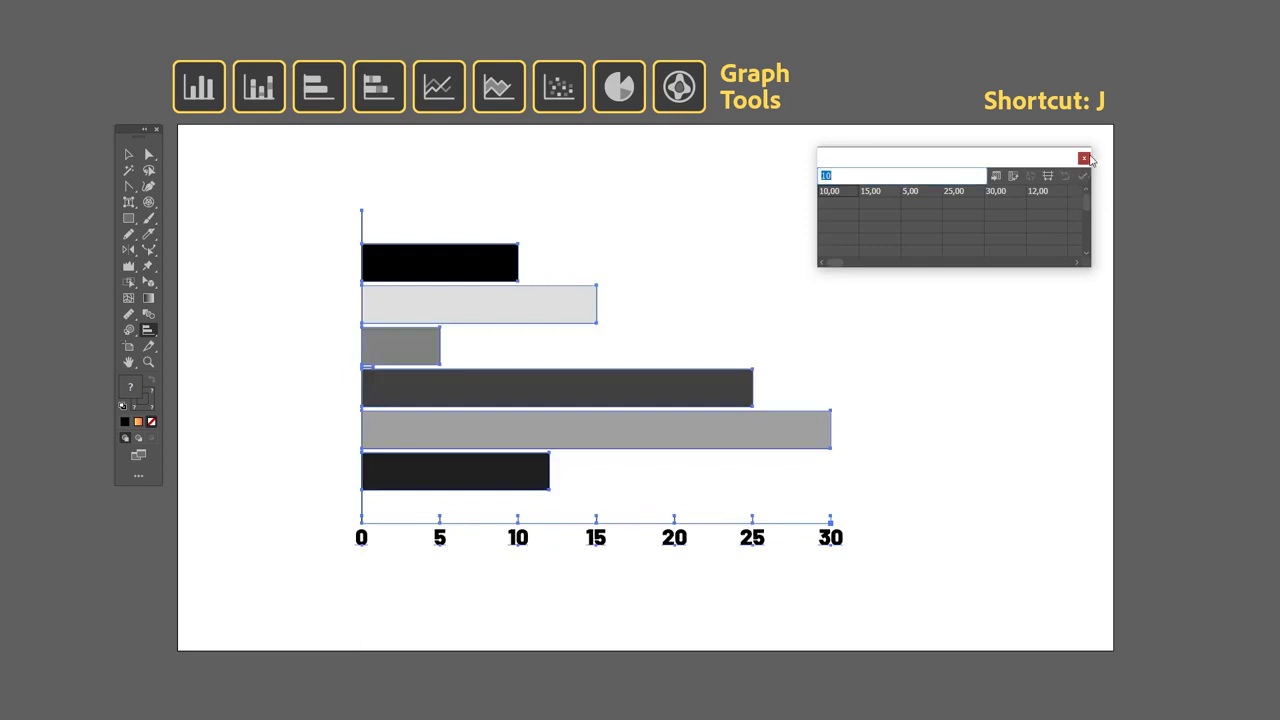
click(1084, 158)
key(v)
click(850, 230)
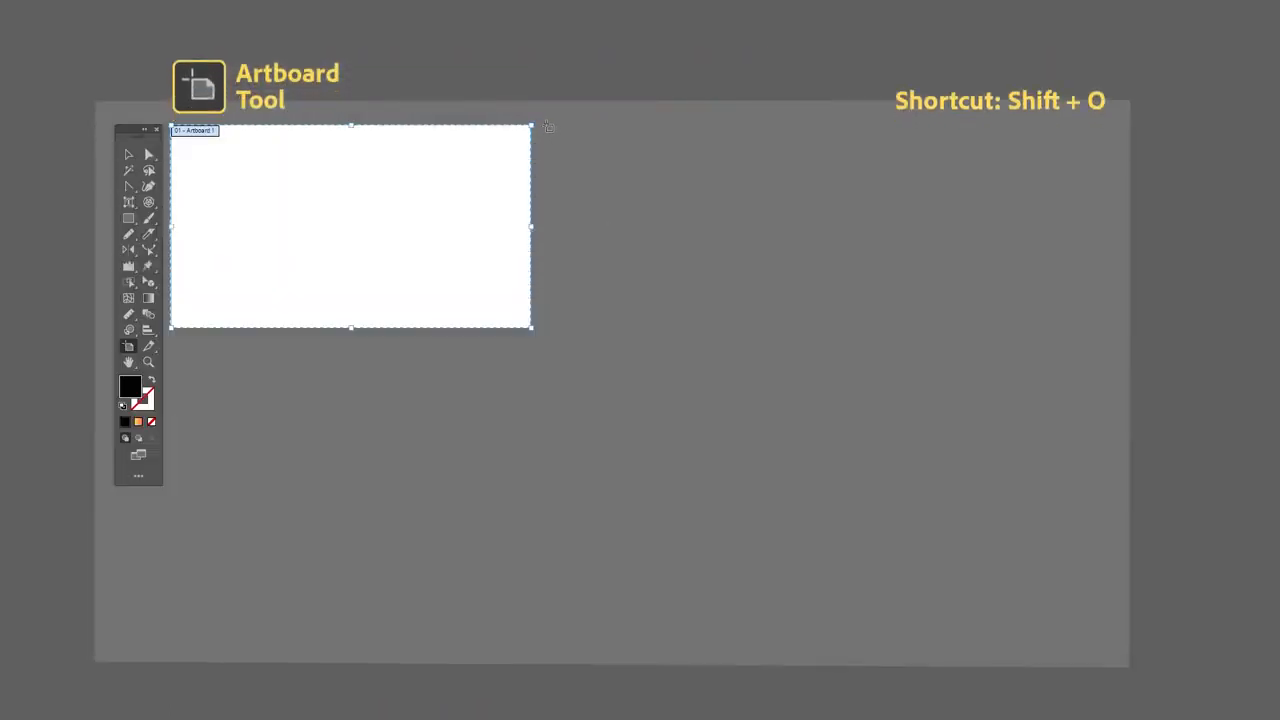
Step: Draw a second artboard beside Artboard 1 and move it diagonally down and to the right
drag(546, 126, 777, 323)
drag(674, 213, 906, 524)
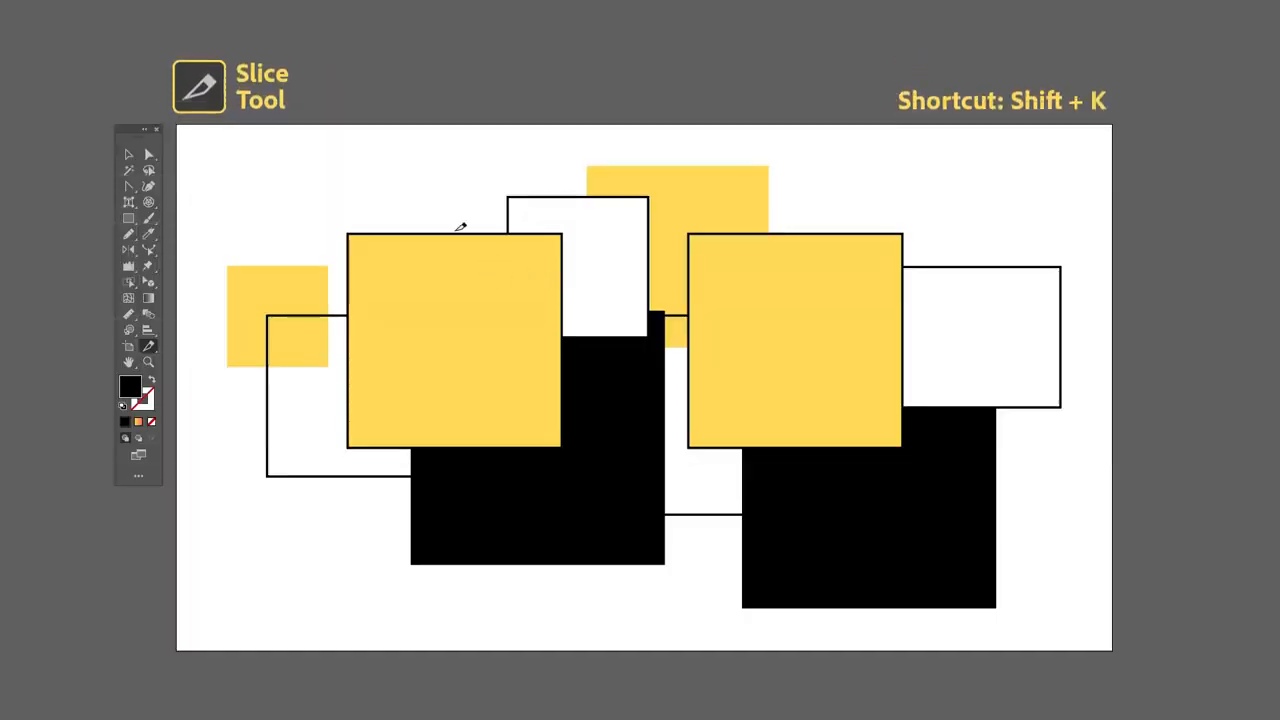
Step: Cut a rectangular slice across the middle of the overlapping squares and open the Save for Web export
drag(431, 213, 825, 525)
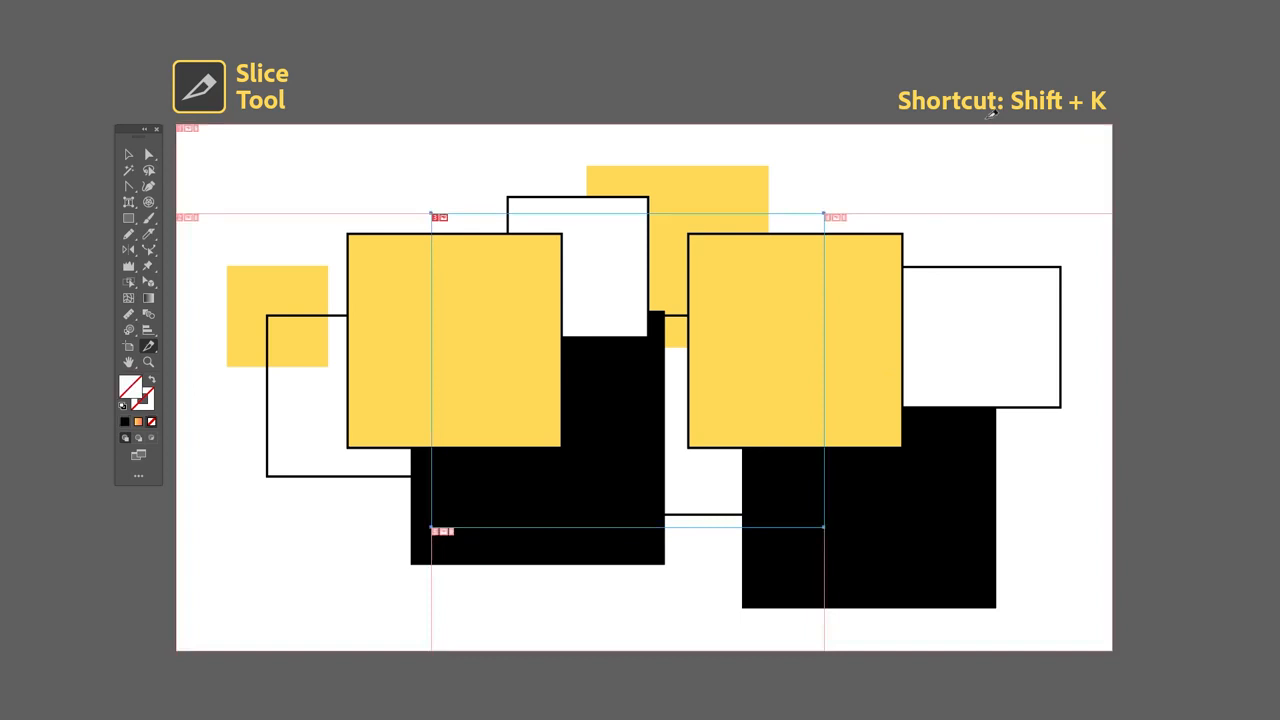
key(ctrl+alt+shift+s)
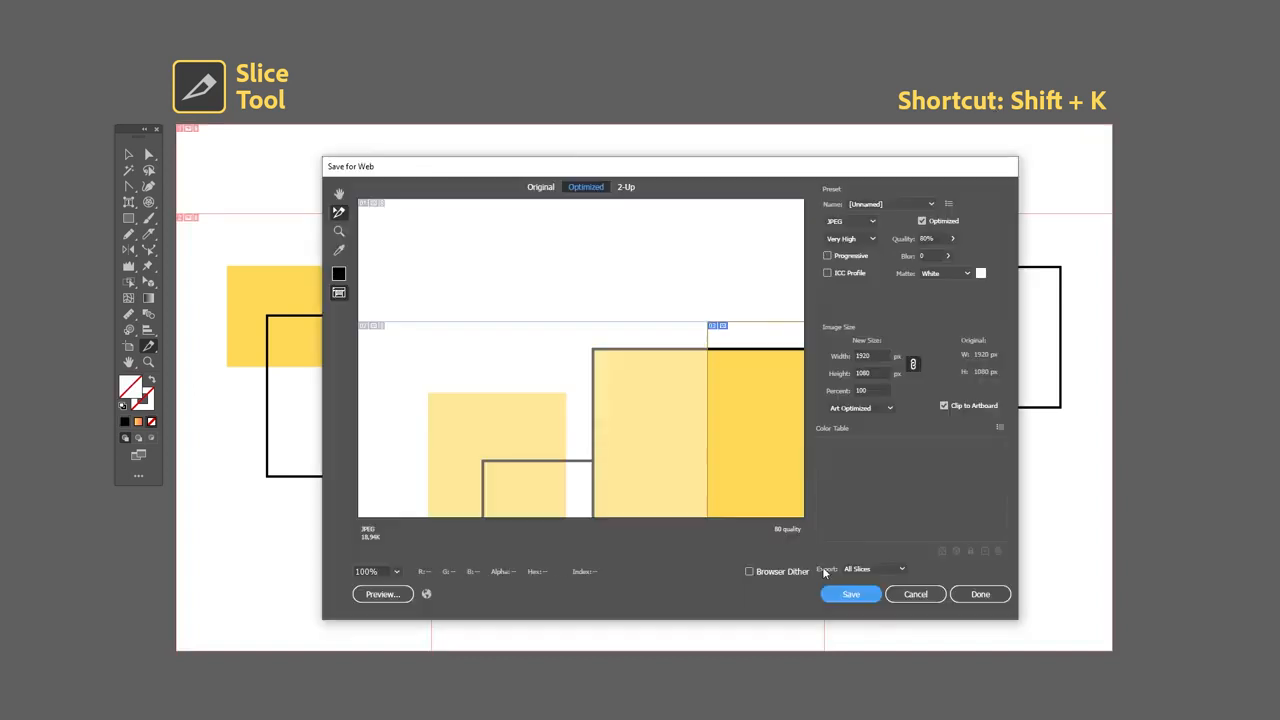
Step: Fit the export preview on screen and select the slice right of the central one, followed by the slice beneath it
click(397, 572)
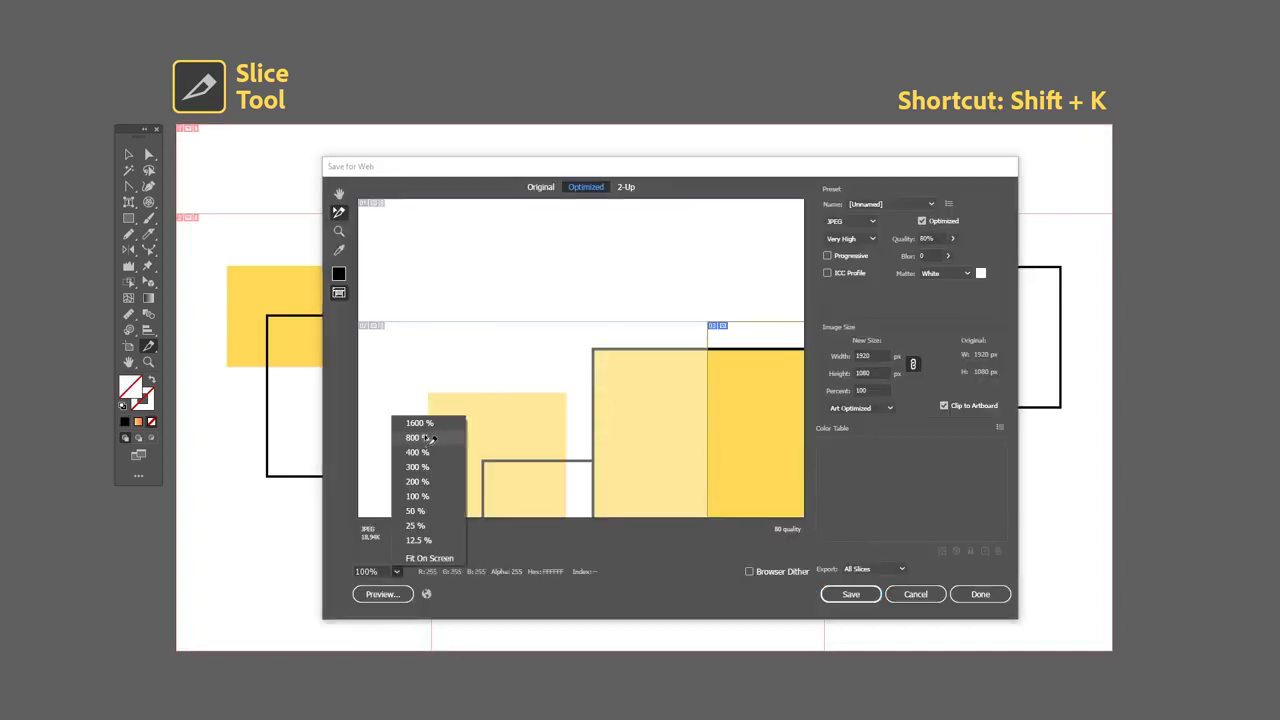
click(432, 560)
click(714, 315)
click(590, 452)
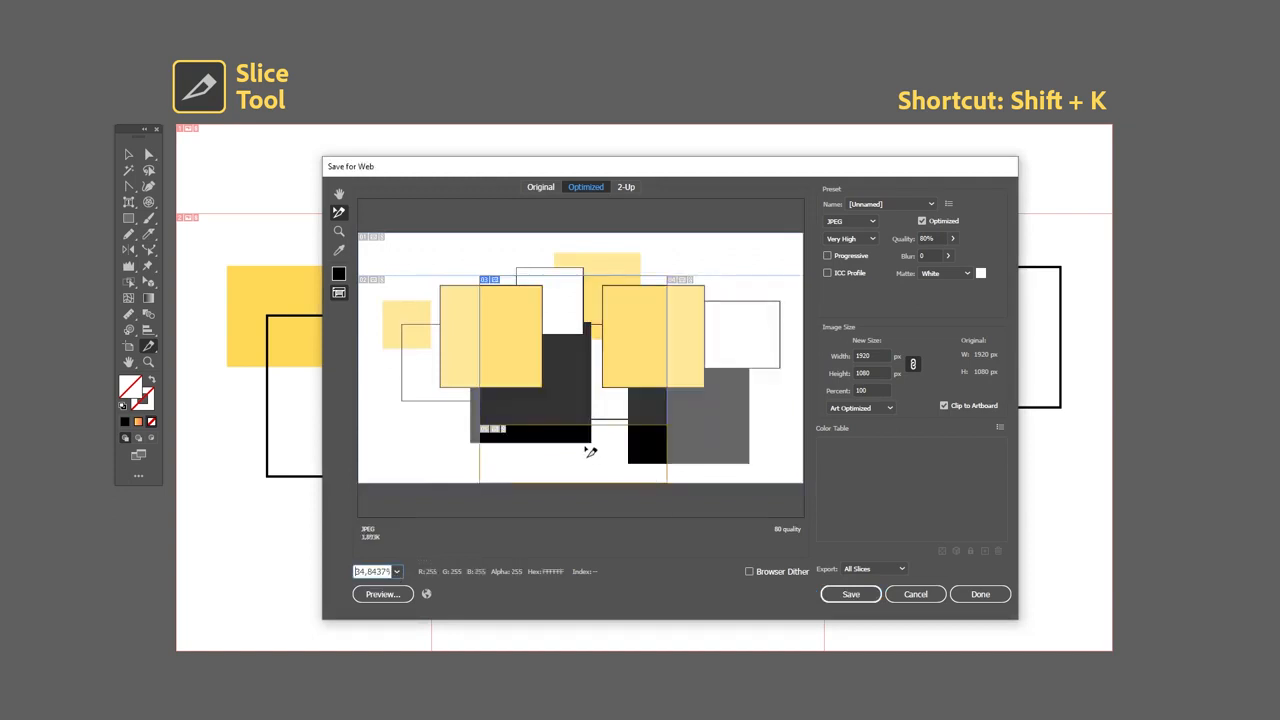
Step: Select the slice left of the central one in the export preview, followed by the central slice
click(397, 424)
click(614, 357)
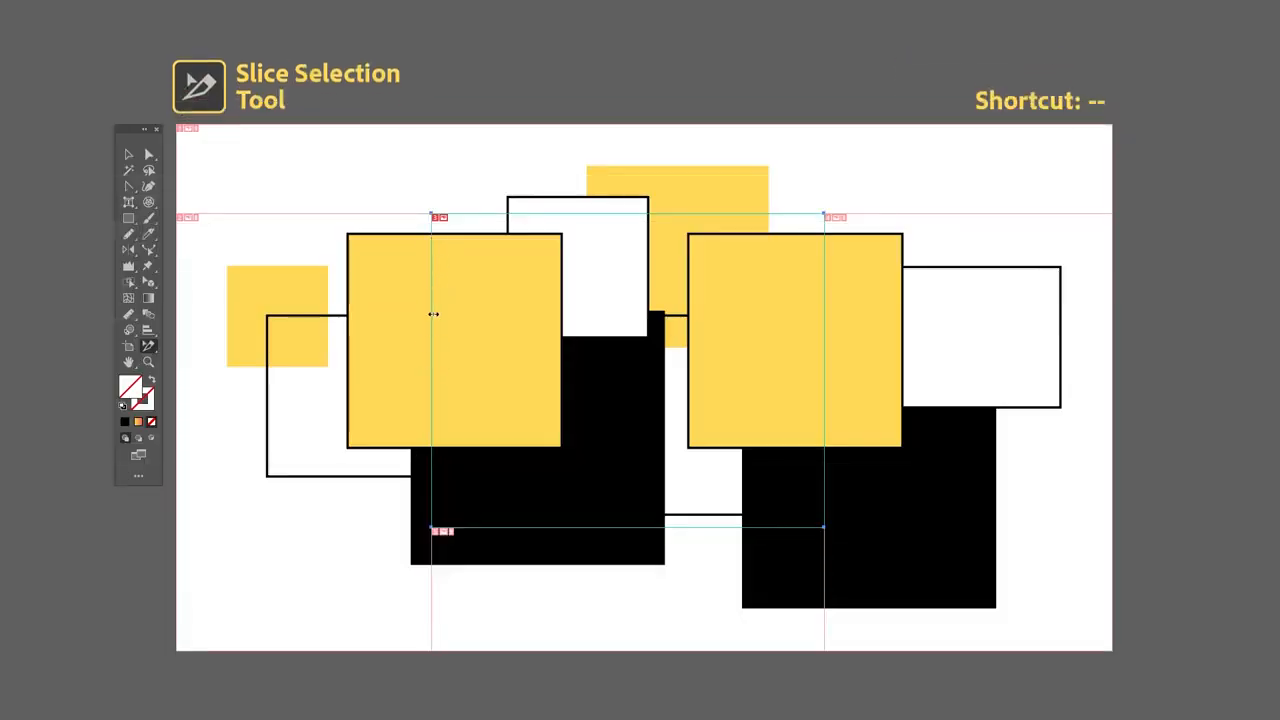
Step: Resize the central slice with the Slice Selection tool: widen it slightly leftward, pull its right edge inward, raise its bottom edge and extend it down again
mouse_move(433, 314)
mouse_down()
mouse_move(540, 320)
mouse_move(429, 313)
mouse_up()
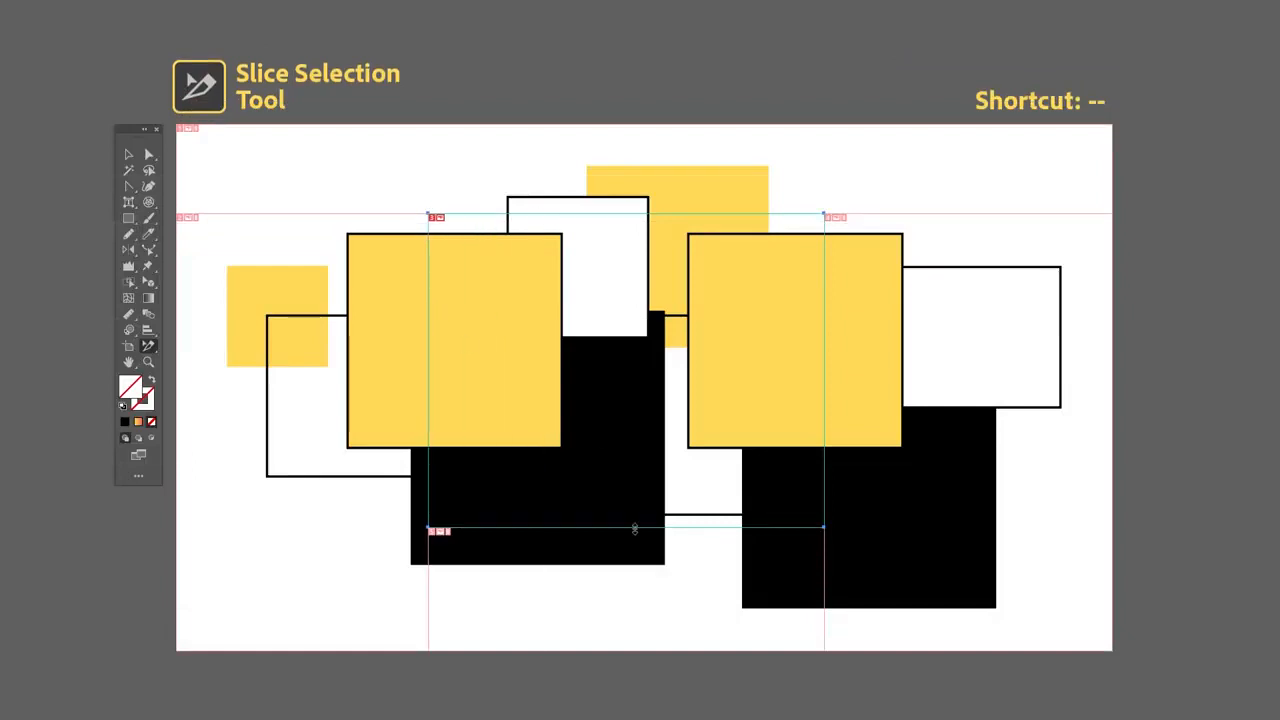
drag(634, 528, 634, 450)
drag(824, 292, 636, 294)
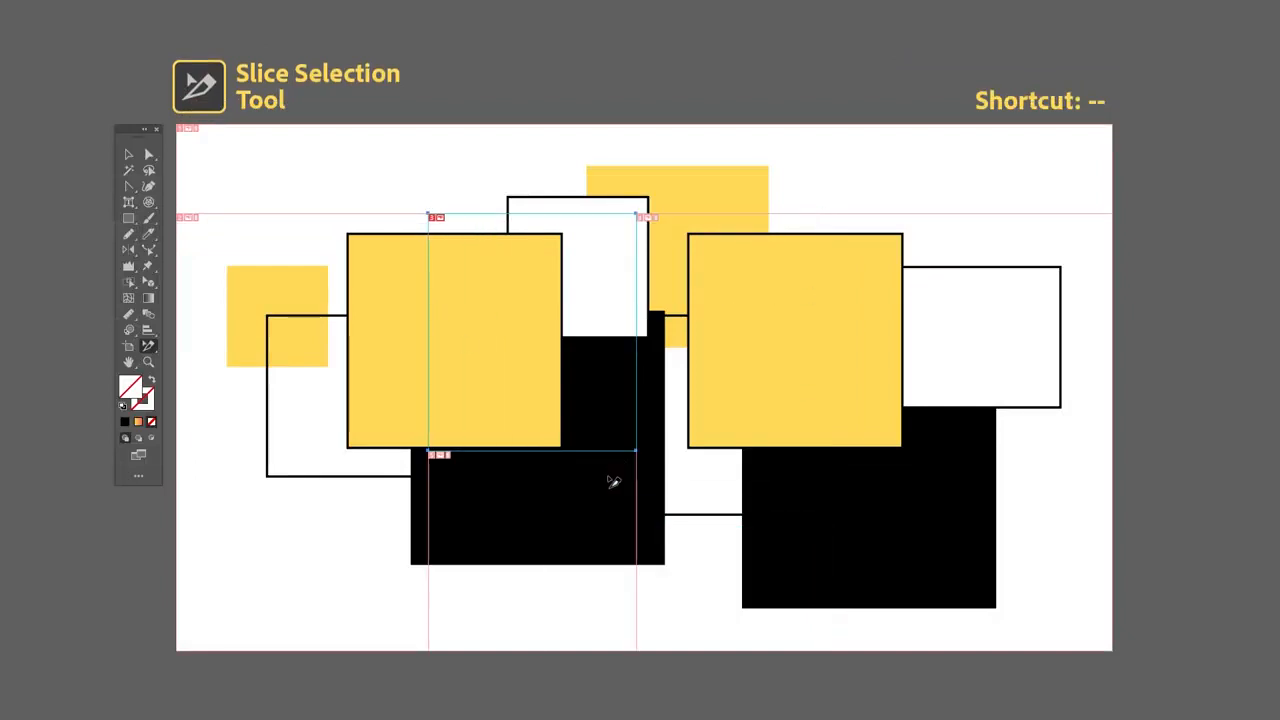
drag(614, 451, 623, 523)
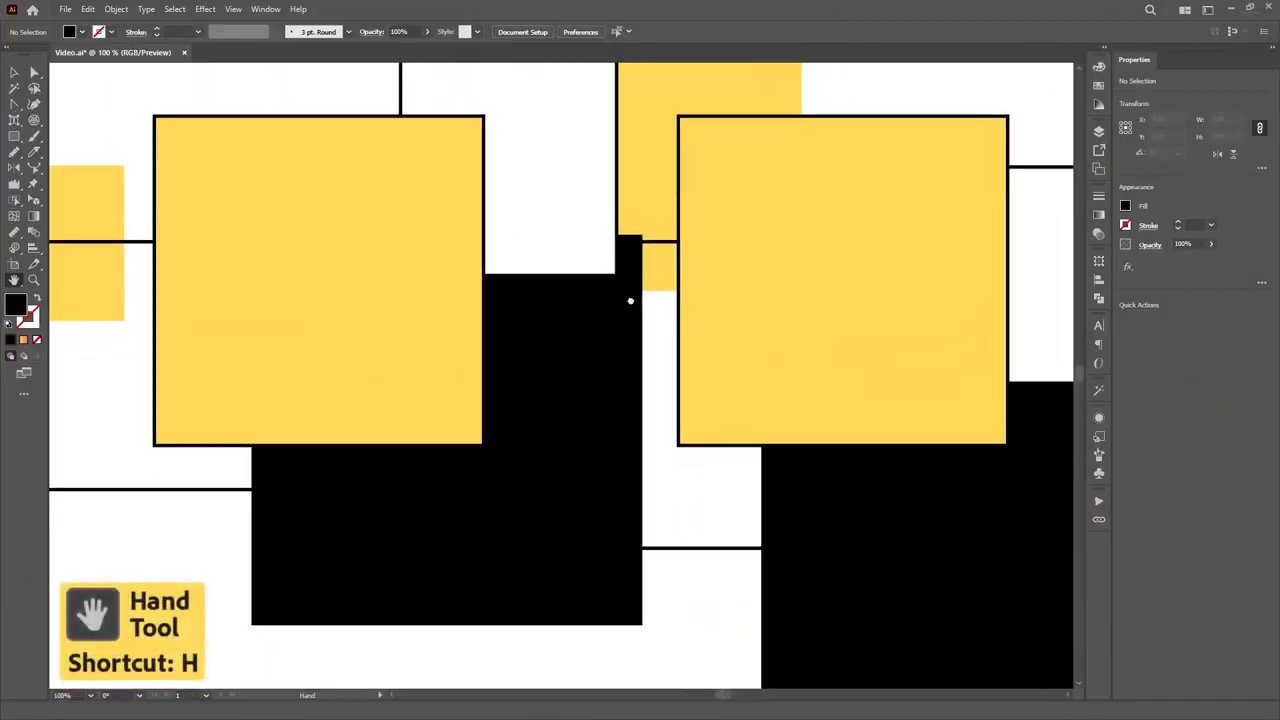
Step: Pan around the overlapping squares in several directions with the Hand tool
drag(630, 300, 598, 369)
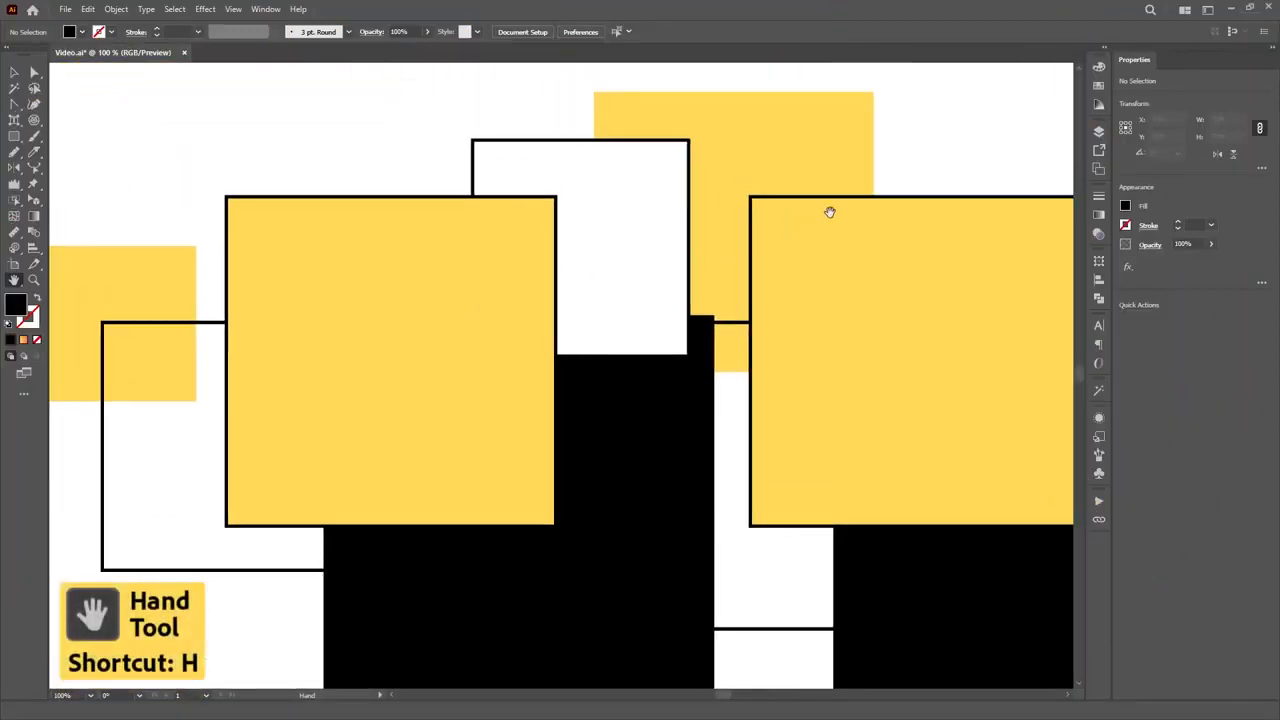
drag(830, 212, 528, 331)
drag(284, 516, 790, 290)
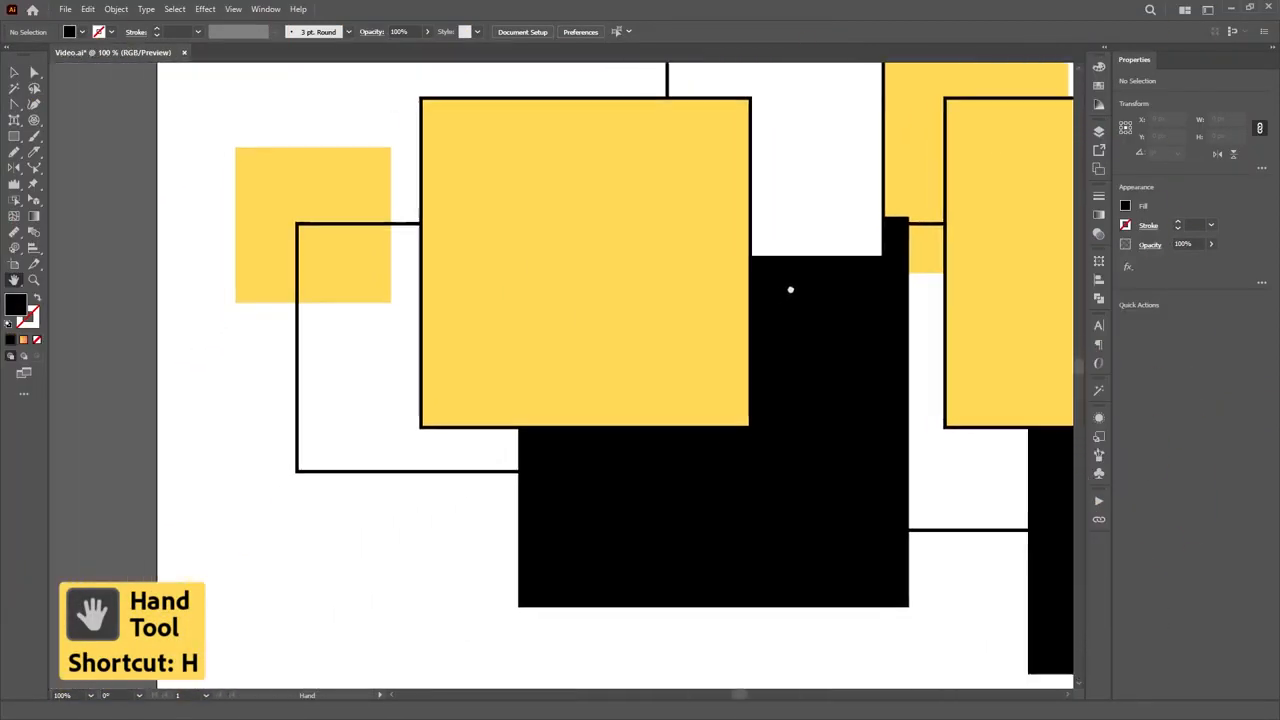
drag(883, 489, 577, 483)
drag(576, 300, 587, 343)
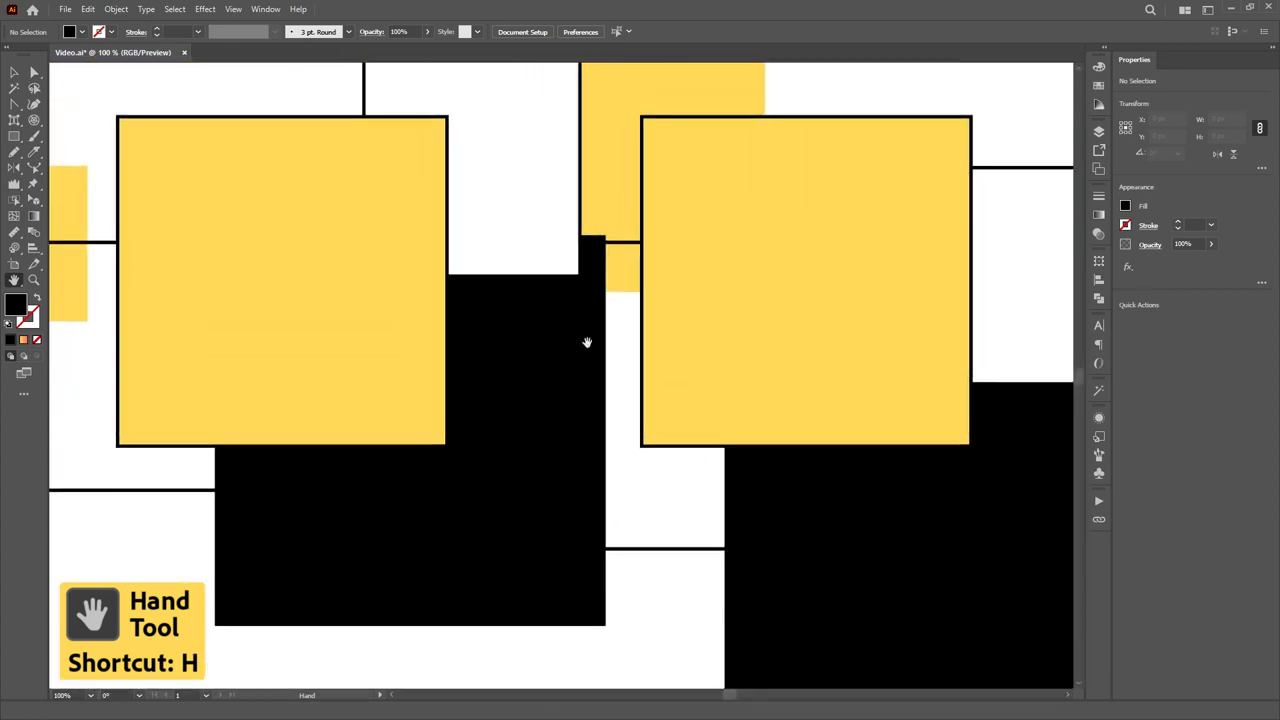
Step: Activate the Selection tool and pan the artwork three times by temporarily switching to the Hand tool
key(v)
key(space)
drag(677, 212, 802, 281)
key(space)
drag(424, 210, 546, 324)
key(space)
drag(718, 340, 502, 264)
click(521, 276)
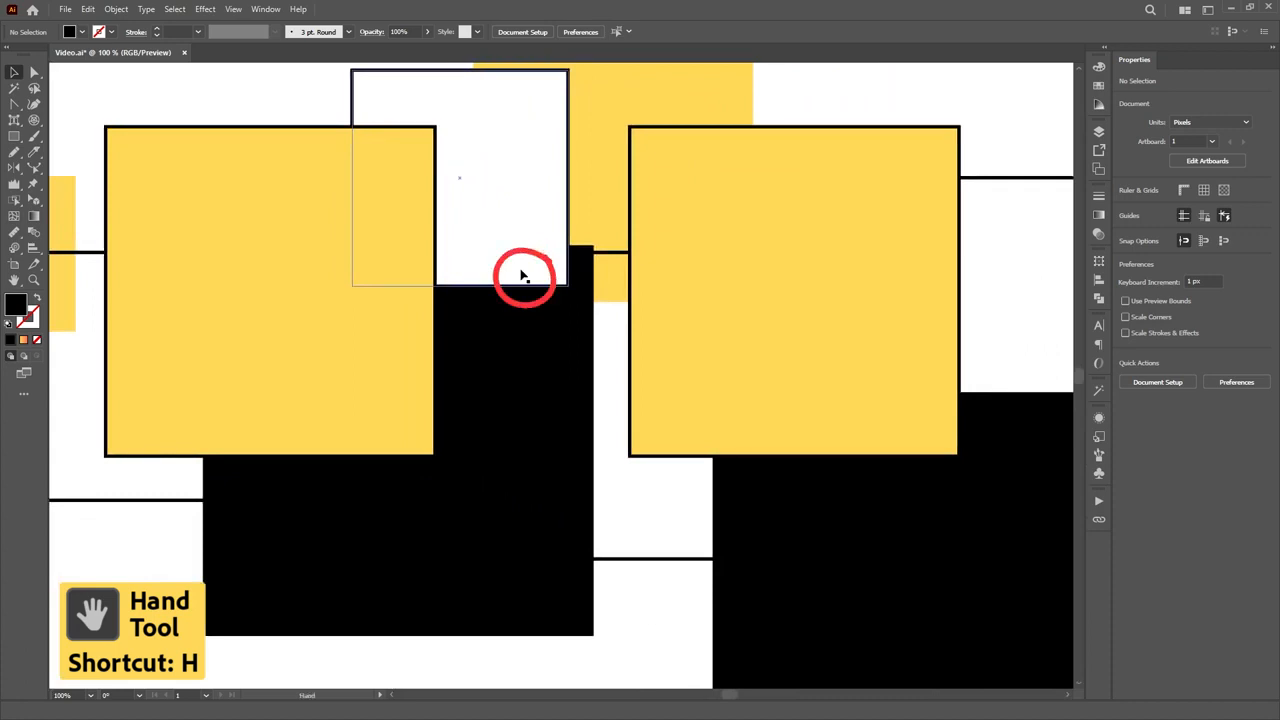
Step: Rotate the canvas view counterclockwise with the Rotate View tool
key(shift+h)
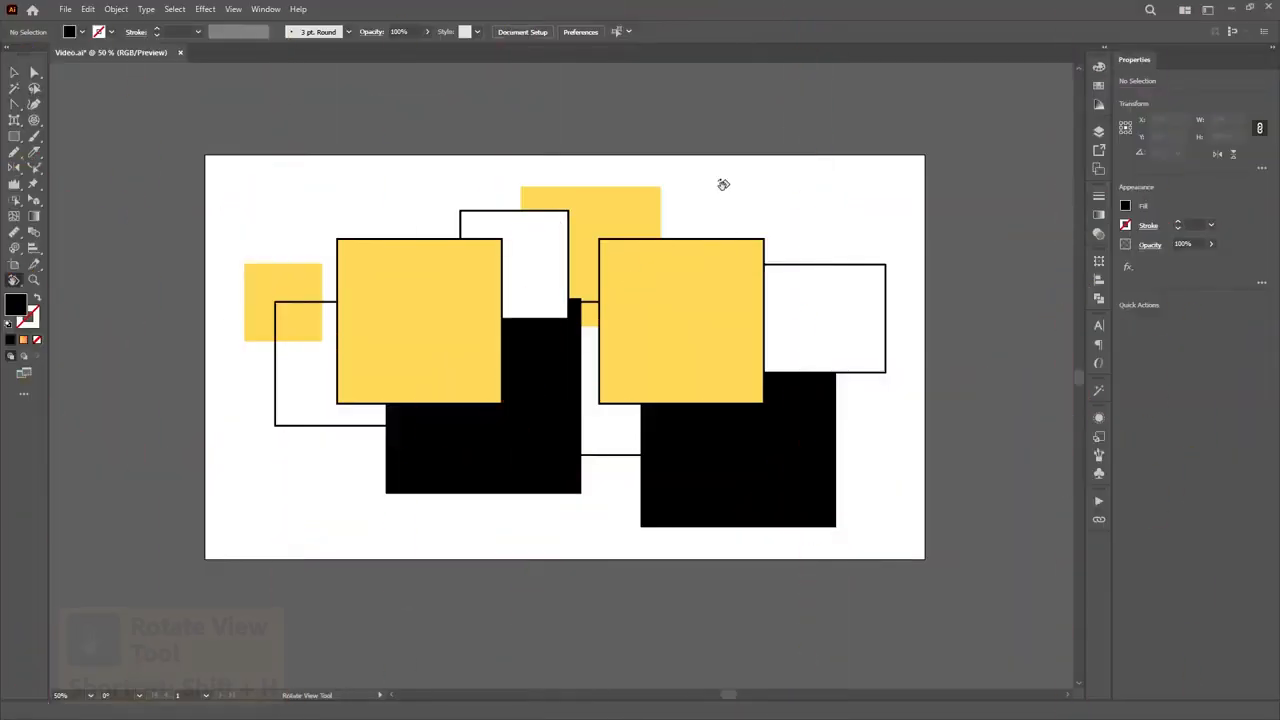
drag(720, 186, 323, 329)
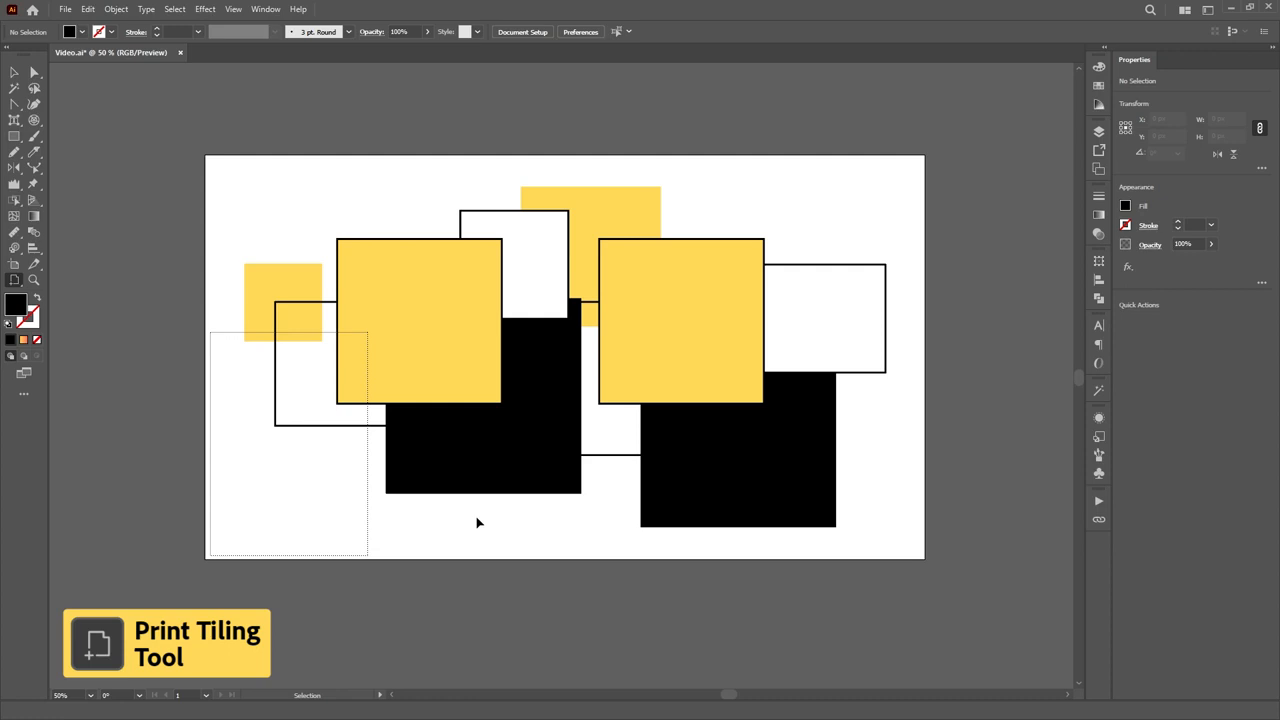
Step: Set the print scaling to Tile Full Pages and reposition the page tiles over the artwork with the Print Tiling tool
key(ctrl+p)
drag(922, 101, 836, 149)
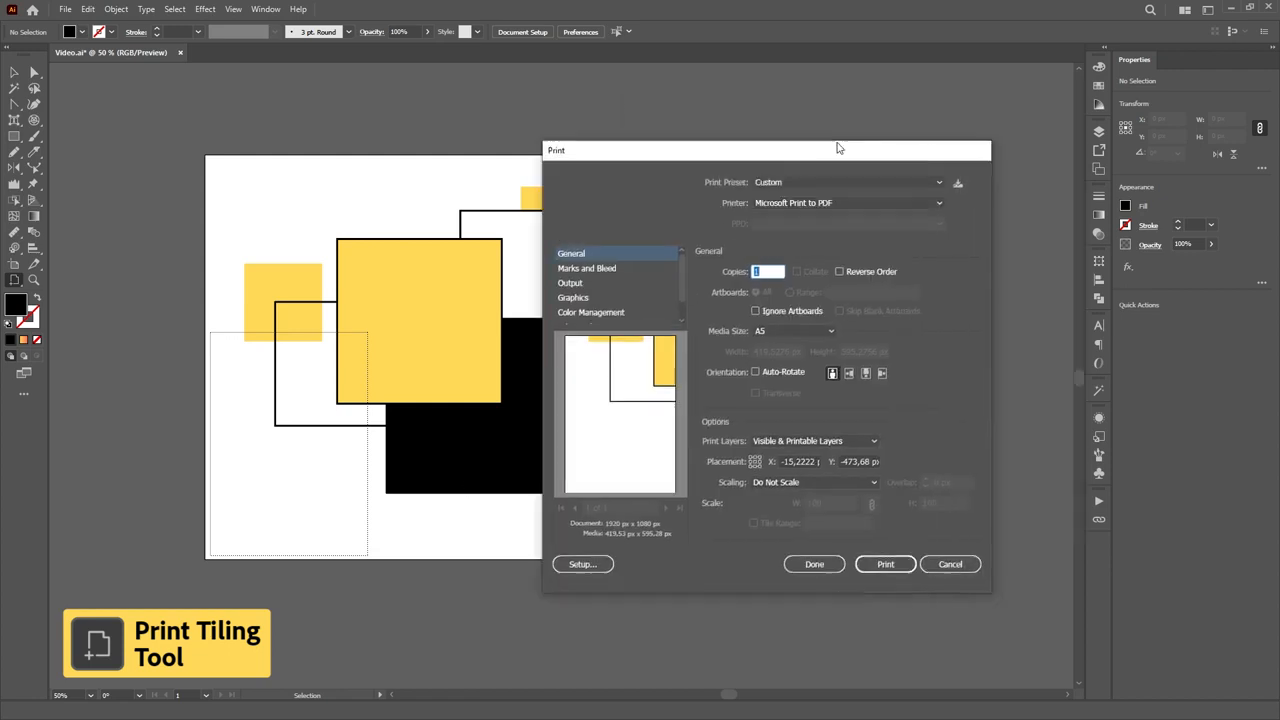
click(782, 484)
click(790, 541)
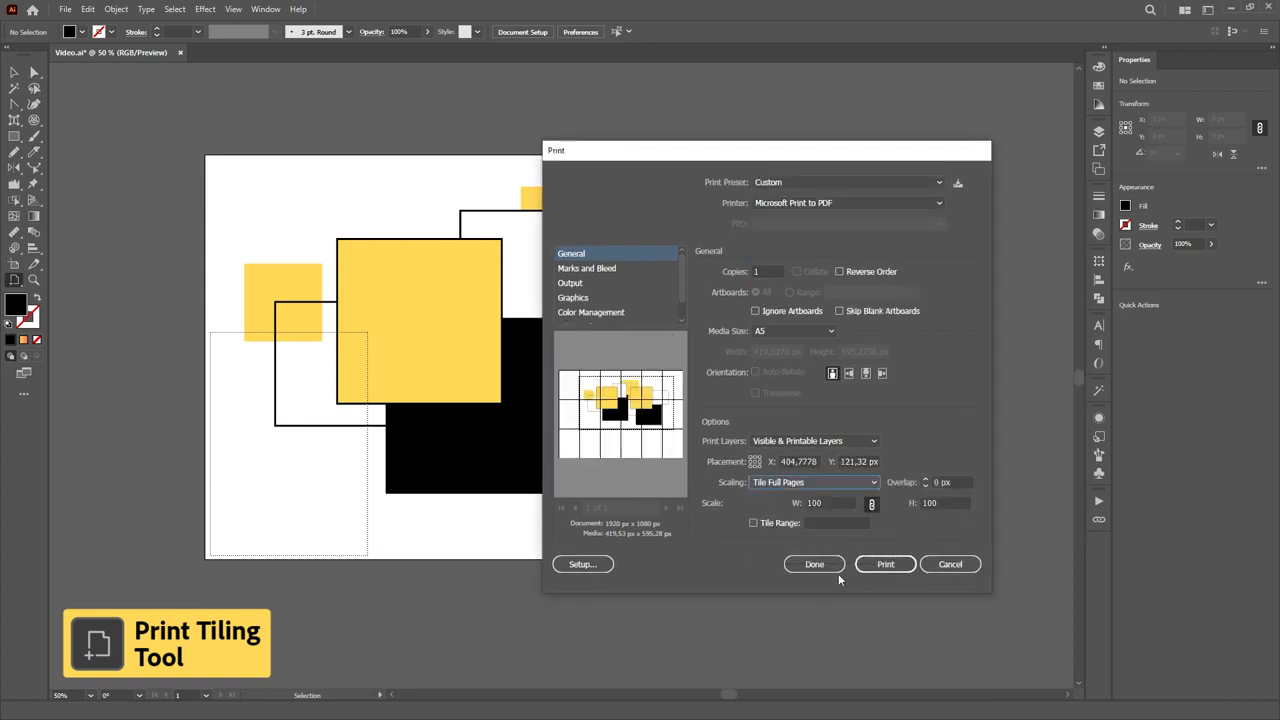
click(815, 564)
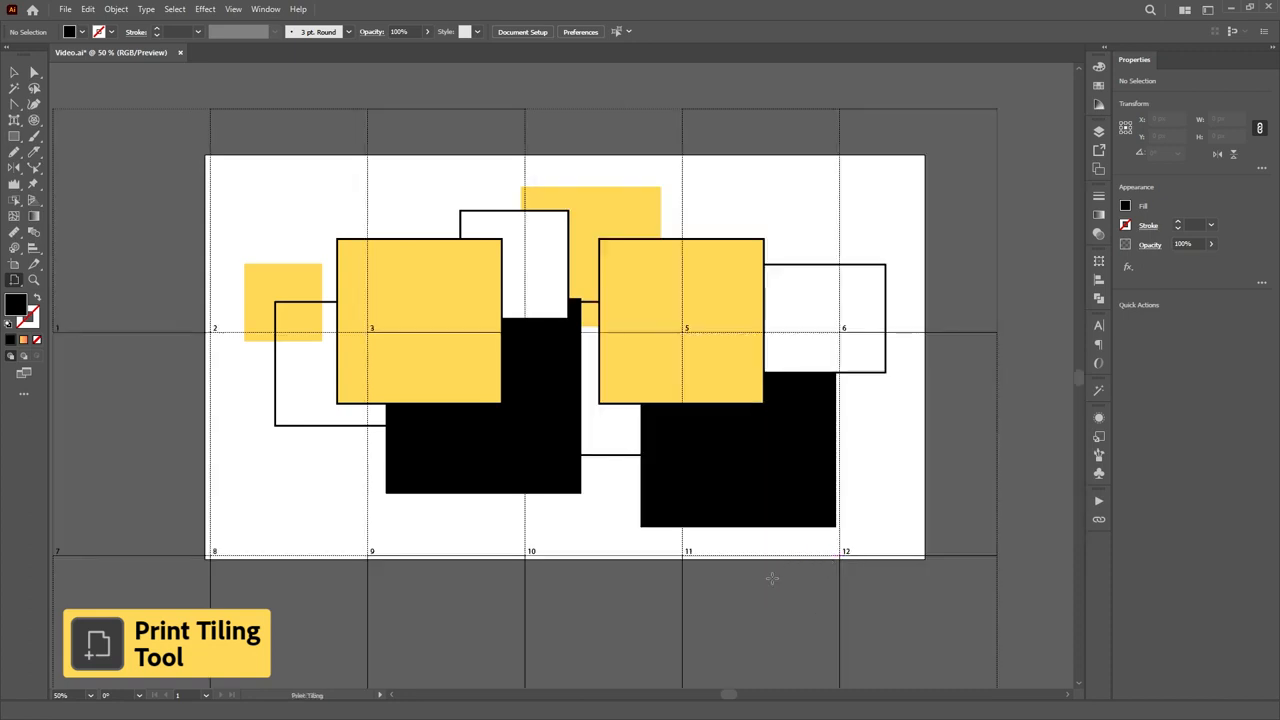
drag(217, 329, 407, 487)
drag(407, 487, 380, 545)
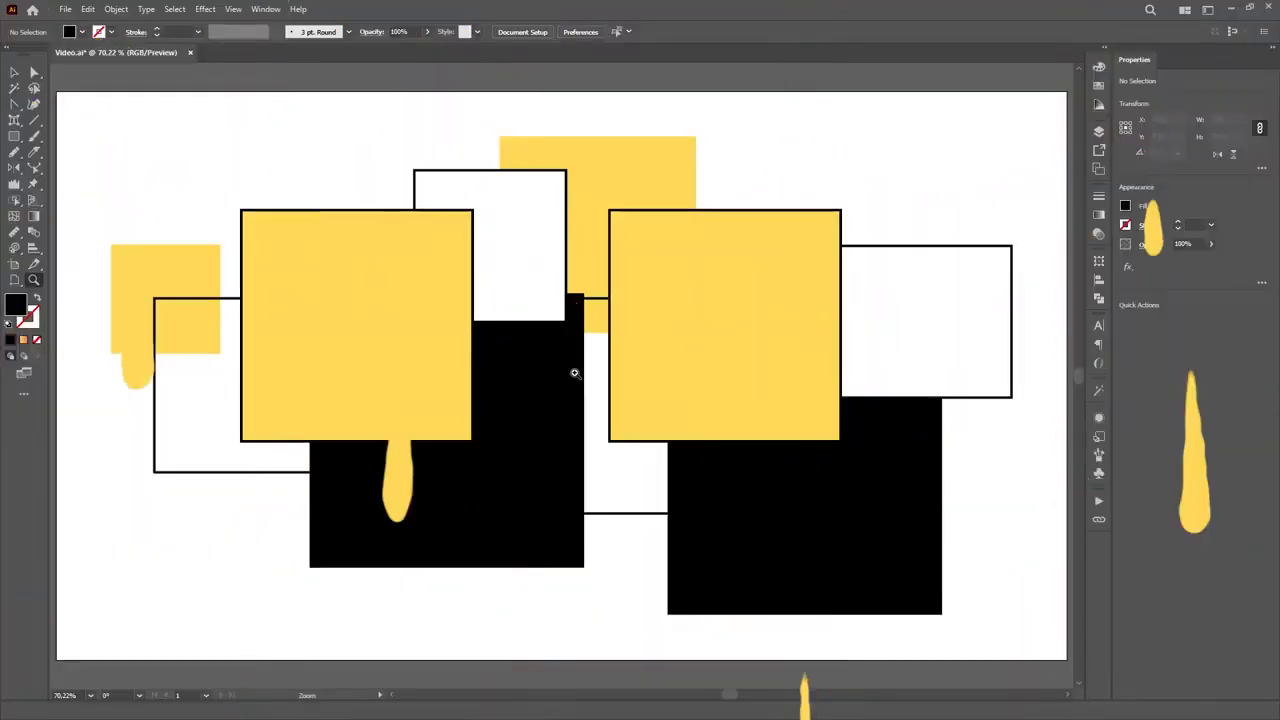
Step: Magnify the gap between the two large yellow squares with the Zoom tool, zoom back out stepwise and zoom by dragging across the artwork
click(575, 372)
click(575, 373)
click(575, 373)
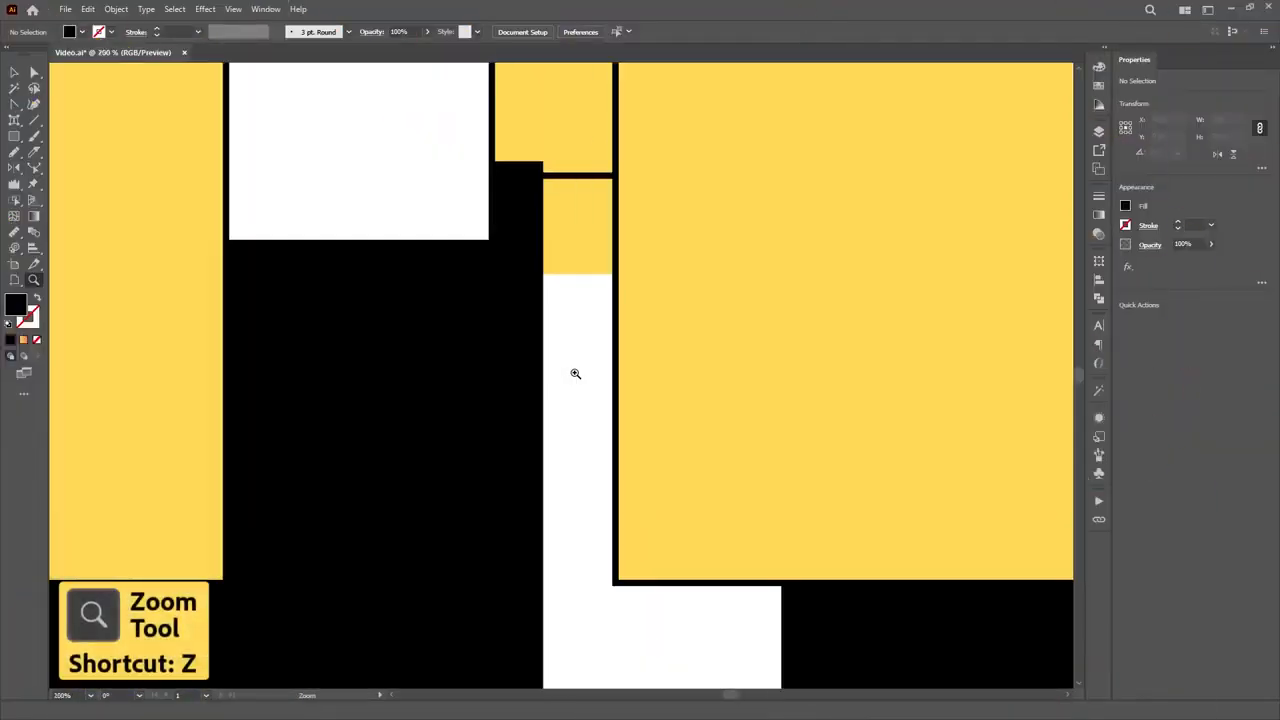
click(575, 373)
alt+click(575, 373)
alt+click(575, 373)
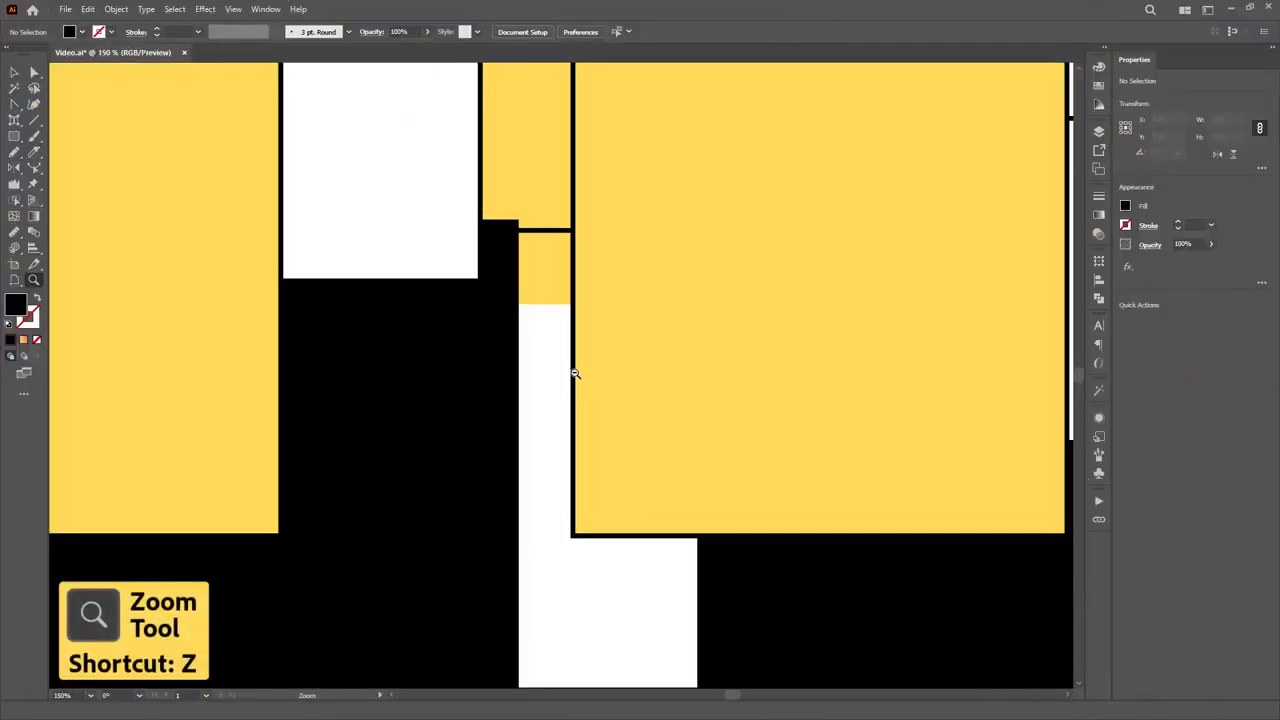
alt+click(575, 373)
alt+click(575, 373)
mouse_move(493, 377)
mouse_down()
mouse_move(734, 397)
mouse_move(503, 396)
mouse_move(726, 403)
mouse_move(508, 400)
mouse_move(714, 420)
mouse_up()
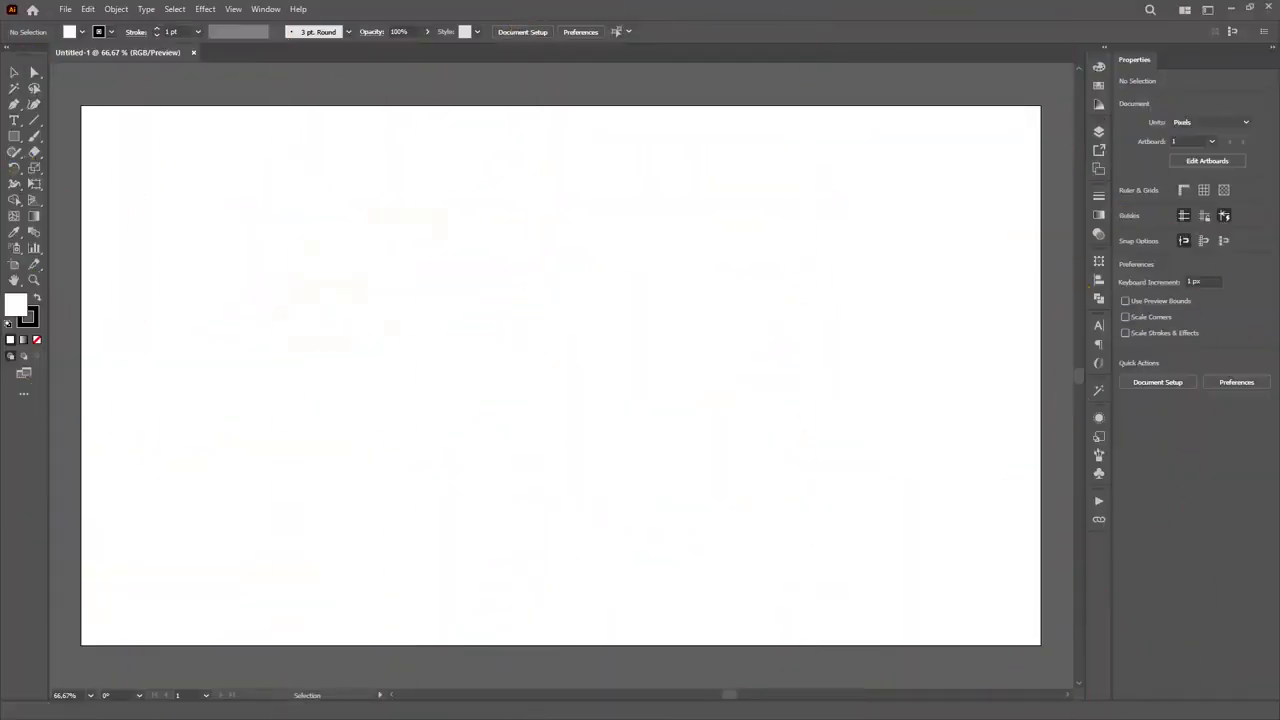